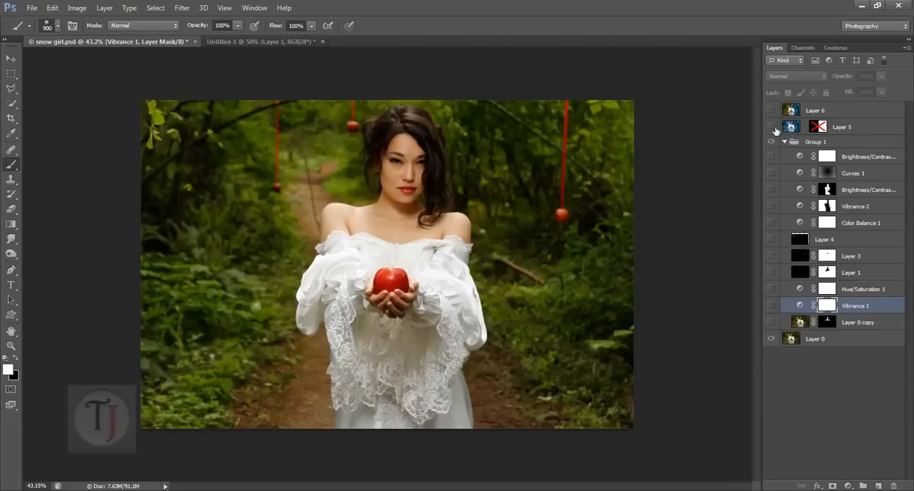
- Compare the finished snow effect with the original photo by toggling the visibility of Layer 5
{"action": "left_click", "coordinate": [772, 127]}
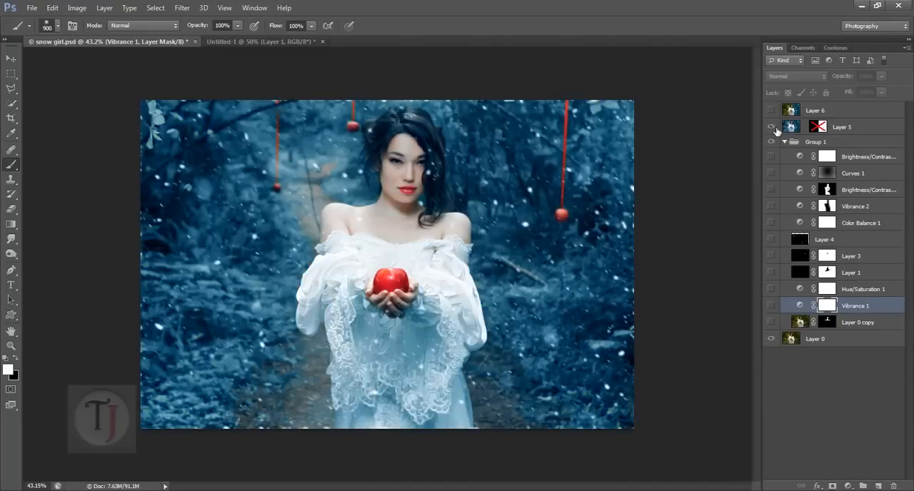
{"action": "scroll", "coordinate": [447, 214], "scroll_direction": "up", "scroll_amount": 5}
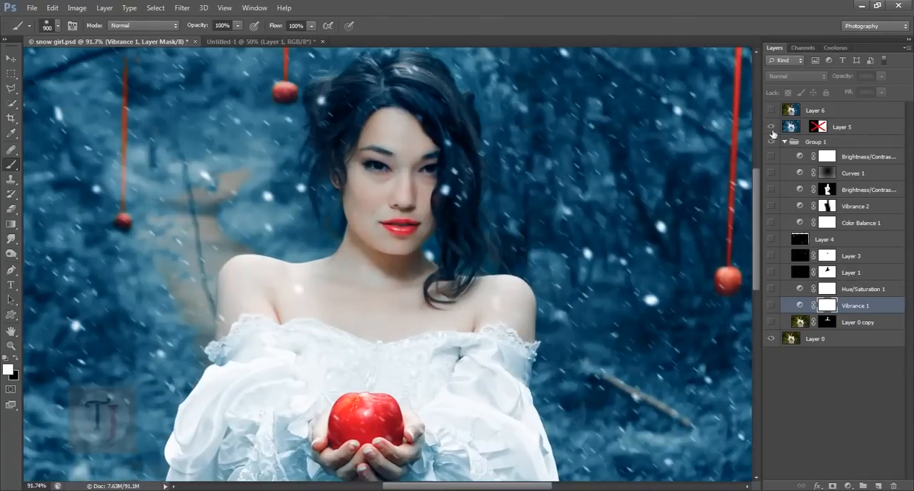
{"action": "left_click", "coordinate": [771, 129]}
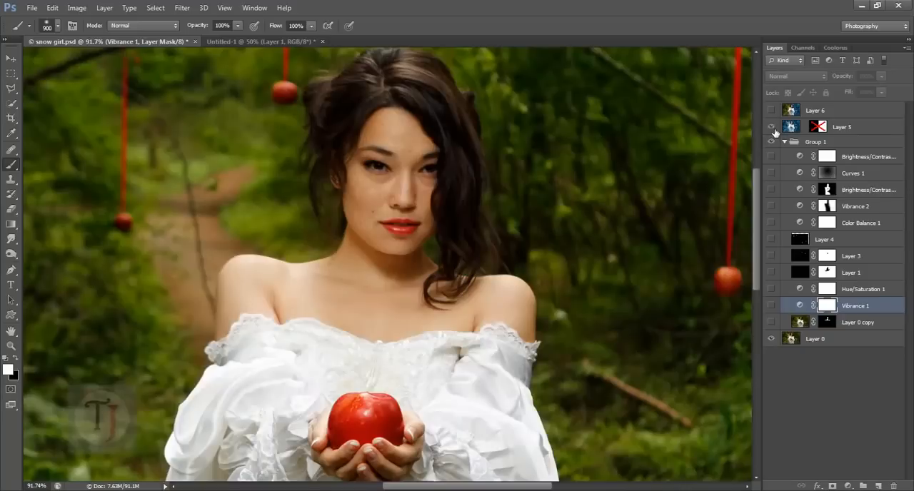
{"action": "left_click", "coordinate": [771, 128]}
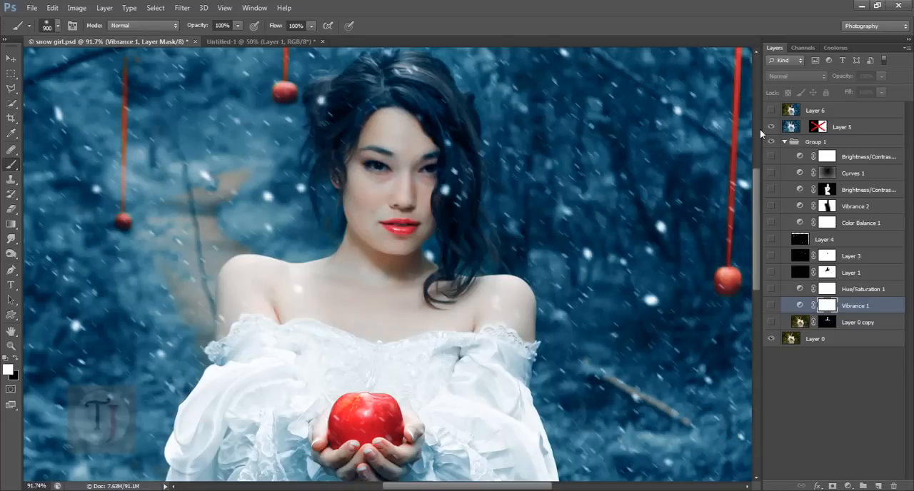
{"action": "left_click", "coordinate": [771, 126]}
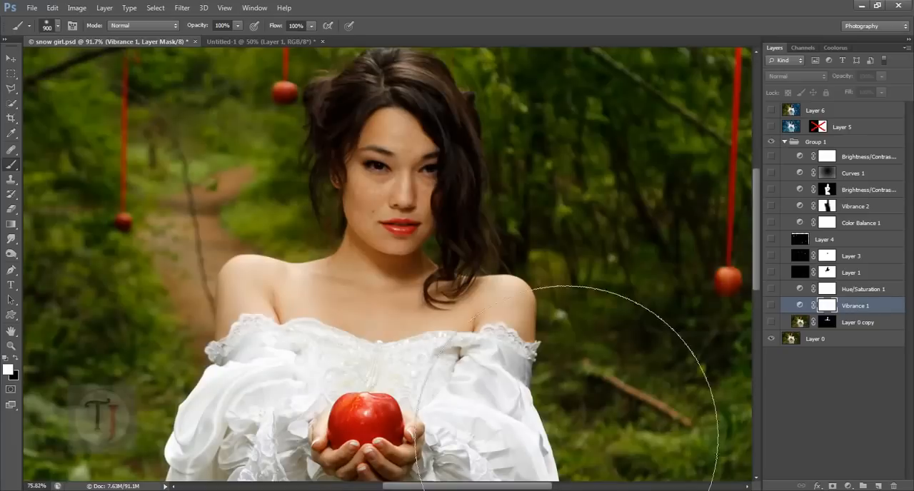
{"action": "scroll", "coordinate": [615, 276], "scroll_direction": "down", "scroll_amount": 3}
- Copy the entire Layer 0 photo and paste it into a new document created at the clipboard size
{"action": "left_click", "coordinate": [797, 342]}
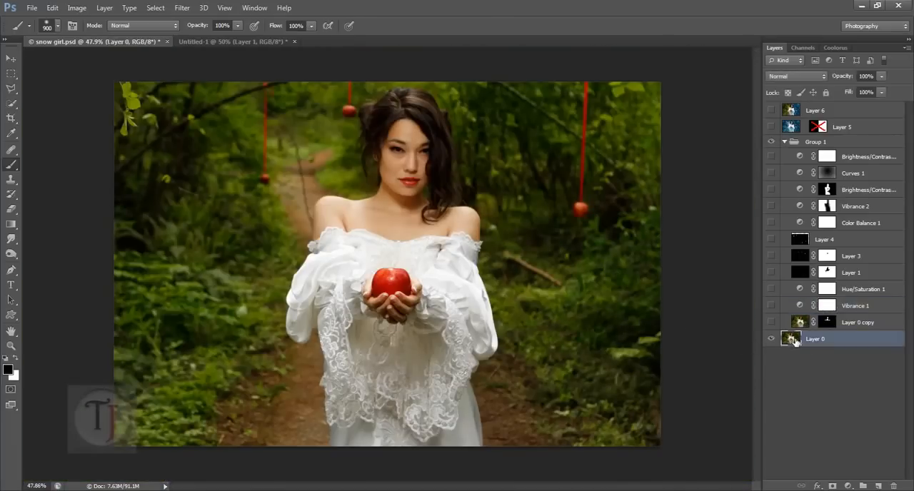
{"action": "key", "text": "ctrl+a"}
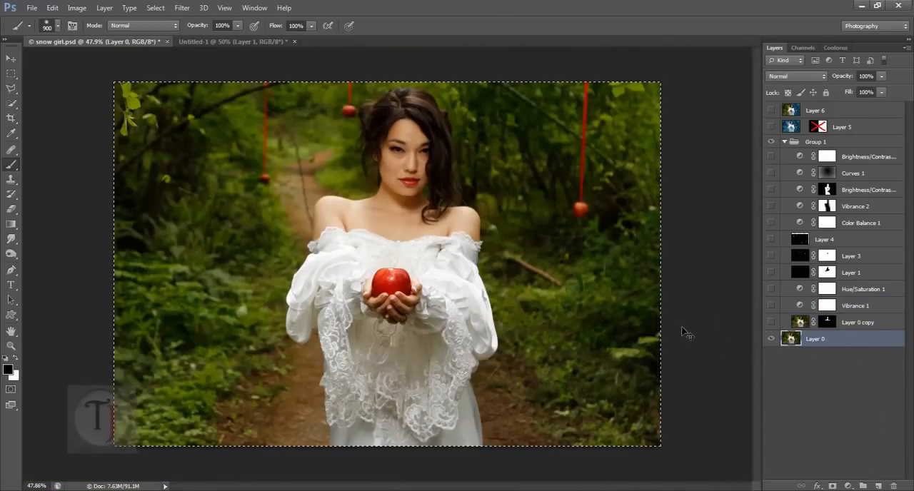
{"action": "key", "text": "ctrl+c"}
{"action": "key", "text": "ctrl+n"}
{"action": "key", "text": "Return"}
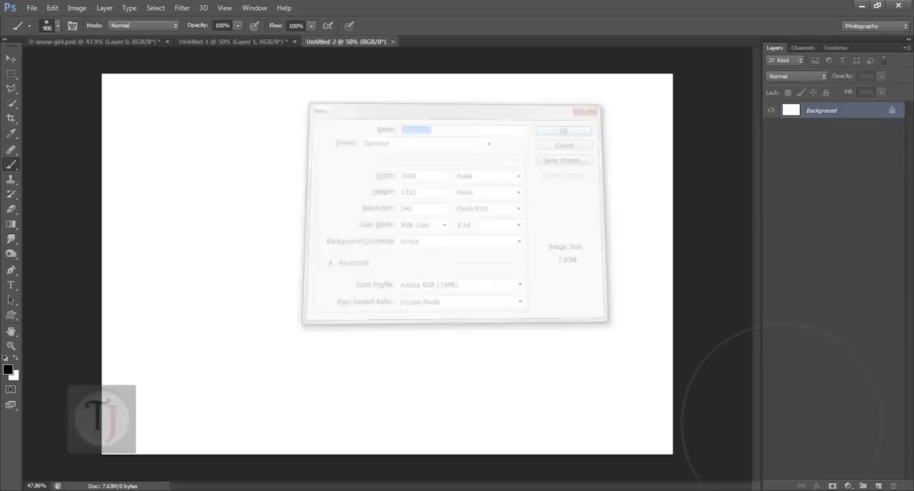
{"action": "key", "text": "ctrl+v"}
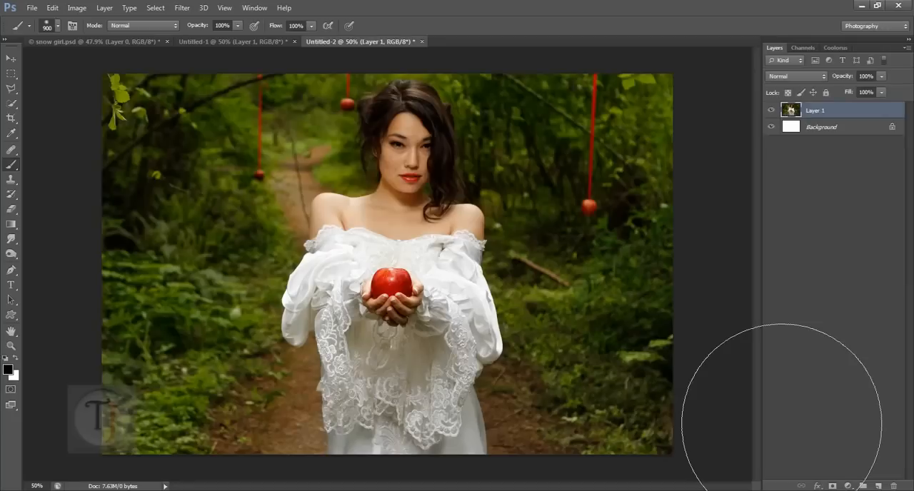
- Add a Vibrance adjustment layer above the pasted photo in Untitled-2 and lower the vibrance to -37
{"action": "key", "text": "ctrl+Tab"}
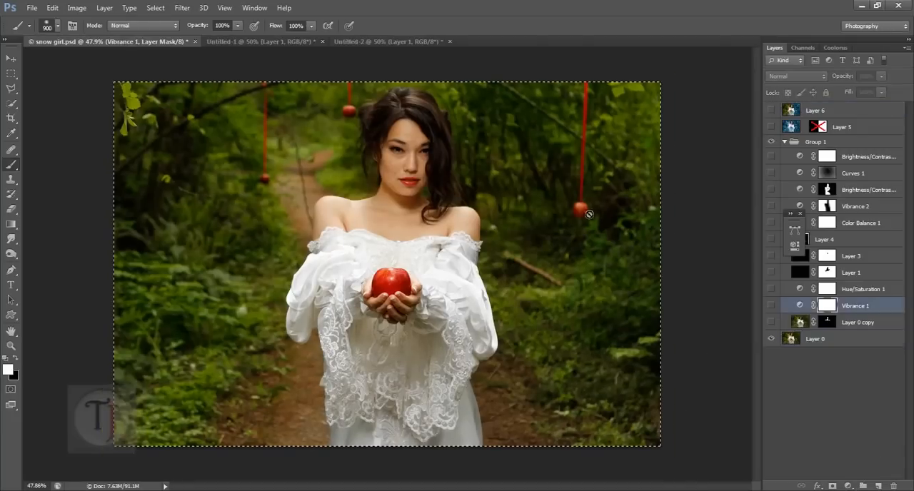
{"action": "left_click", "coordinate": [376, 41]}
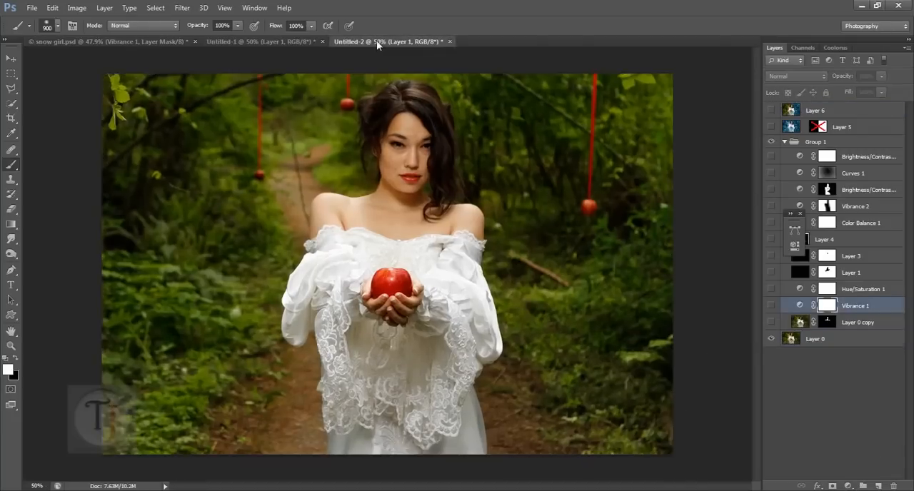
{"action": "left_click", "coordinate": [847, 485]}
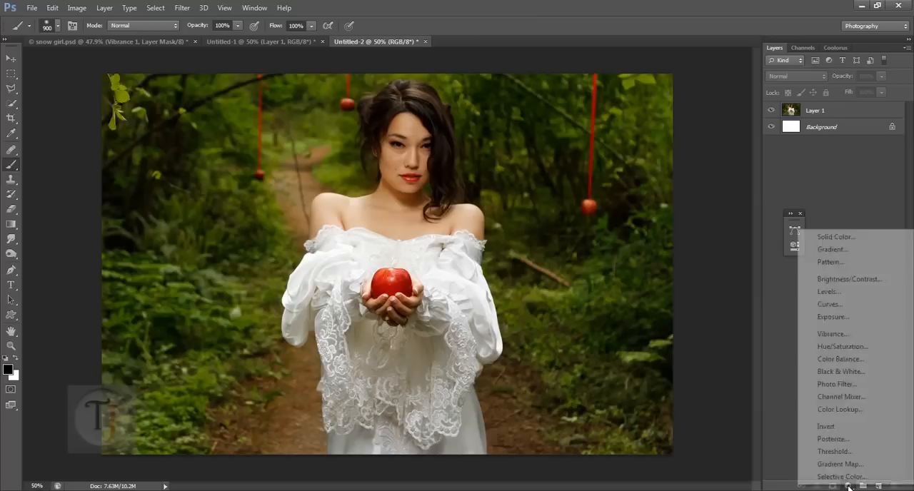
{"action": "left_click", "coordinate": [839, 334]}
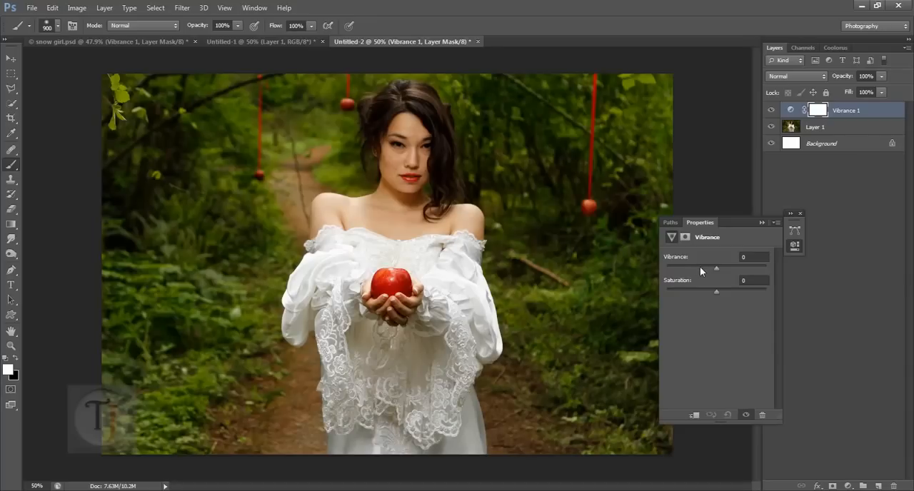
{"action": "left_click_drag", "start_coordinate": [699, 271], "coordinate": [693, 269]}
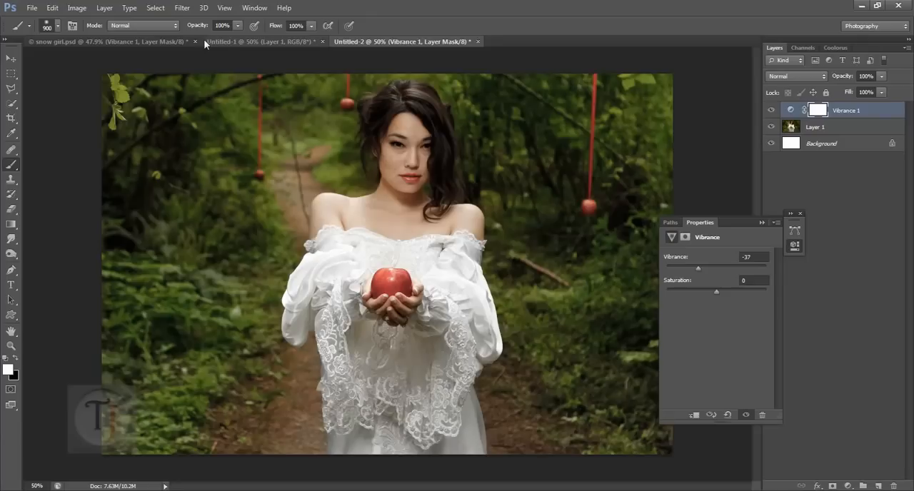
- Check the Vibrance 1 settings in snow girl.psd and match them in Untitled-2 with vibrance -29 and saturation -2
{"action": "left_click", "coordinate": [182, 37]}
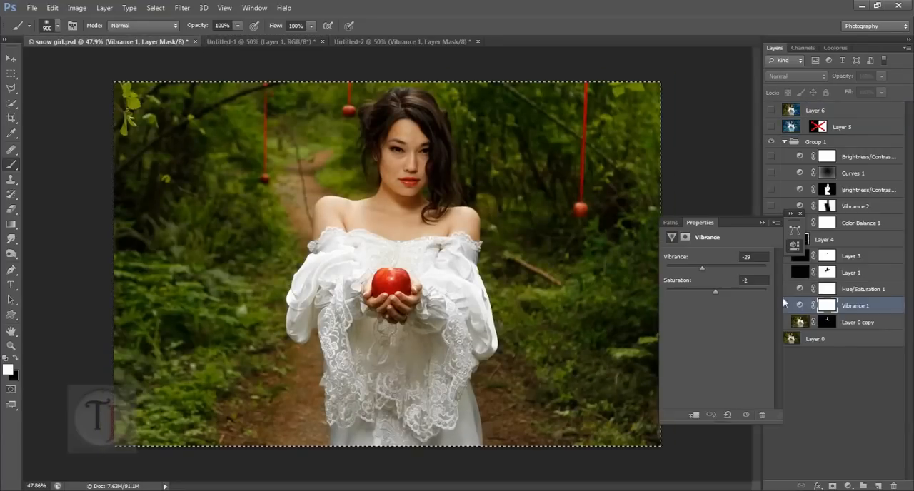
{"action": "left_click", "coordinate": [359, 41]}
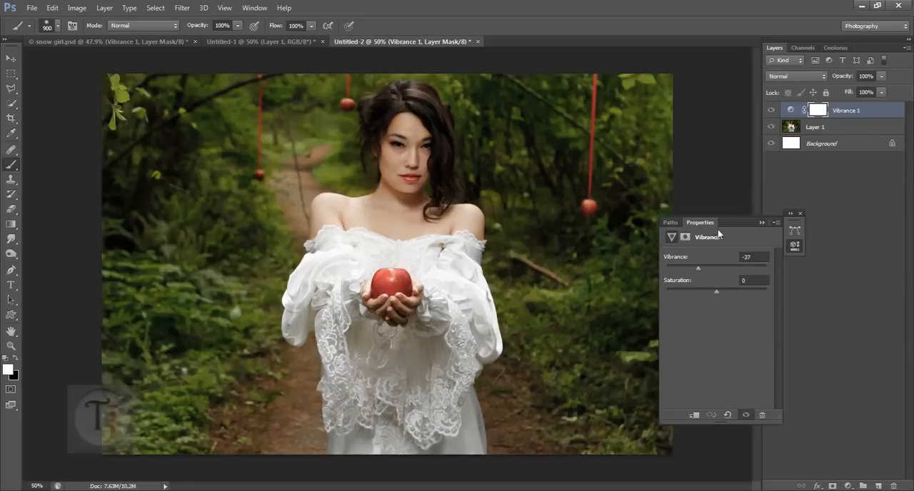
{"action": "left_click", "coordinate": [762, 258]}
{"action": "type", "text": "-2"}
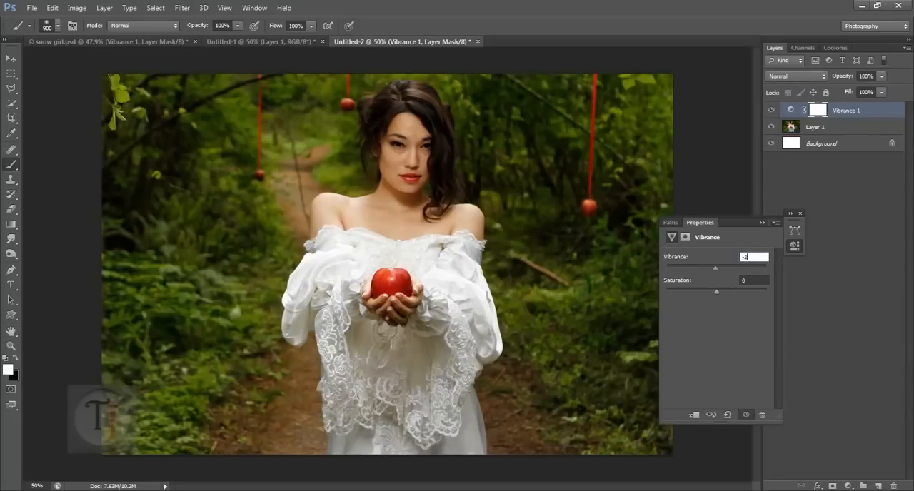
{"action": "type", "text": "9"}
{"action": "key", "text": "Tab"}
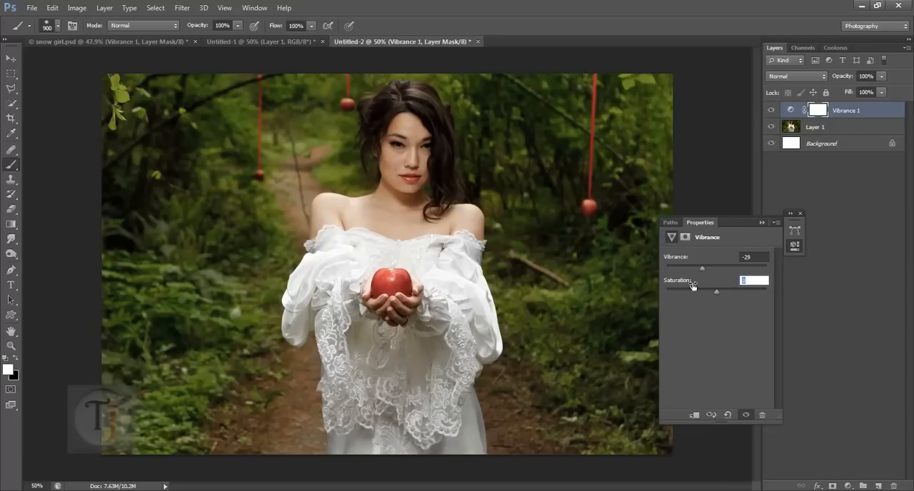
{"action": "left_click", "coordinate": [799, 213]}
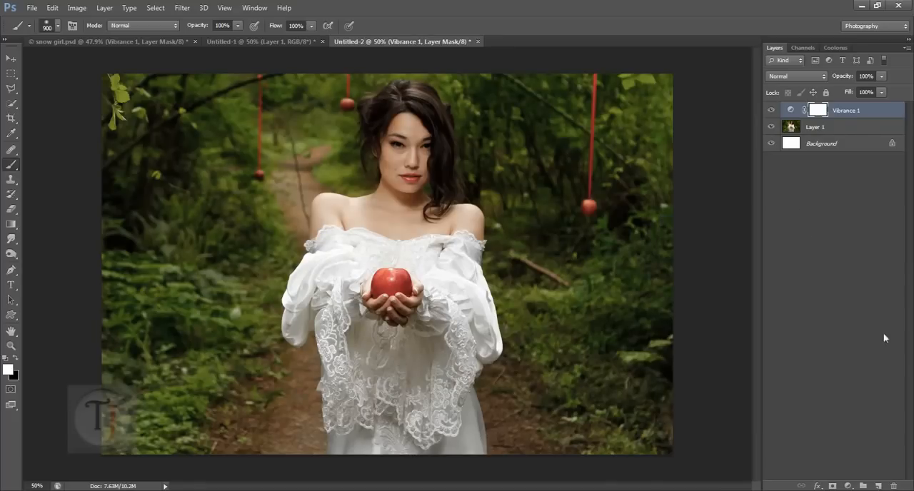
- Check the layer order in snow girl.psd, add a Hue/Saturation adjustment layer in Untitled-2, and select its Yellows range
{"action": "left_click", "coordinate": [130, 41]}
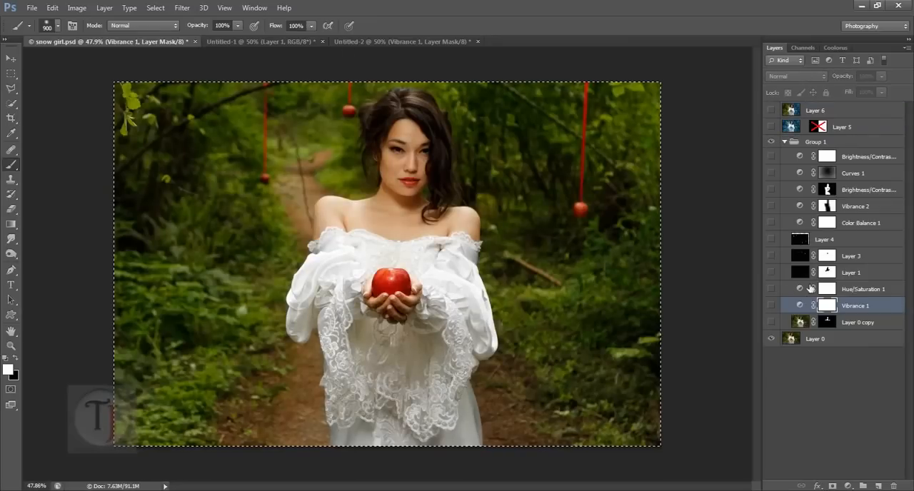
{"action": "left_click", "coordinate": [370, 41]}
{"action": "left_click", "coordinate": [847, 485]}
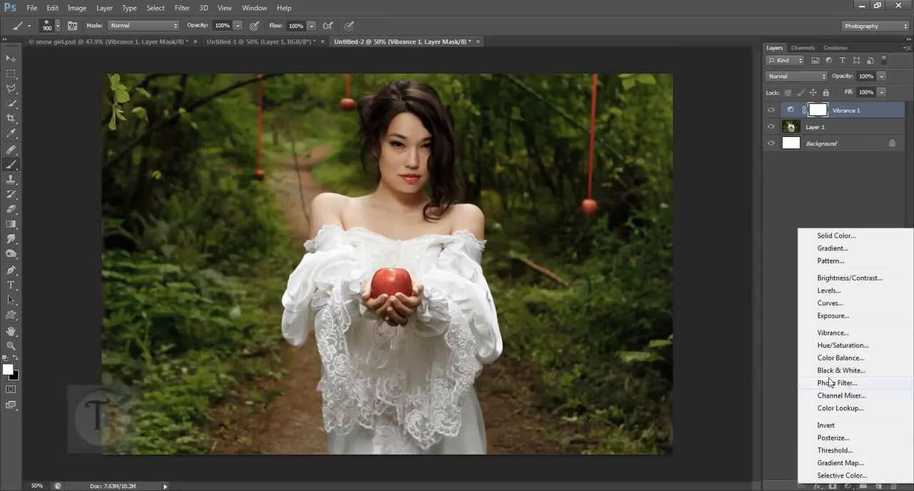
{"action": "left_click", "coordinate": [831, 345]}
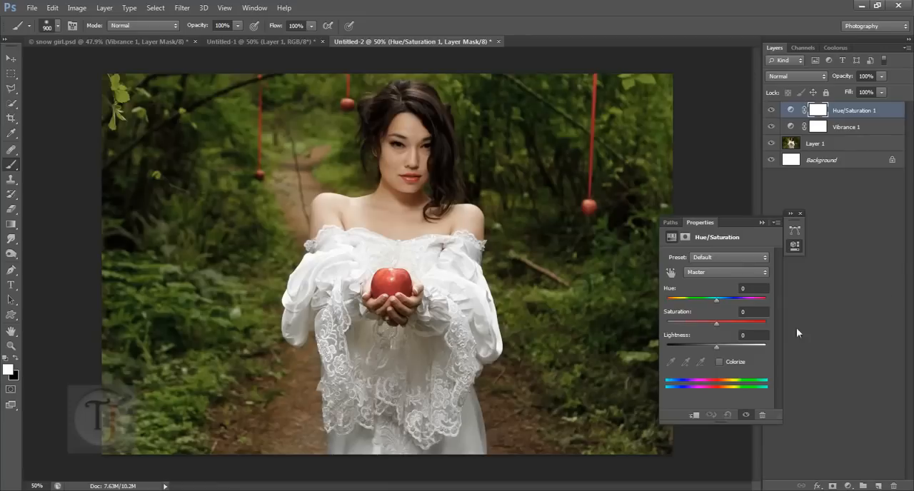
{"action": "left_click", "coordinate": [711, 271]}
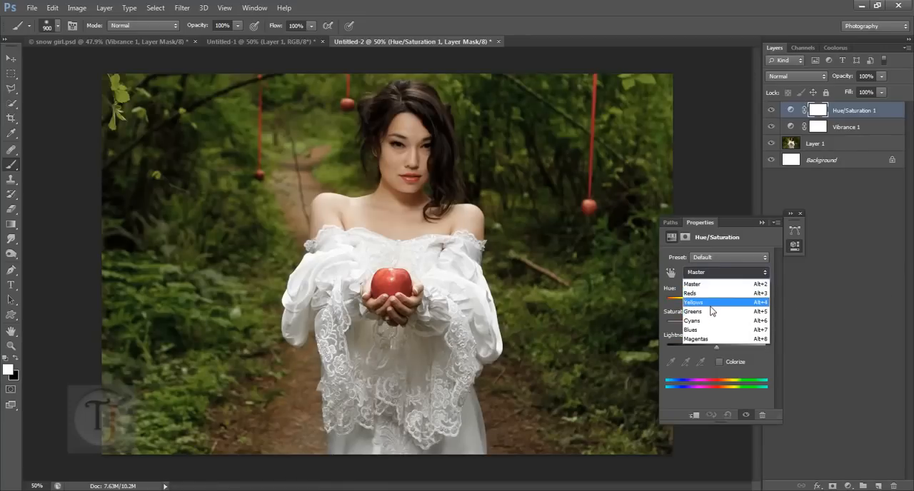
{"action": "left_click", "coordinate": [709, 306]}
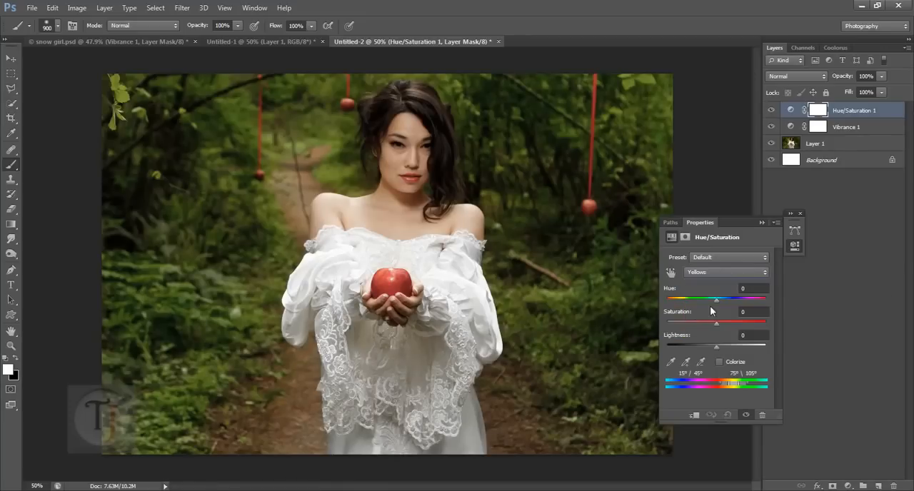
- Show the Hue/Saturation 1 layer in snow girl.psd, examine its Yellows settings, and return to Untitled-2
{"action": "left_click", "coordinate": [165, 41]}
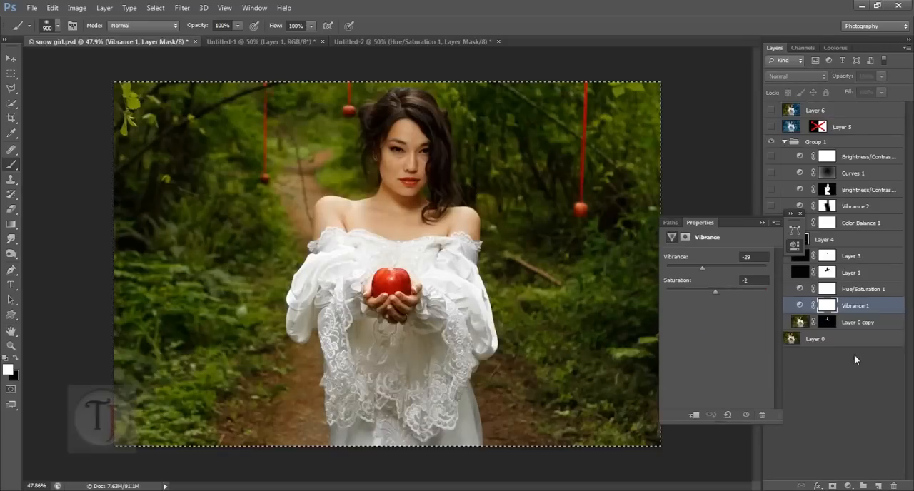
{"action": "left_click", "coordinate": [761, 223]}
{"action": "left_click", "coordinate": [771, 289]}
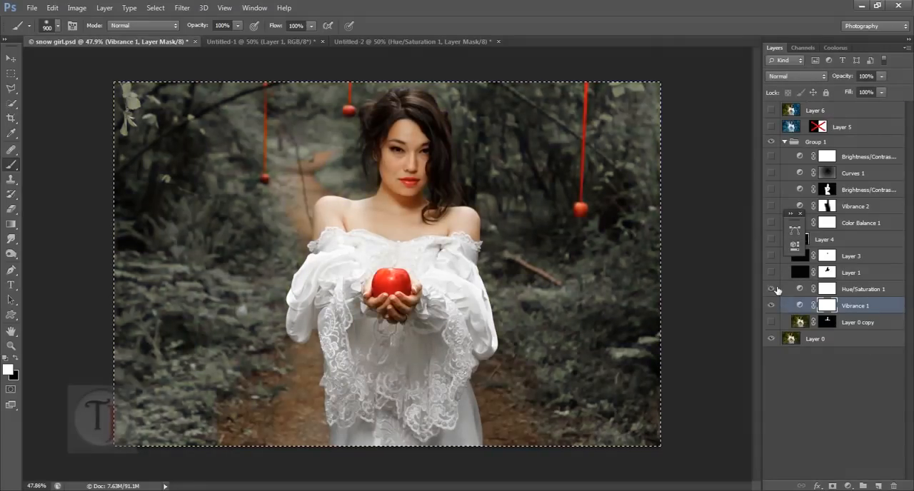
{"action": "double_click", "coordinate": [805, 291]}
{"action": "left_click", "coordinate": [711, 275]}
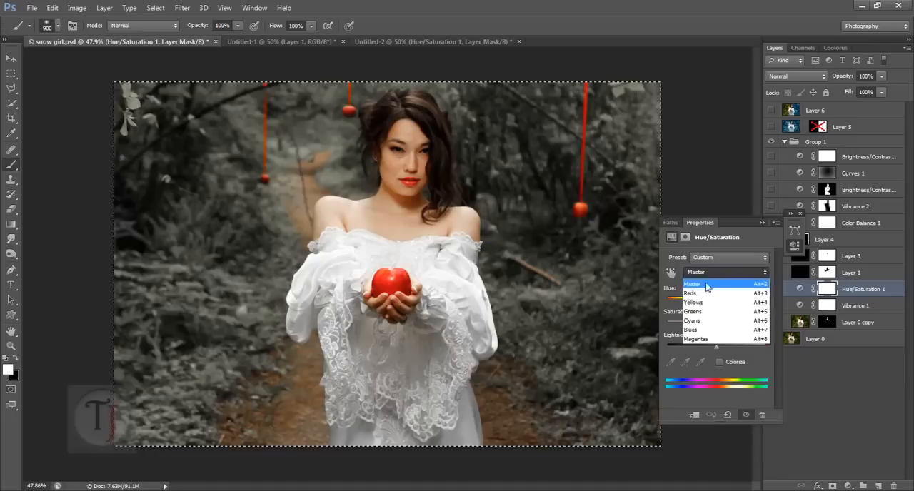
{"action": "left_click", "coordinate": [707, 303]}
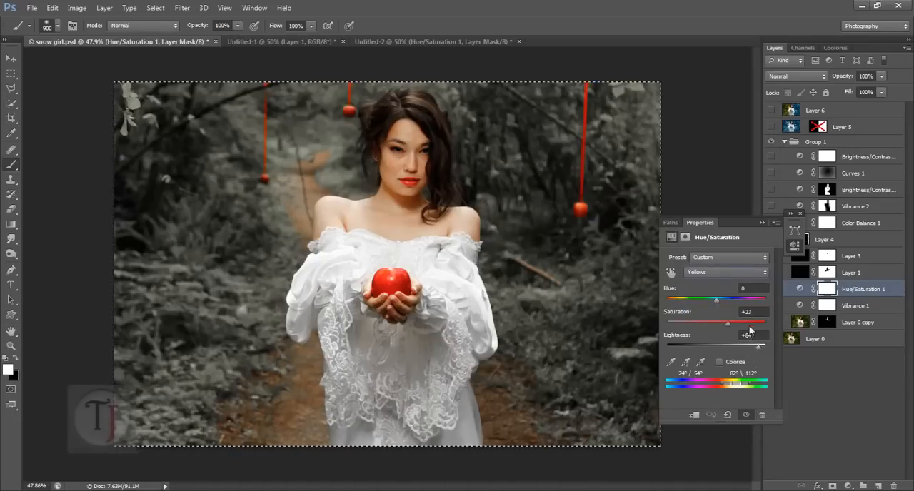
{"action": "left_click", "coordinate": [406, 41]}
{"action": "left_click", "coordinate": [754, 312]}
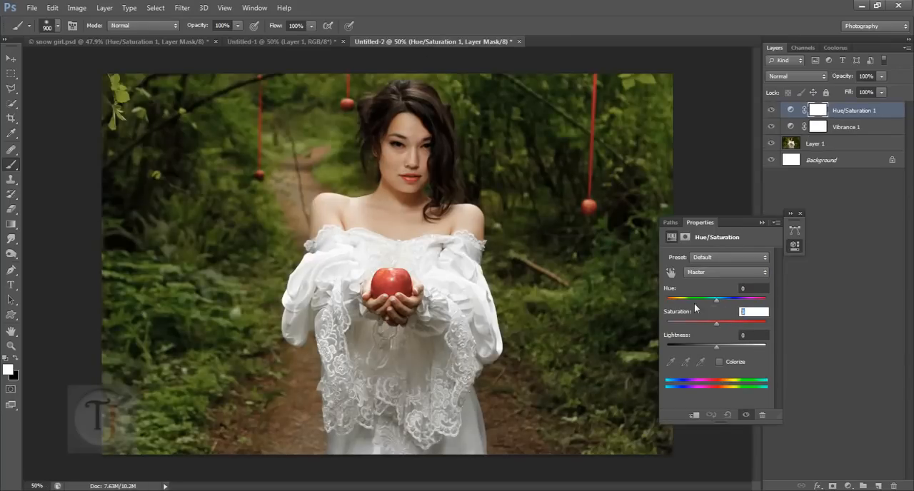
{"action": "type", "text": "23"}
{"action": "key", "text": "Tab"}
{"action": "type", "text": "84"}
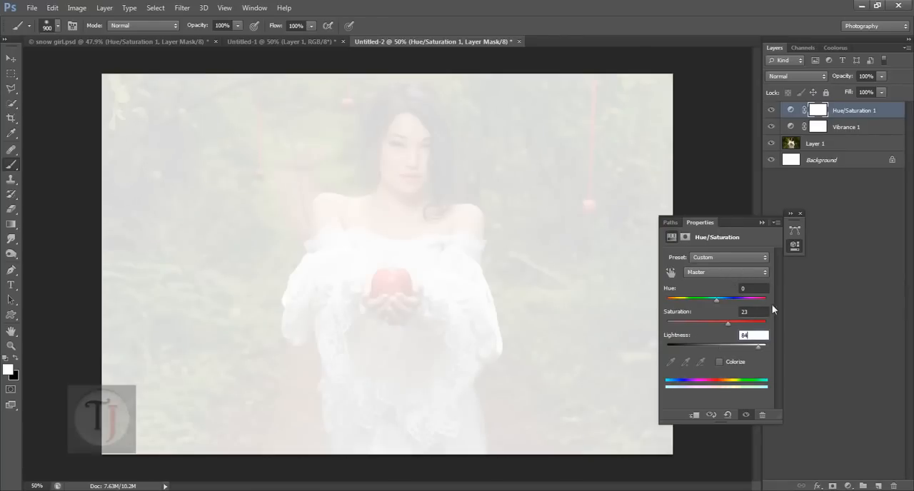
{"action": "key", "text": "ctrl+alt+z"}
{"action": "key", "text": "ctrl+alt+z"}
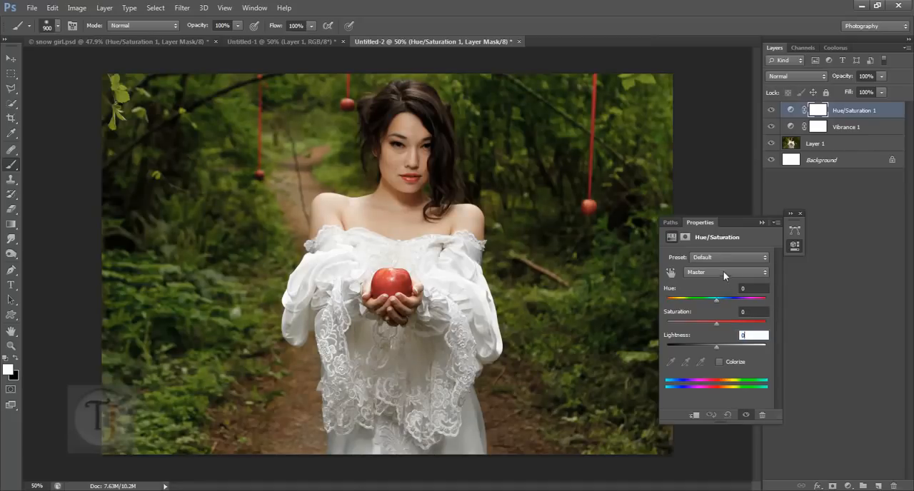
- Set the Yellows range of the Hue/Saturation layer to saturation +36 and lightness 84, and switch back to snow girl.psd
{"action": "left_click", "coordinate": [723, 271]}
{"action": "left_click", "coordinate": [707, 294]}
{"action": "key", "text": "shift+Tab"}
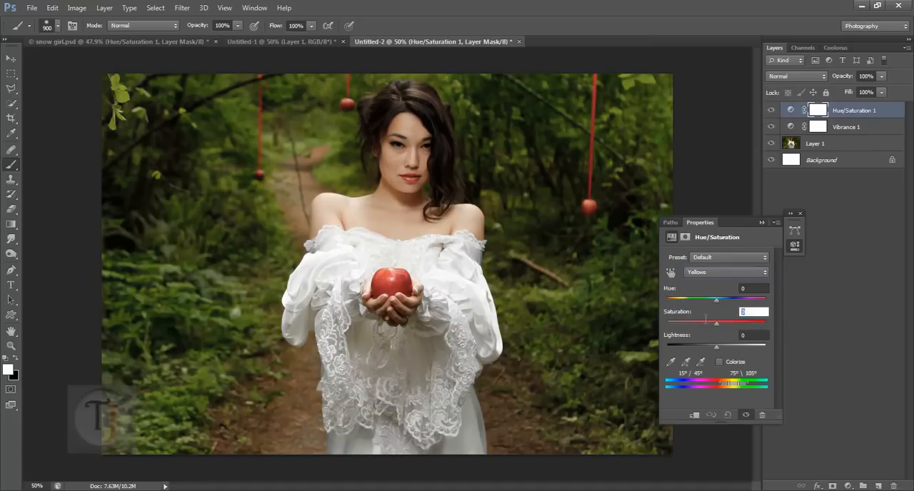
{"action": "type", "text": "24"}
{"action": "key", "text": "Tab"}
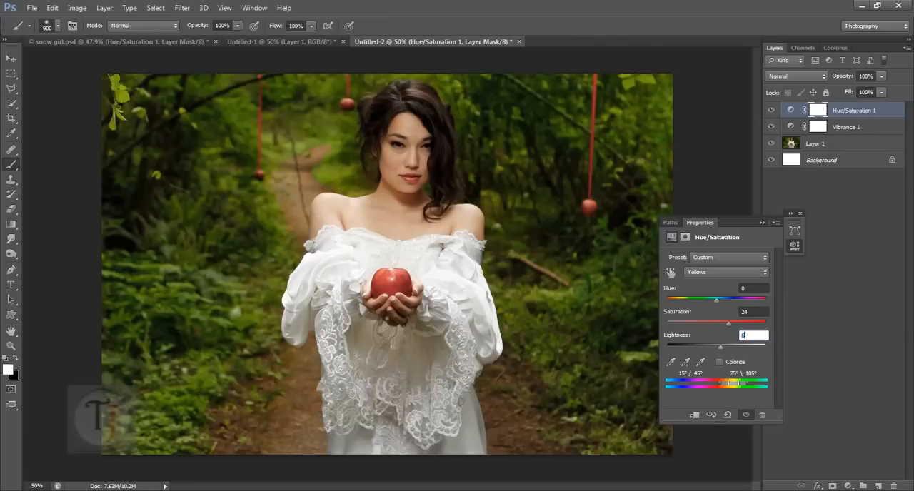
{"action": "type", "text": "84"}
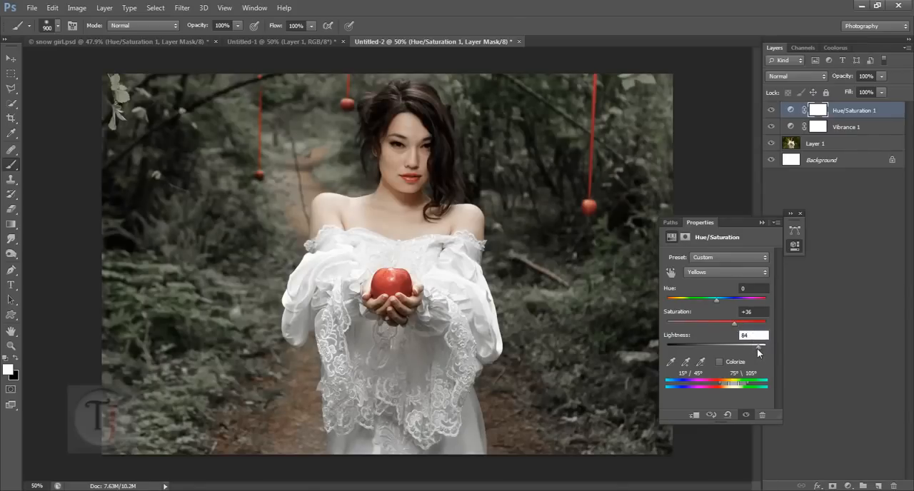
{"action": "left_click_drag", "start_coordinate": [756, 347], "coordinate": [763, 348]}
{"action": "mouse_move", "coordinate": [760, 348]}
{"action": "left_mouse_down"}
{"action": "mouse_move", "coordinate": [659, 347]}
{"action": "mouse_move", "coordinate": [748, 347]}
{"action": "left_mouse_up"}
{"action": "left_click", "coordinate": [686, 339]}
{"action": "type", "text": "84"}
{"action": "left_click", "coordinate": [178, 40]}
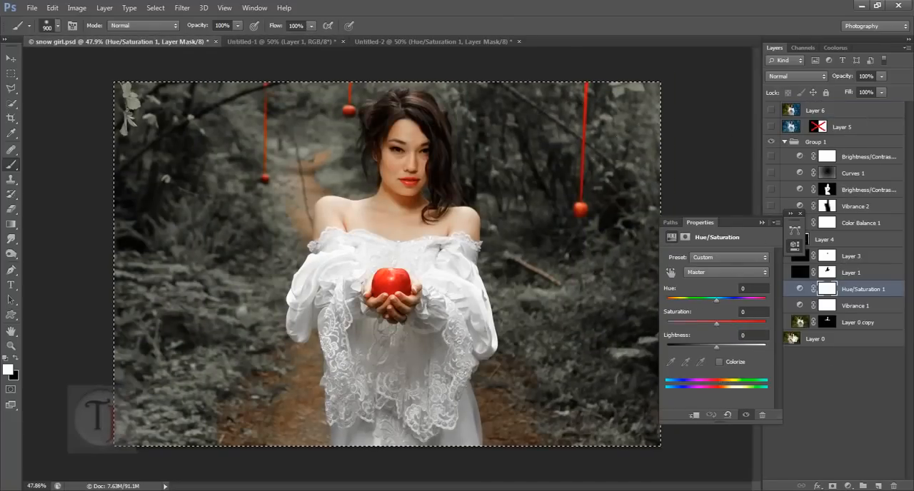
- Examine the Greens settings of the Hue/Saturation 1 layer in snow girl.psd and return to Untitled-2
{"action": "left_click", "coordinate": [712, 271]}
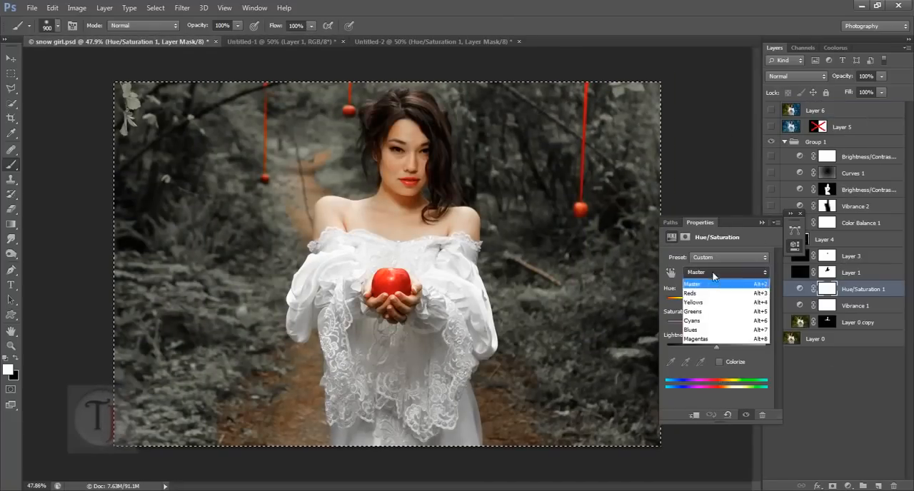
{"action": "left_click", "coordinate": [713, 312]}
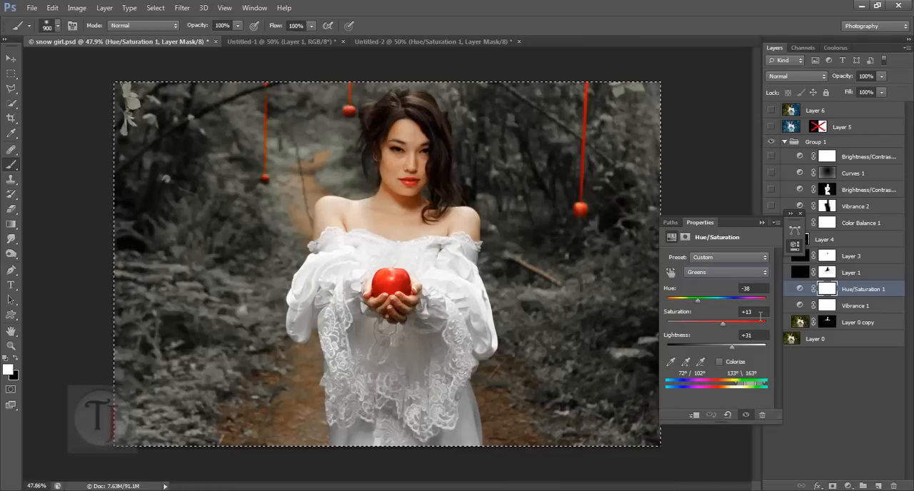
{"action": "left_click", "coordinate": [758, 312]}
{"action": "left_click", "coordinate": [754, 336]}
{"action": "left_click", "coordinate": [755, 289]}
{"action": "left_click", "coordinate": [699, 301]}
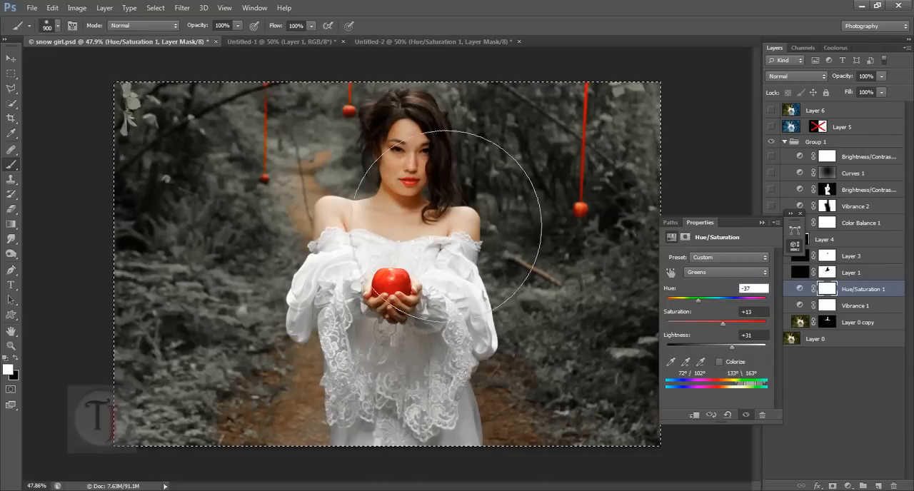
{"action": "left_click", "coordinate": [406, 40]}
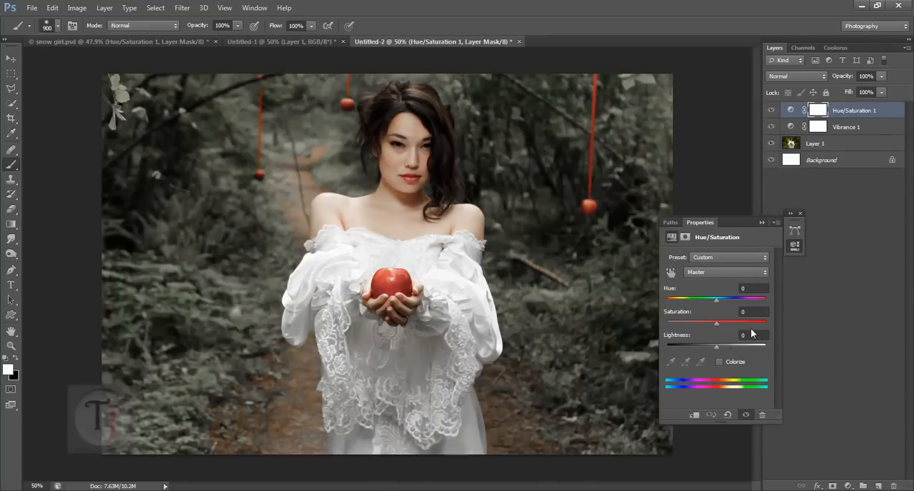
- Set the Greens range of the Hue/Saturation layer to saturation 13 and lightness 31
{"action": "left_click", "coordinate": [683, 315]}
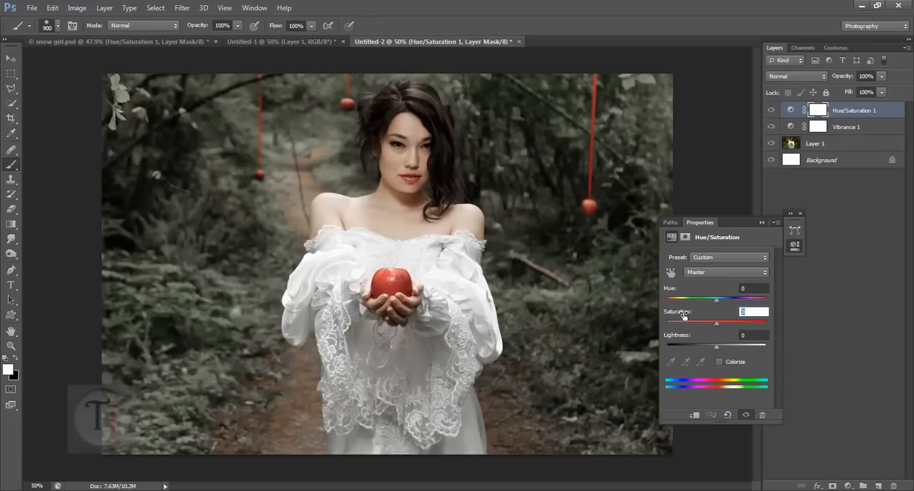
{"action": "left_click", "coordinate": [729, 277]}
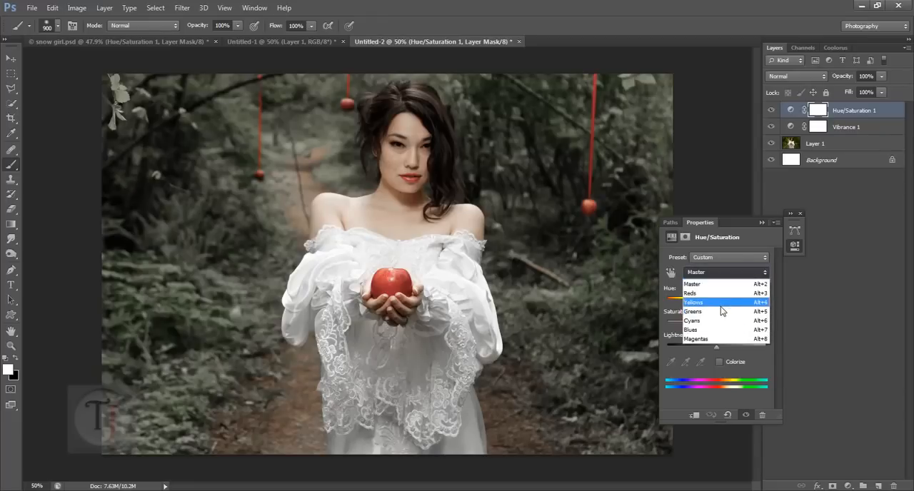
{"action": "left_click", "coordinate": [720, 307]}
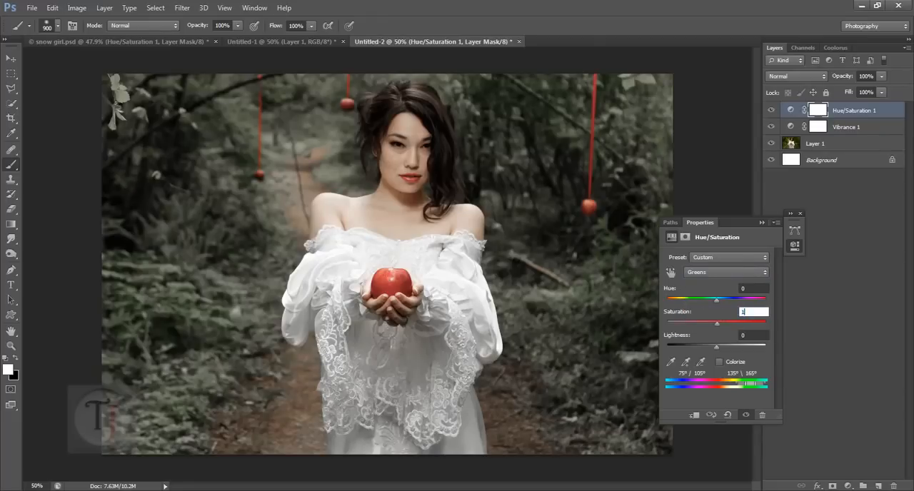
{"action": "type", "text": "13"}
{"action": "left_click", "coordinate": [758, 337]}
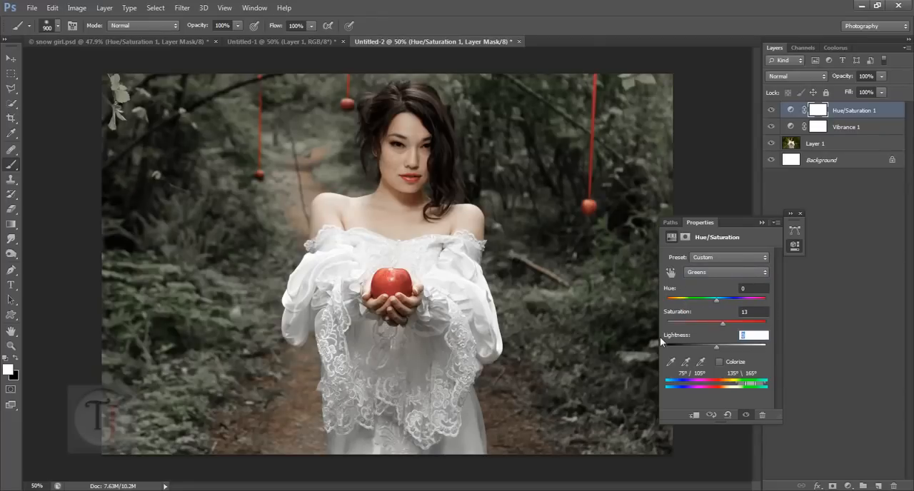
{"action": "type", "text": "31"}
- Check the Reds settings of Hue/Saturation 1 in snow girl.psd and set the Master saturation to +40 in Untitled-2
{"action": "left_click", "coordinate": [706, 271]}
{"action": "left_click", "coordinate": [706, 289]}
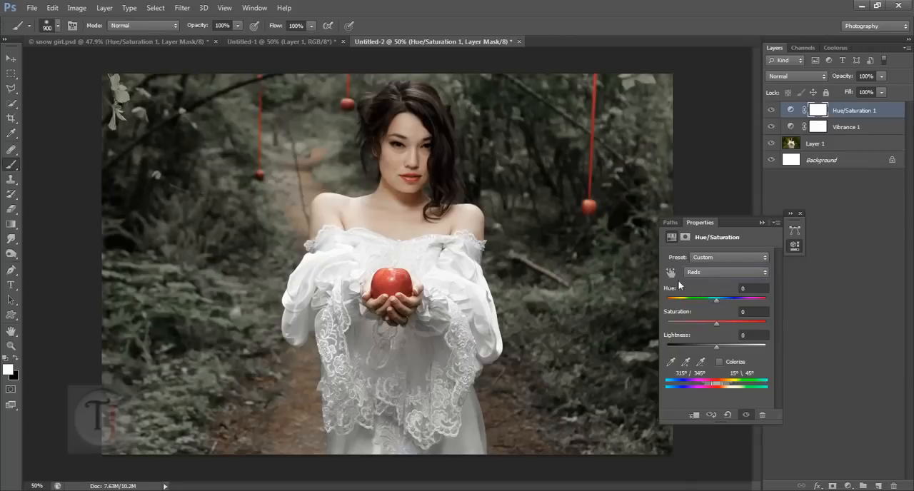
{"action": "left_click", "coordinate": [147, 41]}
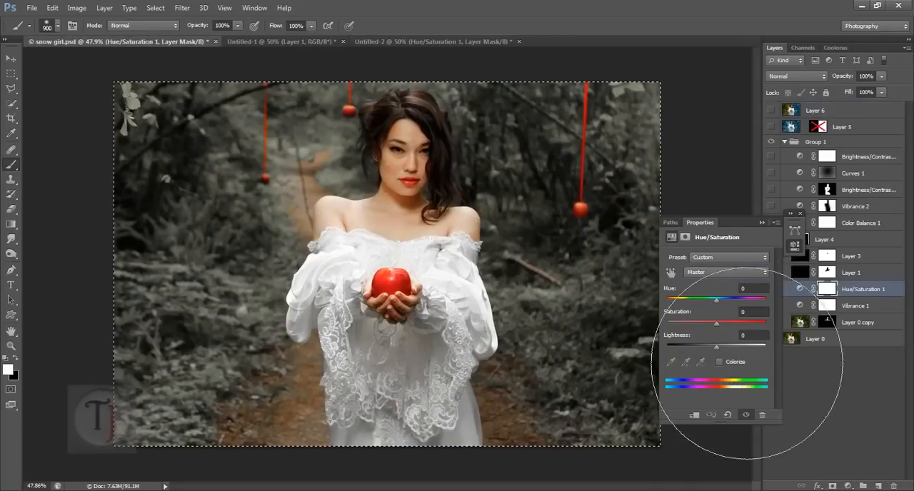
{"action": "left_click", "coordinate": [707, 272]}
{"action": "left_click", "coordinate": [697, 297]}
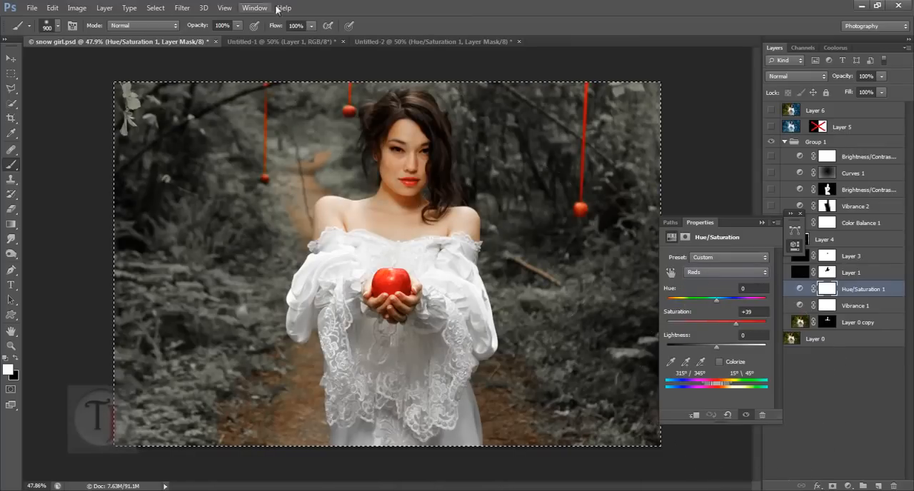
{"action": "left_click", "coordinate": [429, 41]}
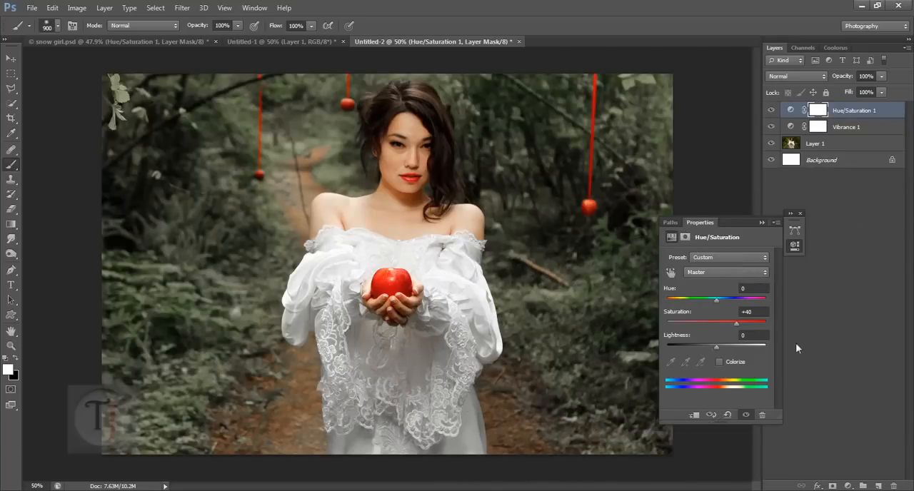
- Compare the image with and without the Vibrance 1 layer, and compare it against snow girl.psd
{"action": "left_click", "coordinate": [761, 222]}
{"action": "left_click", "coordinate": [771, 126]}
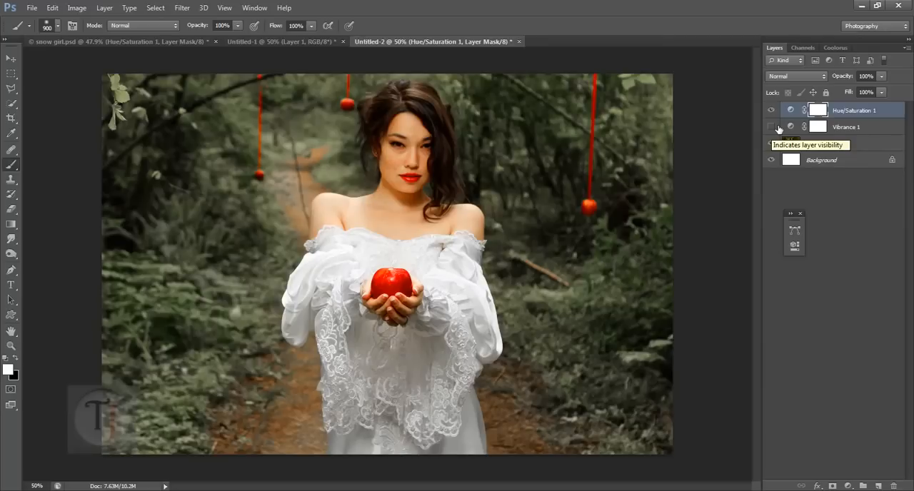
{"action": "left_click", "coordinate": [773, 127]}
{"action": "left_click", "coordinate": [789, 130]}
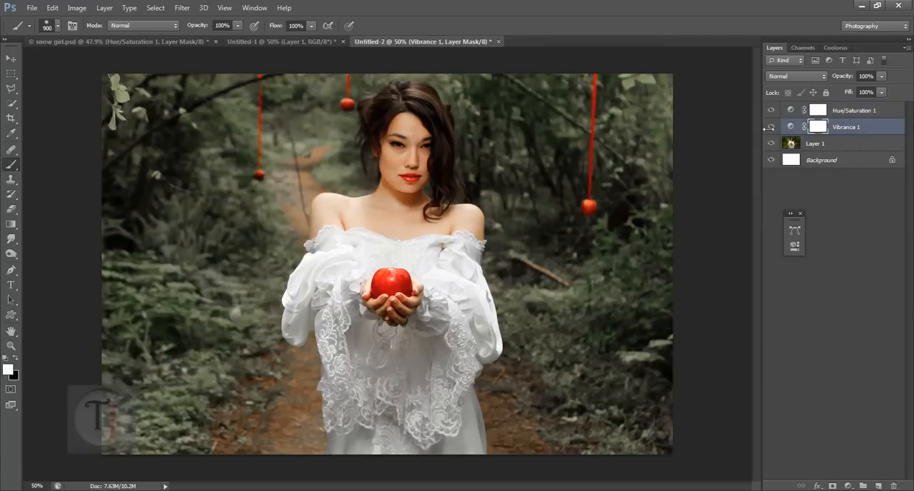
{"action": "left_click", "coordinate": [773, 128]}
{"action": "left_click", "coordinate": [774, 128]}
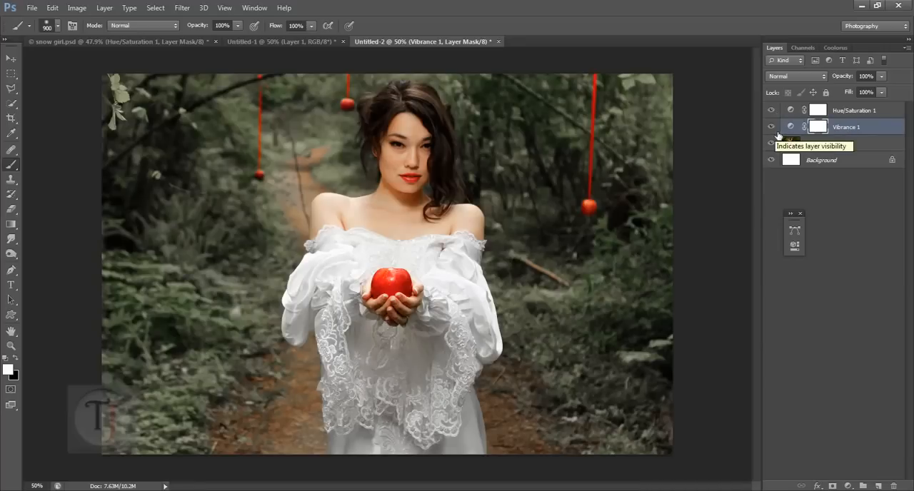
{"action": "left_click", "coordinate": [772, 131]}
{"action": "left_click", "coordinate": [773, 128]}
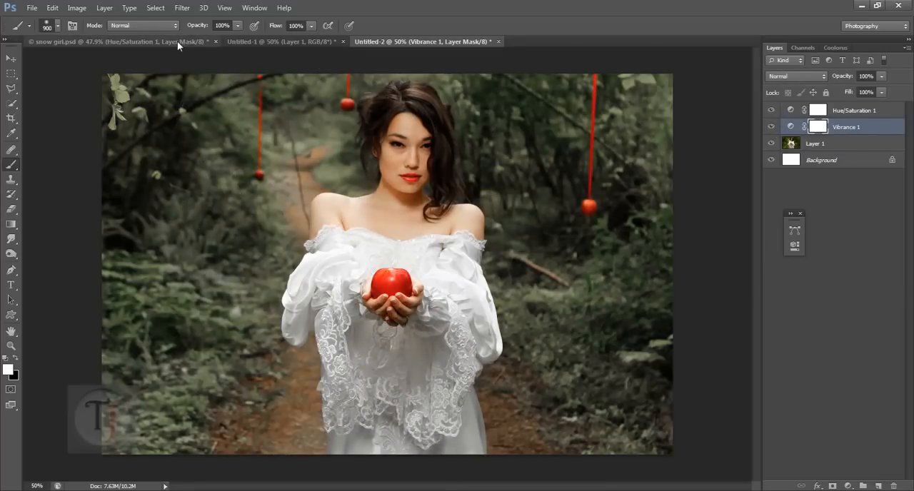
{"action": "left_click", "coordinate": [177, 41]}
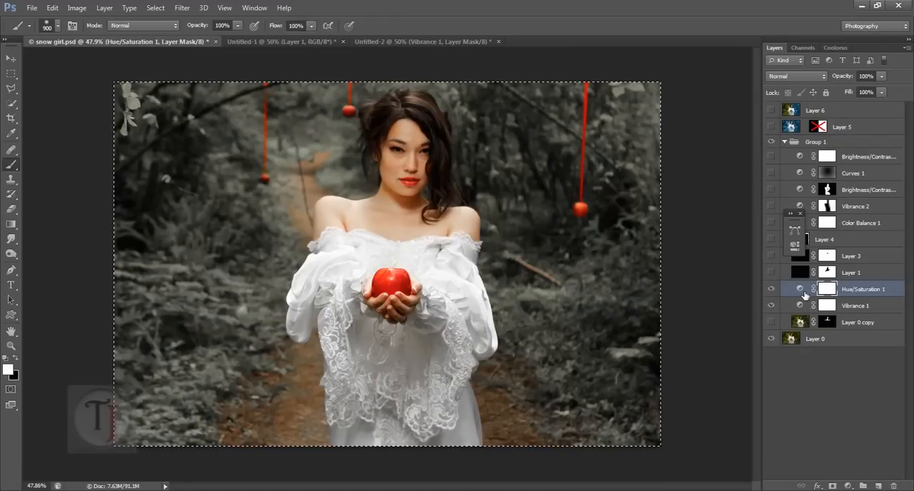
{"action": "left_click", "coordinate": [376, 41]}
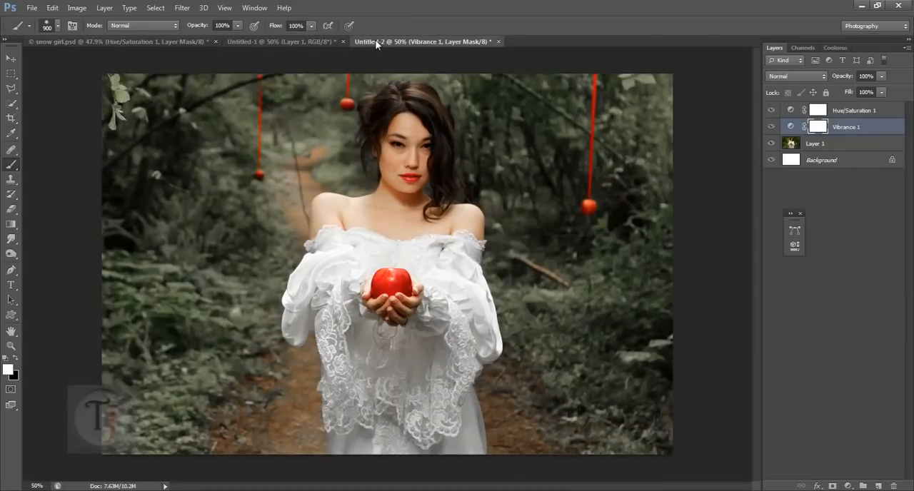
- Readjust the Greens lightness and the Yellows saturation of the Hue/Saturation layer in Untitled-2, and close its settings
{"action": "double_click", "coordinate": [792, 114]}
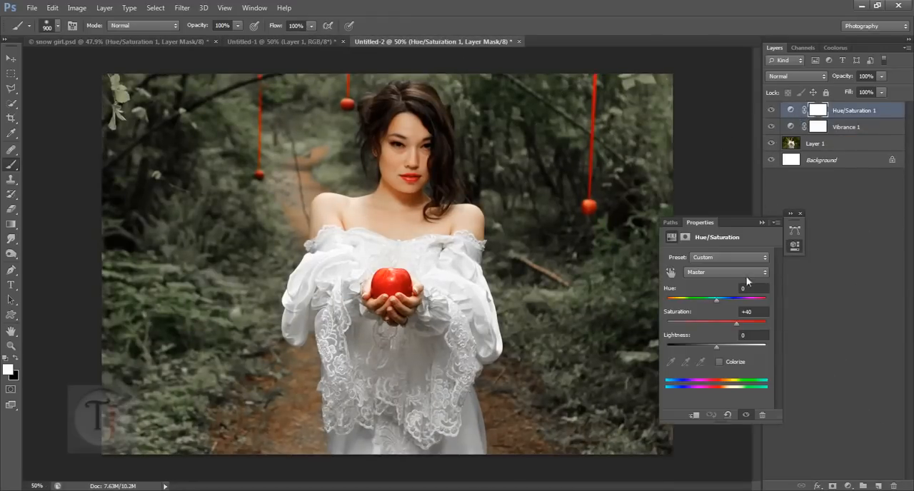
{"action": "left_click", "coordinate": [723, 274]}
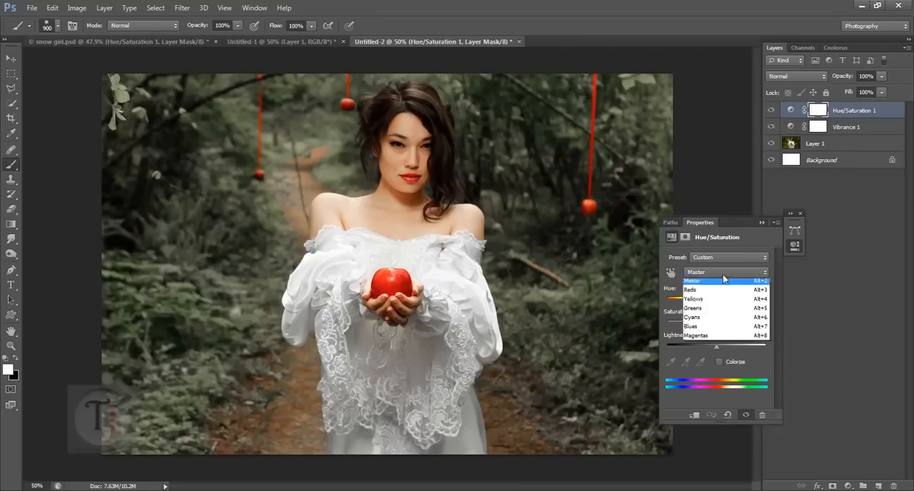
{"action": "left_click", "coordinate": [728, 318]}
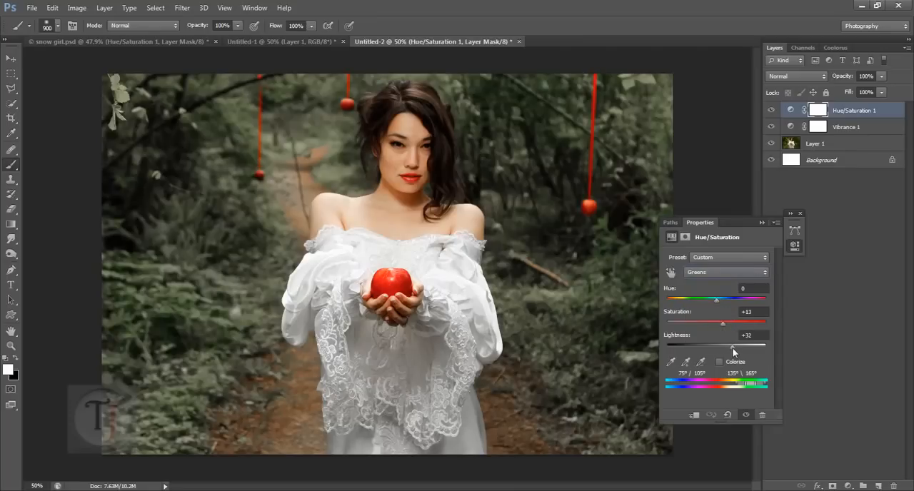
{"action": "left_click_drag", "start_coordinate": [748, 348], "coordinate": [749, 348]}
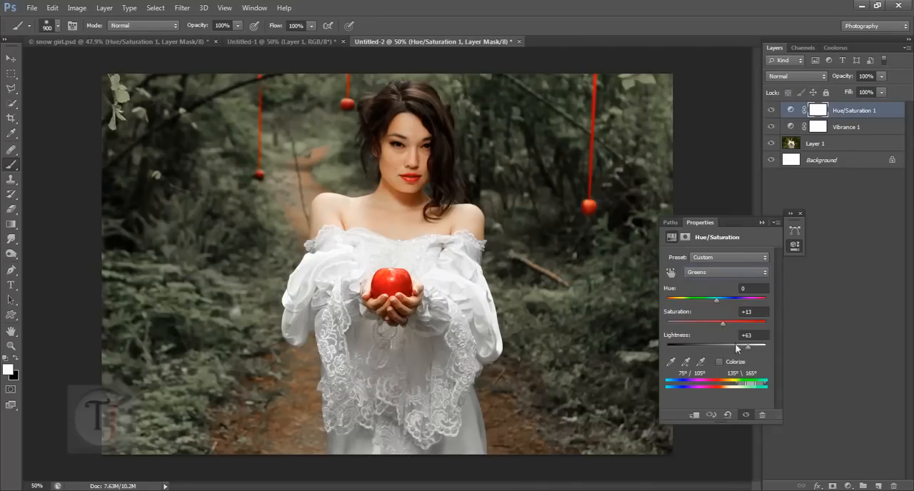
{"action": "left_click", "coordinate": [714, 274]}
{"action": "left_click", "coordinate": [715, 306]}
{"action": "left_click_drag", "start_coordinate": [736, 325], "coordinate": [748, 327]}
{"action": "left_click", "coordinate": [800, 213]}
- Check the layer order in snow girl.psd, and add a new layer filled with black above Hue/Saturation 1 in Untitled-2
{"action": "left_click", "coordinate": [170, 41]}
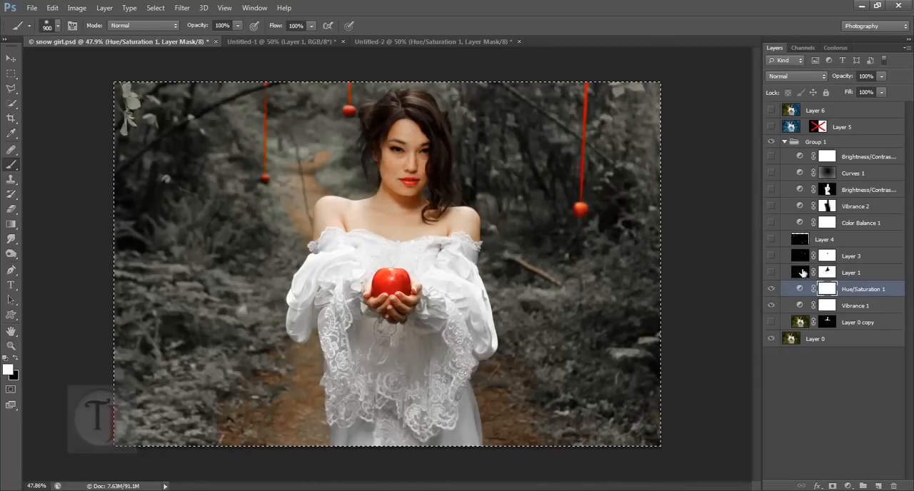
{"action": "left_click", "coordinate": [374, 42]}
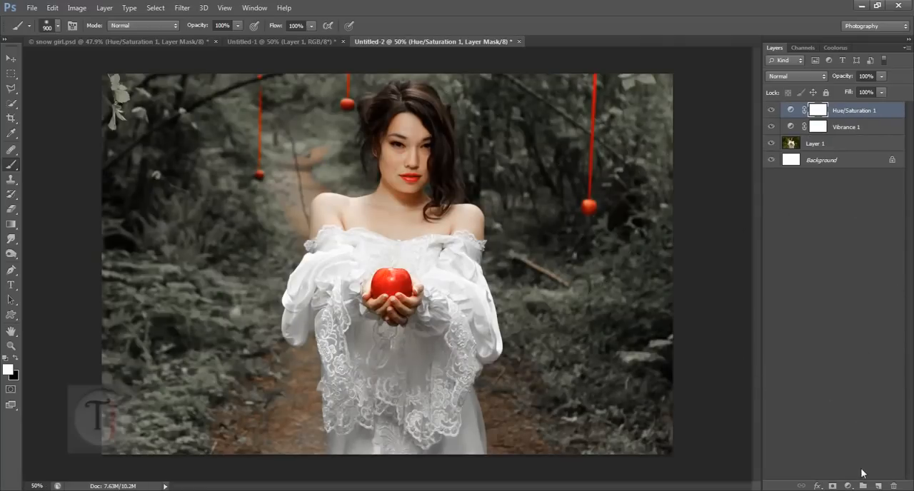
{"action": "left_click", "coordinate": [878, 487]}
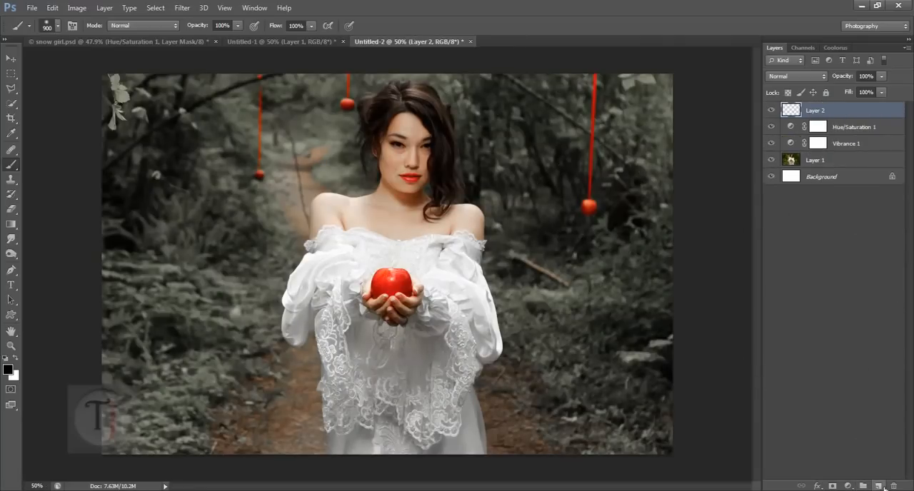
{"action": "key", "text": "alt+BackSpace"}
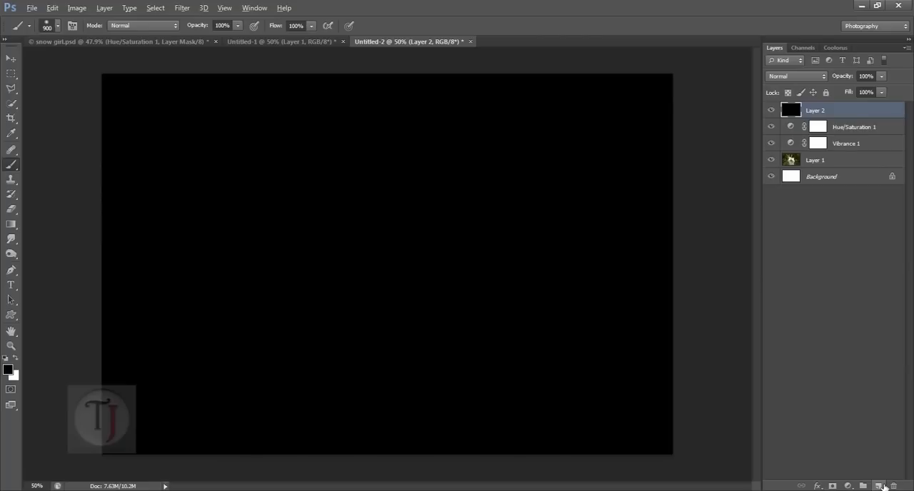
- Apply Add Noise to the black layer with an amount of 115.37%, Gaussian distribution and Monochromatic
{"action": "left_click", "coordinate": [182, 10]}
{"action": "mouse_move", "coordinate": [207, 145]}
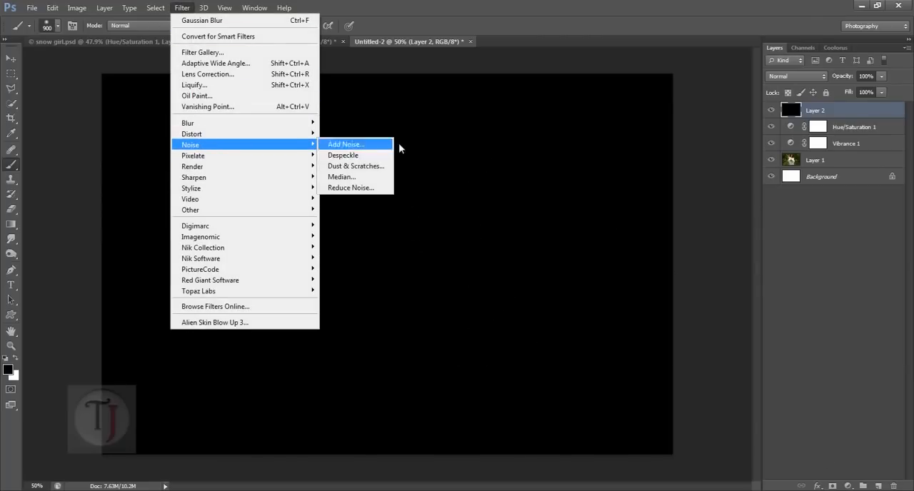
{"action": "left_click", "coordinate": [355, 144]}
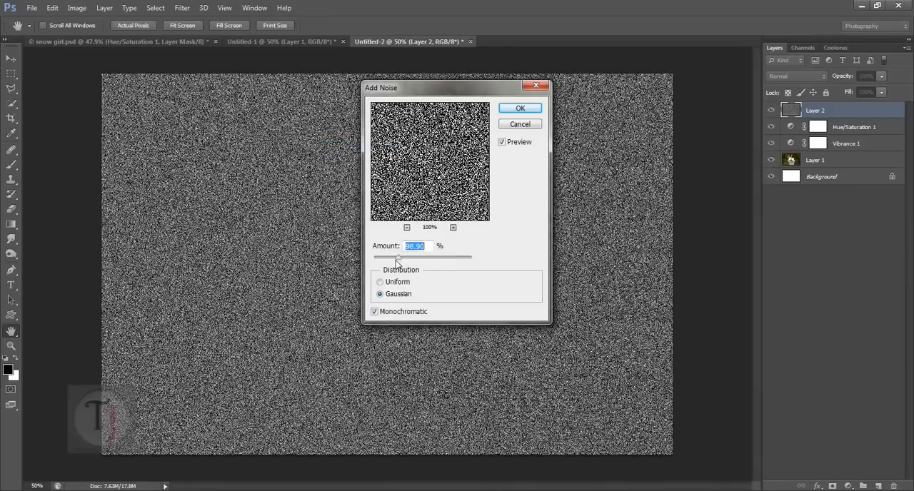
{"action": "left_click_drag", "start_coordinate": [409, 259], "coordinate": [402, 262]}
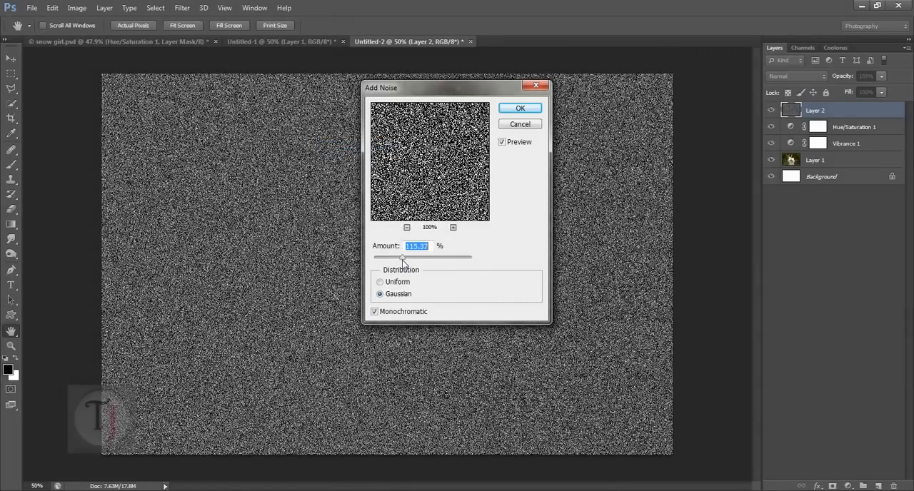
{"action": "left_click", "coordinate": [375, 312]}
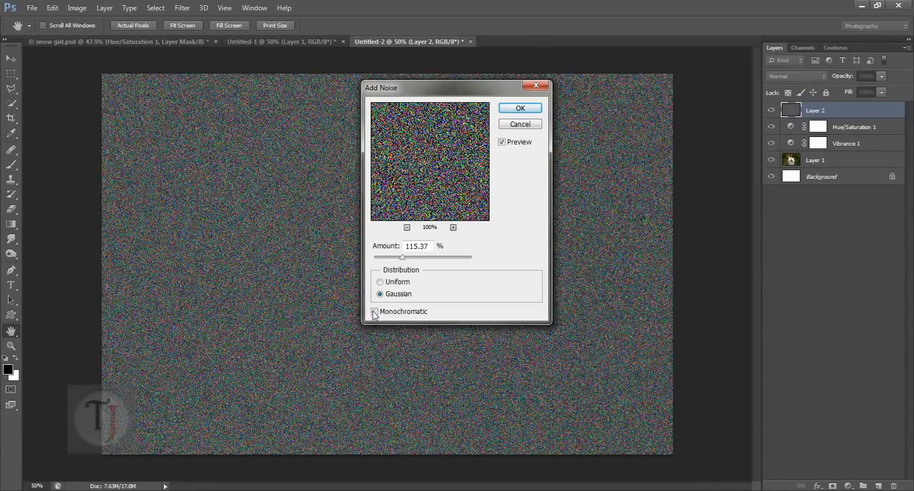
{"action": "left_click", "coordinate": [521, 109]}
{"action": "key", "text": "b"}
{"action": "left_click", "coordinate": [182, 8]}
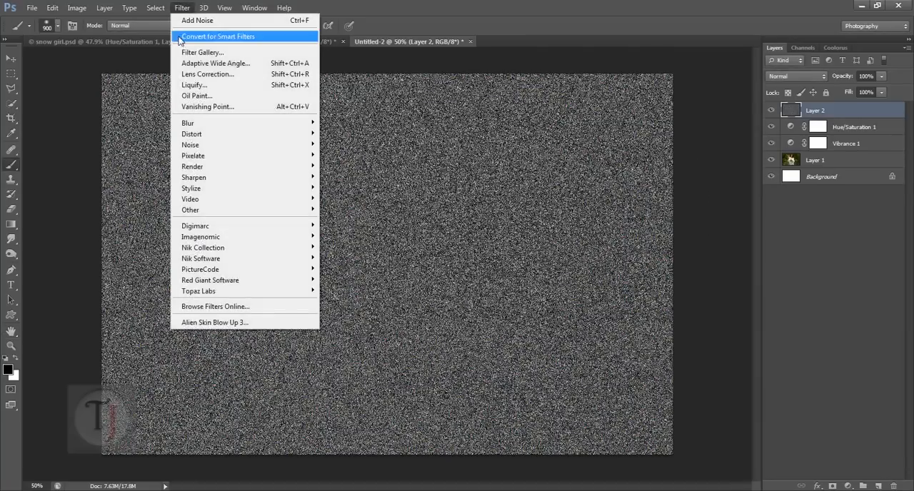
{"action": "left_click", "coordinate": [190, 53]}
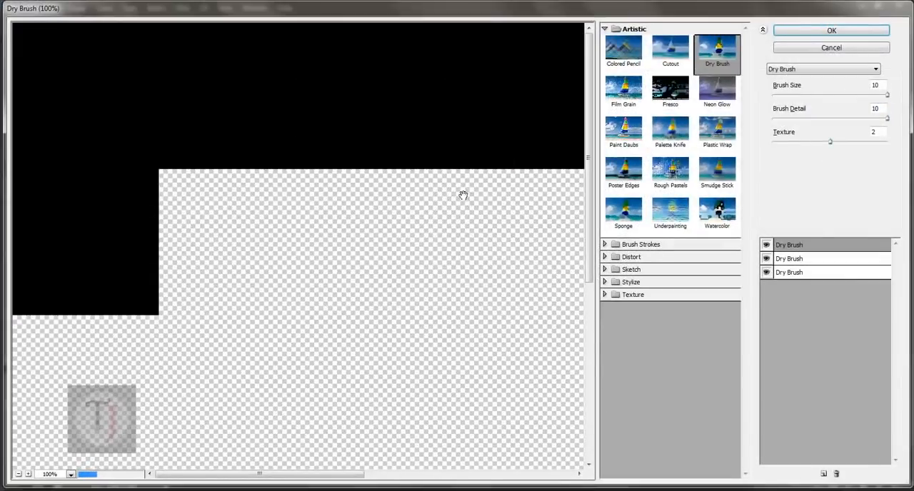
{"action": "left_click", "coordinate": [606, 245]}
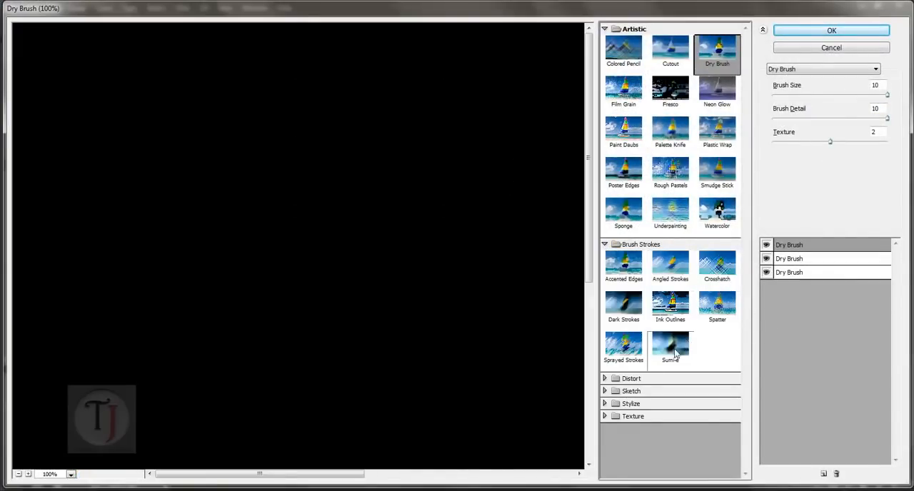
{"action": "left_click", "coordinate": [605, 391]}
{"action": "scroll", "coordinate": [676, 379], "scroll_direction": "down", "scroll_amount": 3}
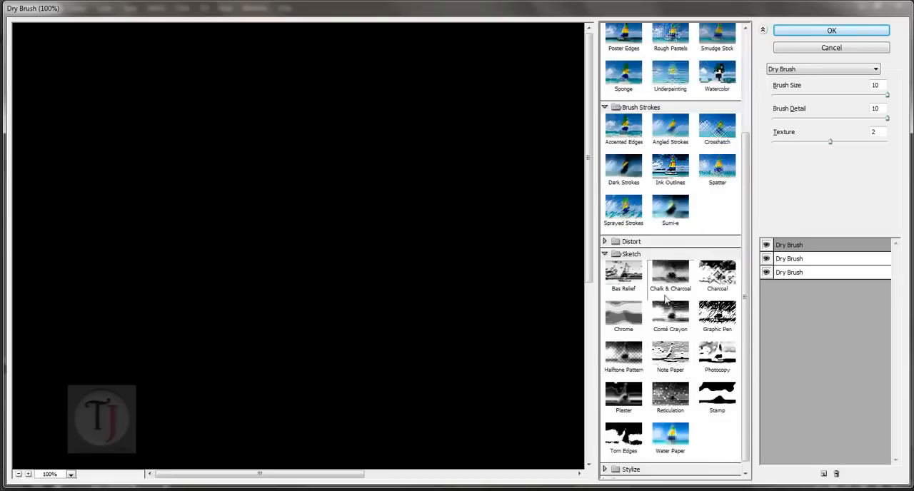
{"action": "left_click", "coordinate": [678, 282]}
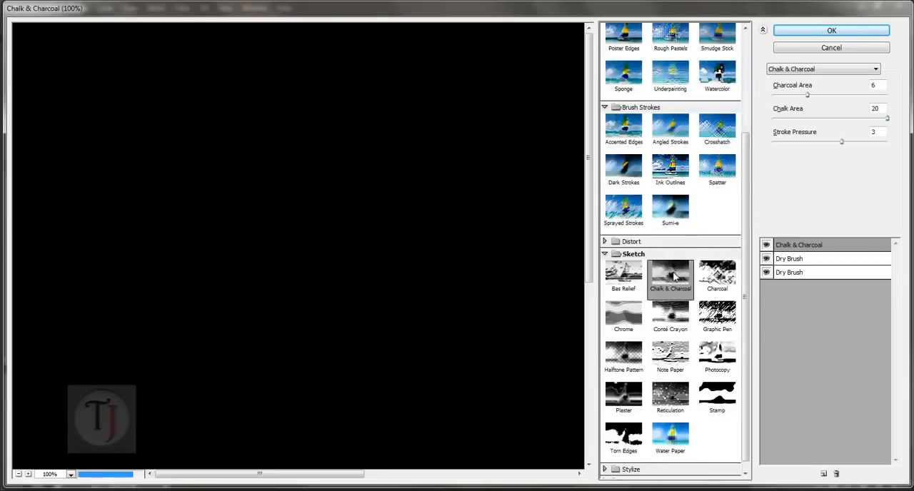
{"action": "left_click", "coordinate": [19, 474]}
{"action": "left_click", "coordinate": [18, 474]}
{"action": "left_click", "coordinate": [18, 474]}
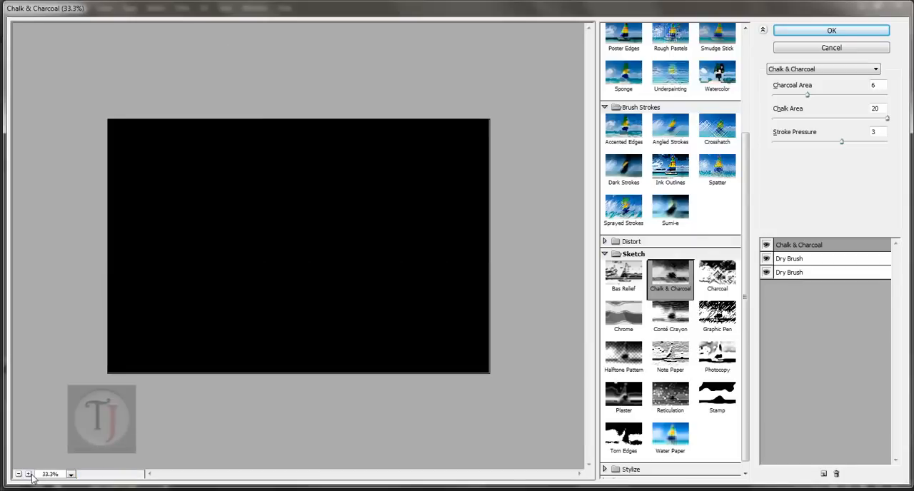
{"action": "left_click", "coordinate": [28, 474]}
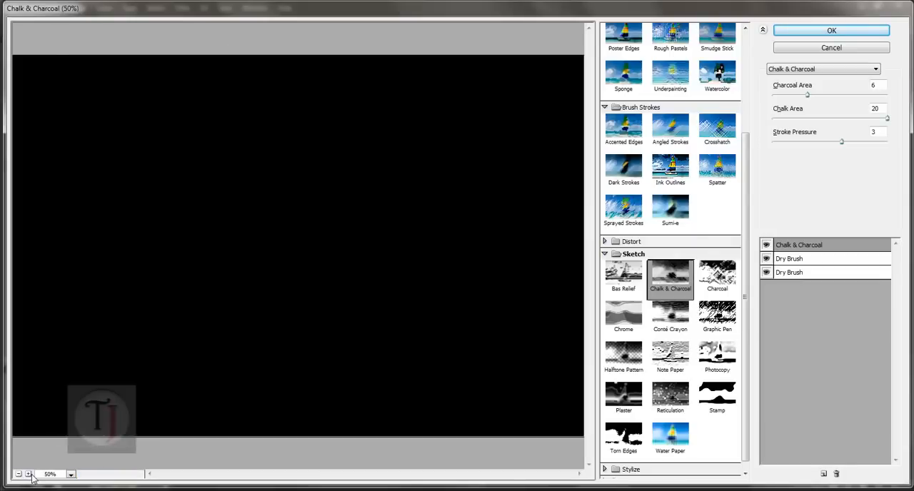
{"action": "left_click", "coordinate": [856, 120]}
{"action": "left_click", "coordinate": [830, 48]}
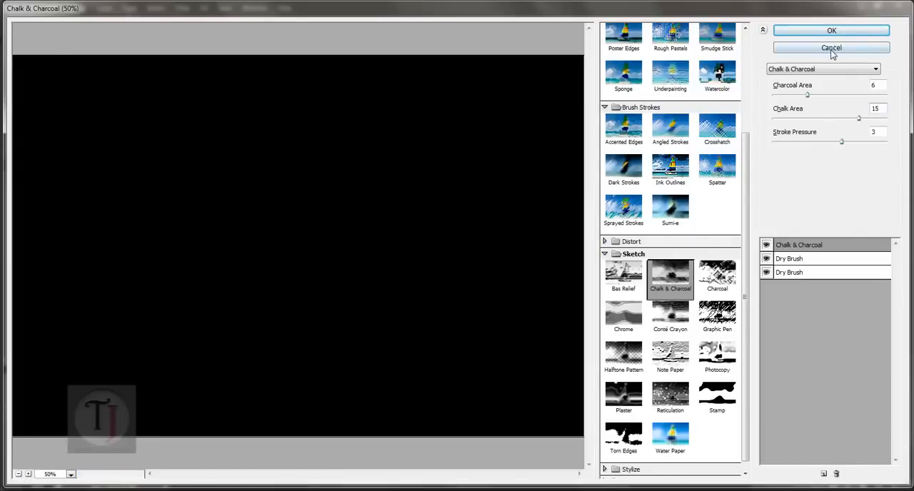
- Open the Filter Gallery for Layer 2, choose the Chalk & Charcoal sketch effect, and delete the two extra Dry Brush effects
{"action": "left_click", "coordinate": [183, 8]}
{"action": "left_click", "coordinate": [202, 52]}
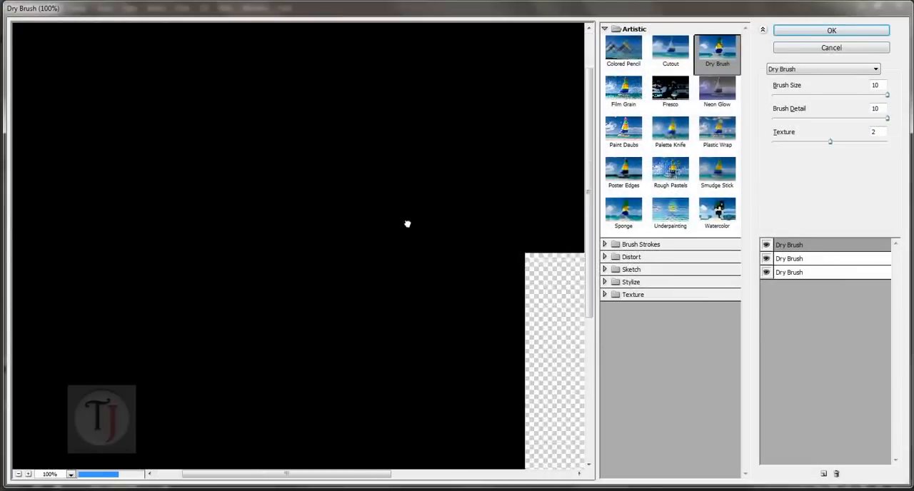
{"action": "left_click", "coordinate": [606, 270]}
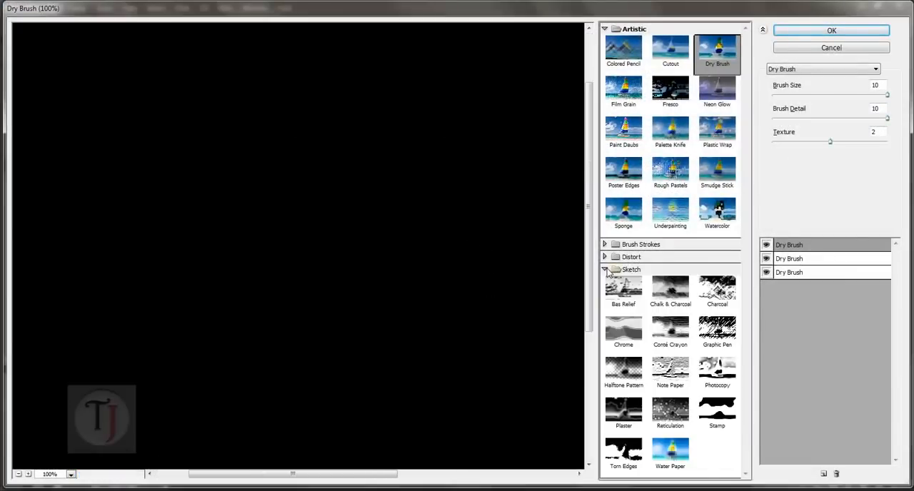
{"action": "left_click", "coordinate": [669, 293]}
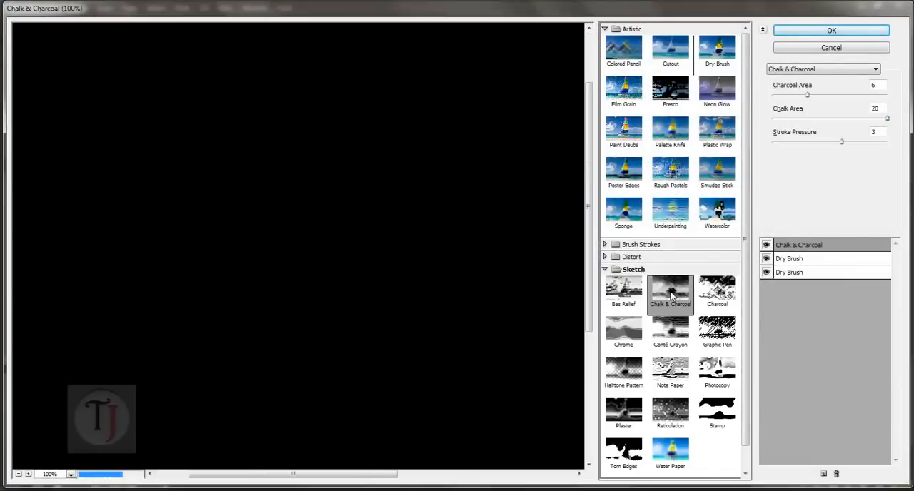
{"action": "left_click", "coordinate": [809, 262]}
{"action": "left_click", "coordinate": [836, 474]}
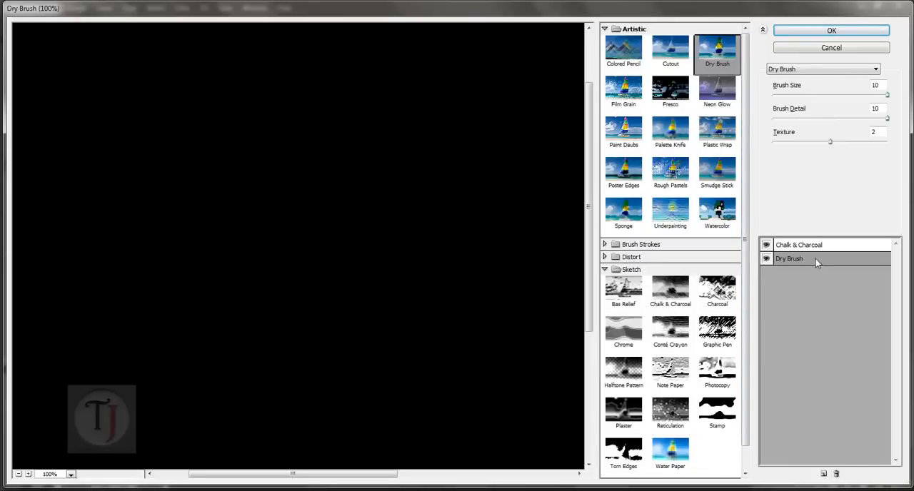
{"action": "left_click", "coordinate": [836, 474]}
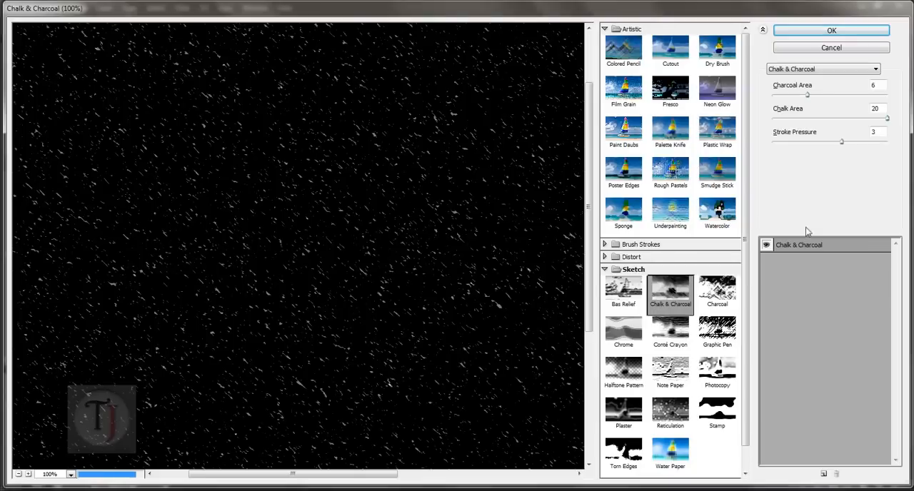
- Apply Chalk & Charcoal to Layer 2 with Charcoal Area 8, Chalk Area 18 and Stroke Pressure 3
{"action": "left_click_drag", "start_coordinate": [444, 342], "coordinate": [357, 239]}
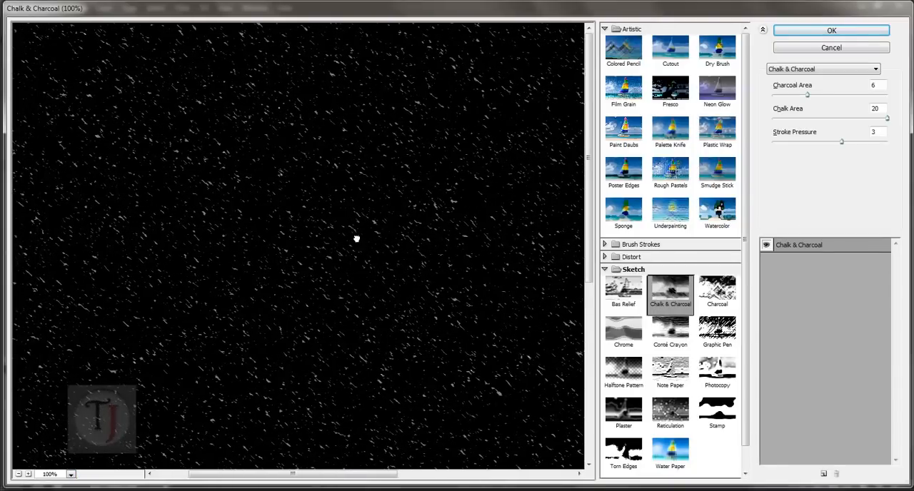
{"action": "mouse_move", "coordinate": [841, 144]}
{"action": "left_mouse_down"}
{"action": "mouse_move", "coordinate": [819, 142]}
{"action": "mouse_move", "coordinate": [836, 145]}
{"action": "left_mouse_up"}
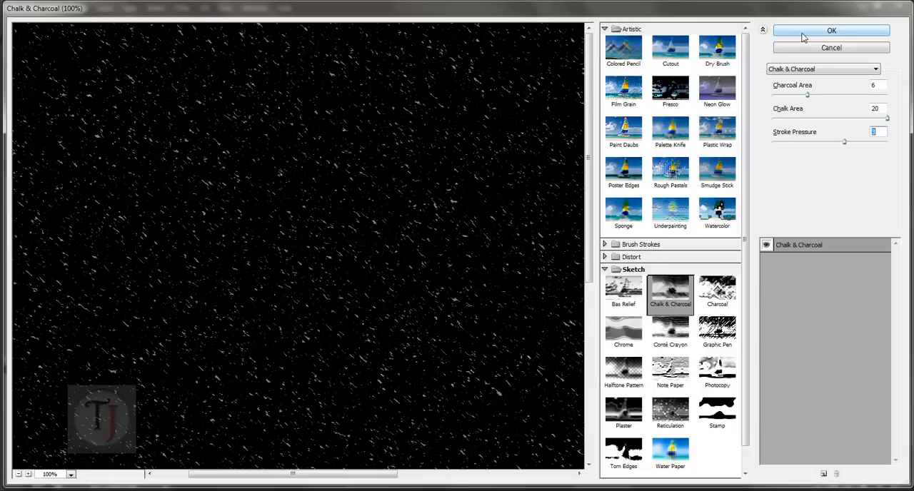
{"action": "left_click", "coordinate": [866, 120]}
{"action": "left_click_drag", "start_coordinate": [865, 120], "coordinate": [873, 120]}
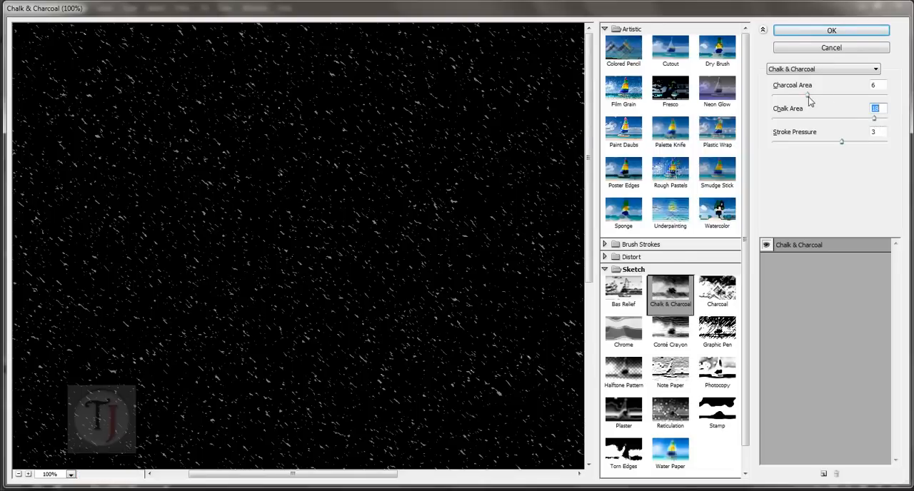
{"action": "left_click_drag", "start_coordinate": [807, 96], "coordinate": [820, 97]}
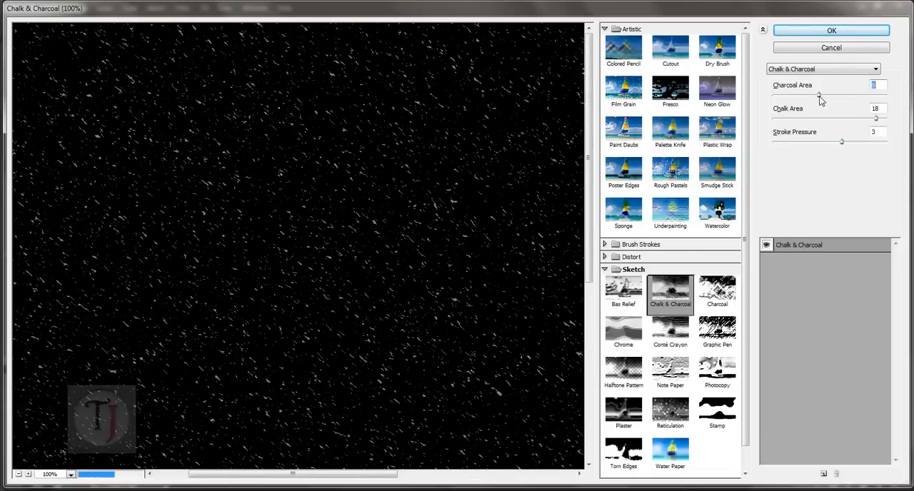
{"action": "left_click", "coordinate": [818, 31]}
- Set the blend mode of Layer 2 to Screen
{"action": "scroll", "coordinate": [447, 305], "scroll_direction": "up", "scroll_amount": 2}
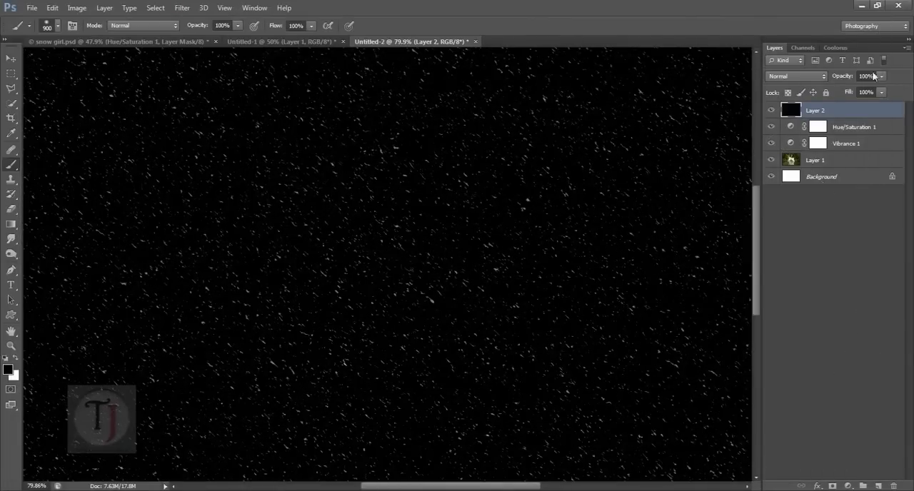
{"action": "left_click", "coordinate": [809, 76]}
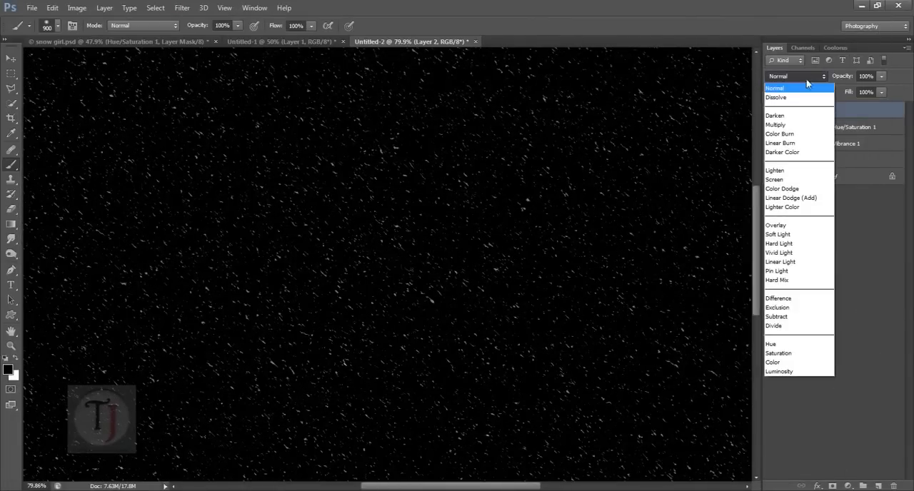
{"action": "left_click", "coordinate": [792, 184]}
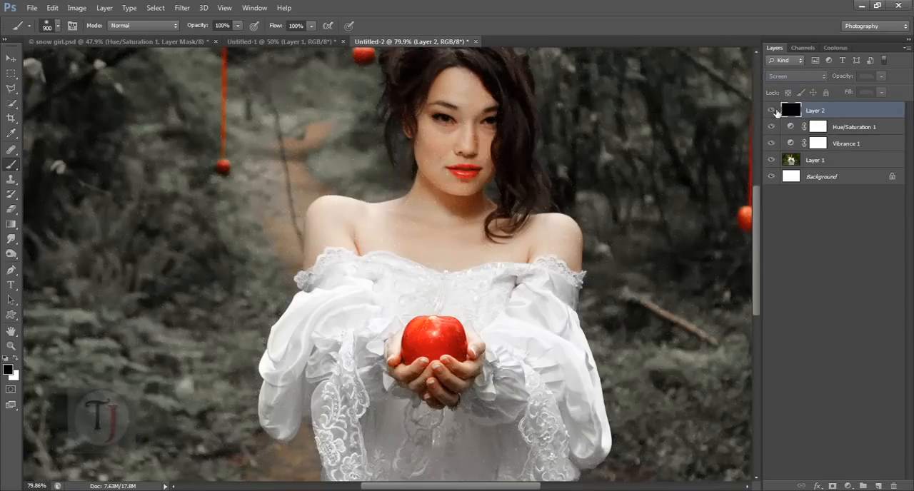
- Apply Motion Blur to Layer 2 with an angle of -47° and a distance of 8 pixels
{"action": "left_click", "coordinate": [182, 8]}
{"action": "mouse_move", "coordinate": [208, 131]}
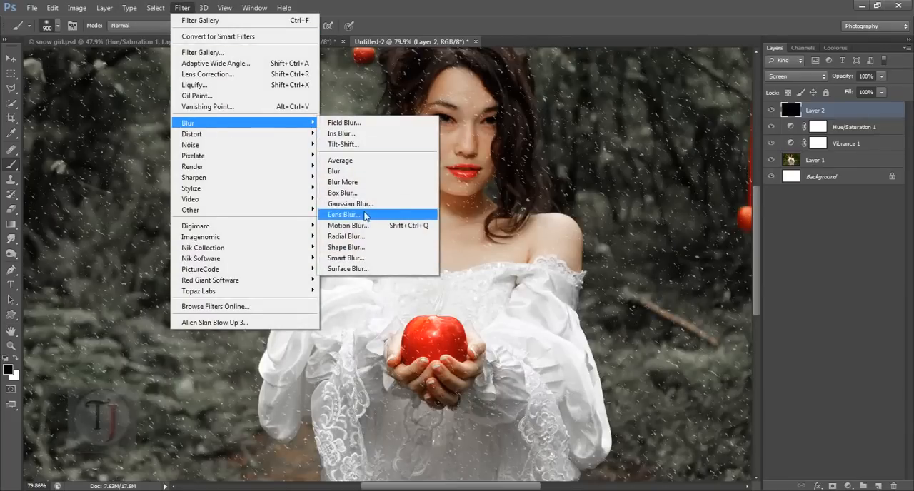
{"action": "left_click", "coordinate": [368, 226]}
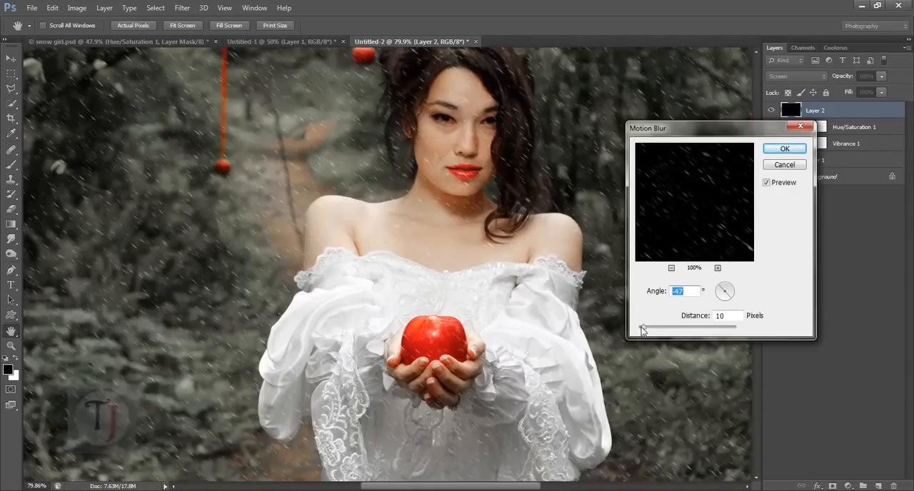
{"action": "mouse_move", "coordinate": [642, 329]}
{"action": "left_mouse_down"}
{"action": "mouse_move", "coordinate": [657, 332]}
{"action": "mouse_move", "coordinate": [642, 332]}
{"action": "left_mouse_up"}
{"action": "type", "text": "8"}
{"action": "left_click", "coordinate": [766, 183]}
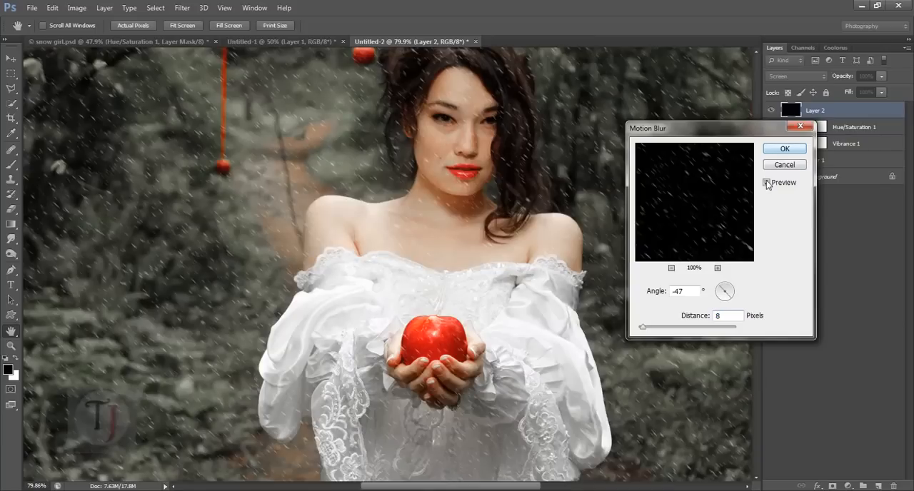
{"action": "left_click", "coordinate": [784, 149]}
- Add a layer mask to Layer 2 and paint the snow off the woman's face and shoulders with a 100 px black brush
{"action": "key", "text": "b"}
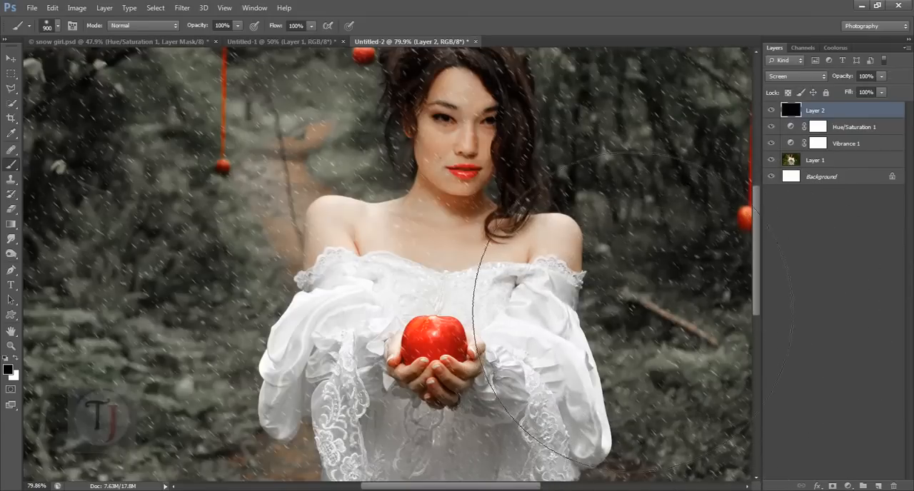
{"action": "left_click", "coordinate": [832, 486]}
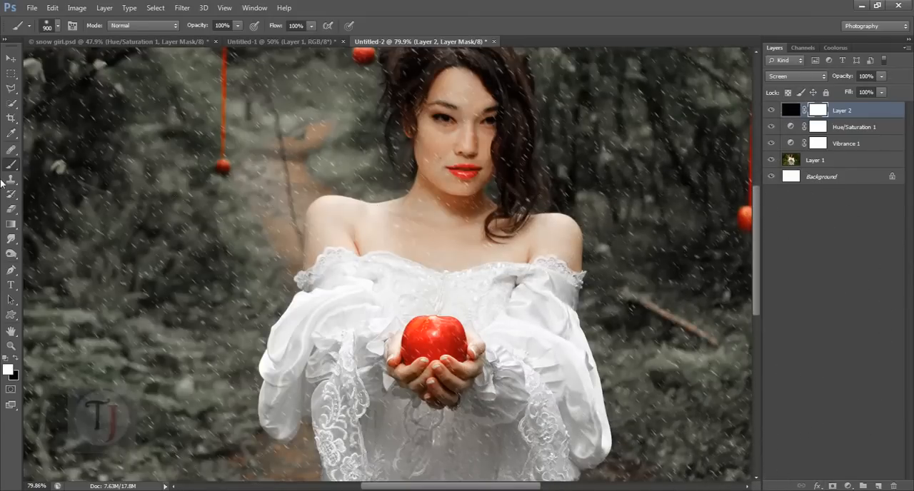
{"action": "key", "text": "x"}
{"action": "left_click", "coordinate": [16, 360]}
{"action": "key", "text": "bracketleft"}
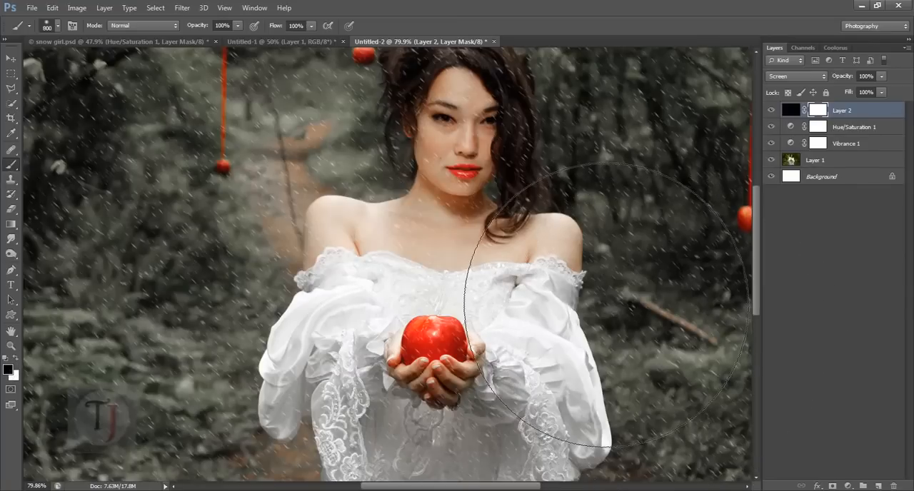
{"action": "key", "text": "bracketleft"}
{"action": "key", "text": "bracketleft"}
{"action": "key", "text": "bracketleft"}
{"action": "key", "text": "bracketleft"}
{"action": "key", "text": "bracketleft"}
{"action": "key", "text": "bracketleft"}
{"action": "key", "text": "bracketleft"}
{"action": "key", "text": "bracketleft"}
{"action": "key", "text": "bracketleft"}
{"action": "key", "text": "bracketleft"}
{"action": "key", "text": "bracketleft"}
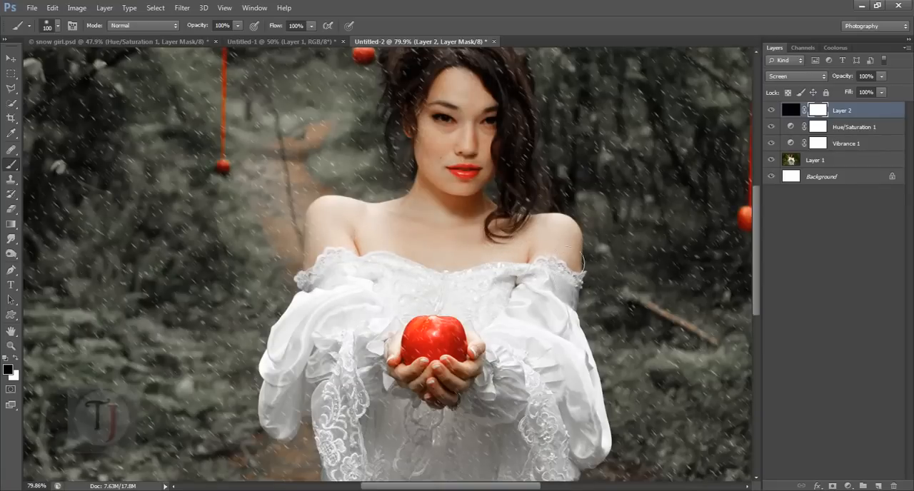
{"action": "left_click", "coordinate": [559, 240]}
- Add a new black-filled layer above Layer 2 and apply Add Noise at 296.50%, Gaussian and Monochromatic
{"action": "left_click", "coordinate": [879, 486]}
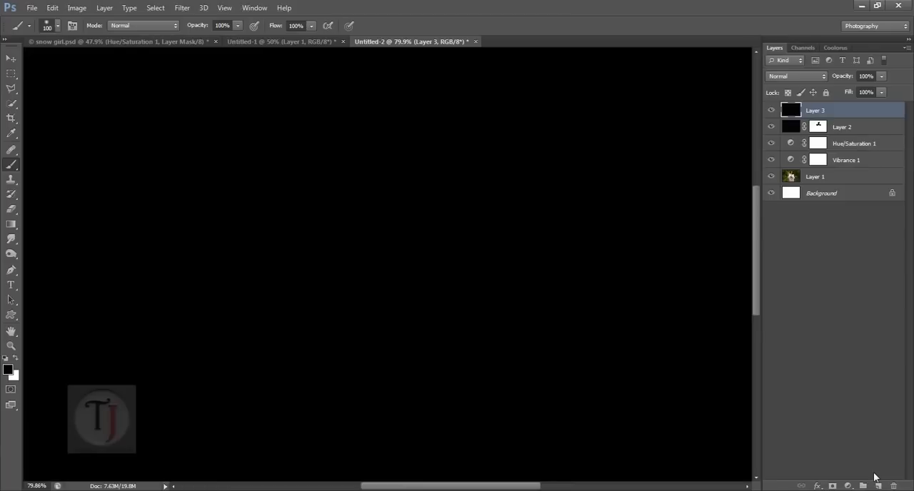
{"action": "left_click", "coordinate": [180, 7]}
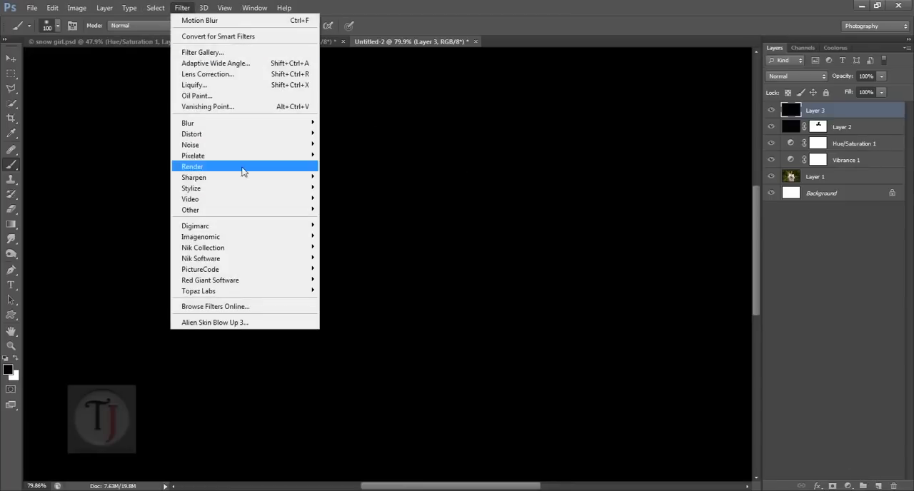
{"action": "mouse_move", "coordinate": [240, 144]}
{"action": "left_click", "coordinate": [349, 147]}
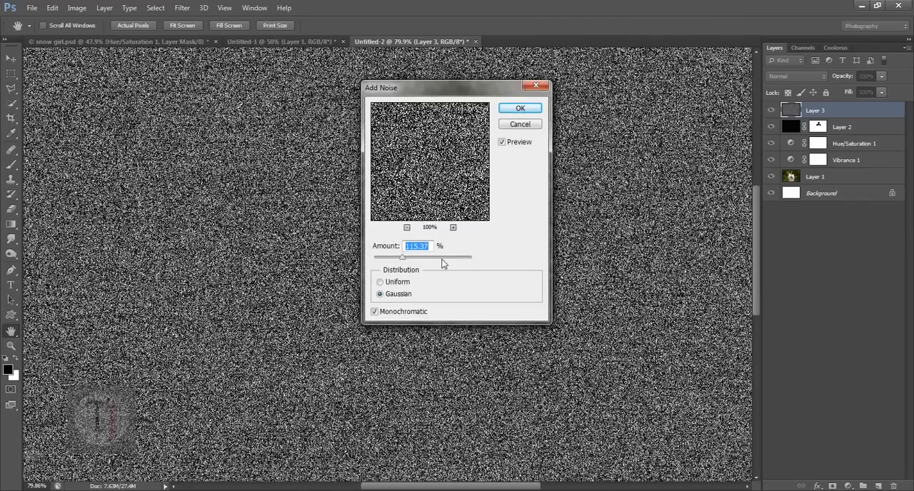
{"action": "left_click_drag", "start_coordinate": [441, 262], "coordinate": [442, 261]}
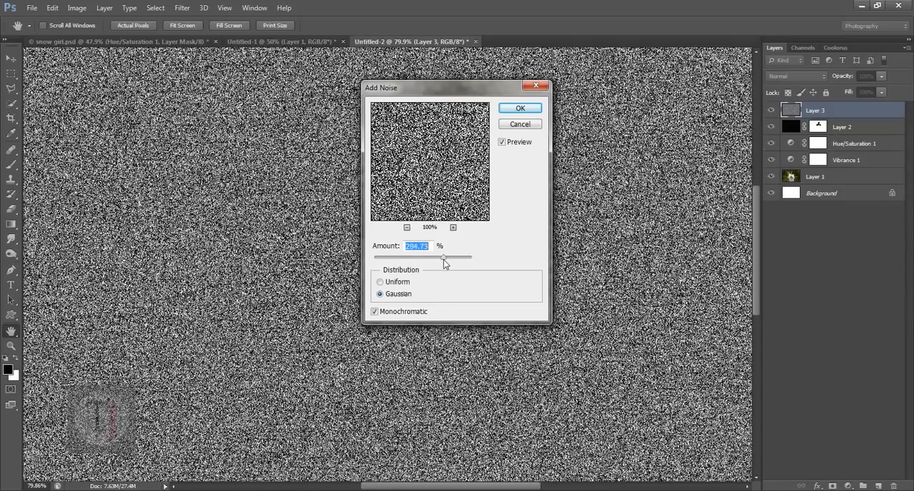
{"action": "left_click", "coordinate": [521, 108]}
- Add the Dry Brush effect to Layer 3 in the Filter Gallery with Brush Size 10, Brush Detail 10 and Texture 2
{"action": "left_click", "coordinate": [182, 7]}
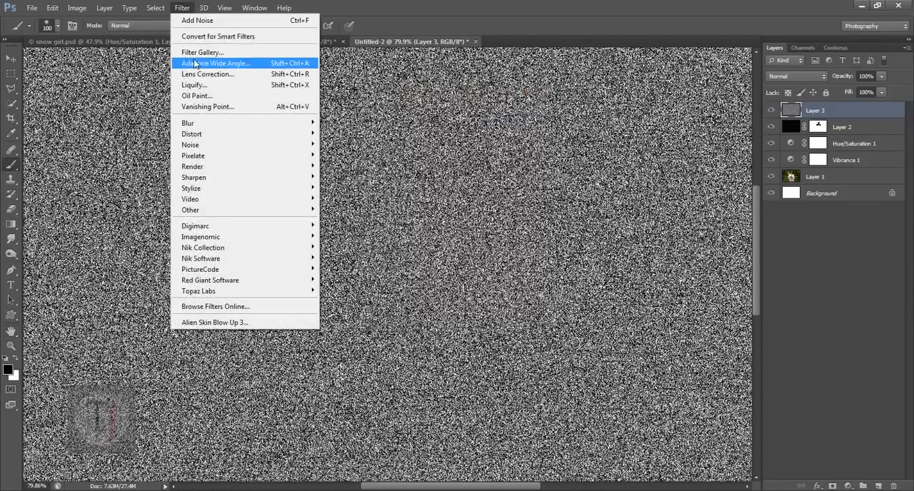
{"action": "left_click", "coordinate": [201, 52]}
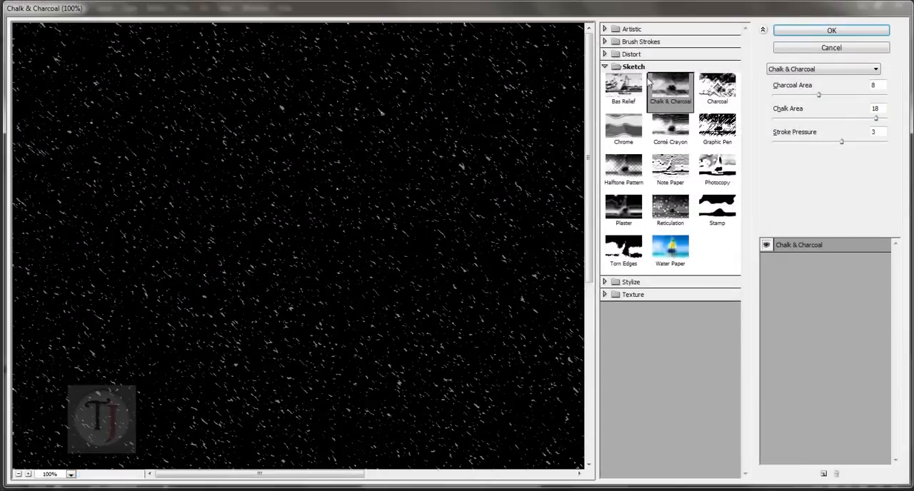
{"action": "left_click", "coordinate": [612, 67]}
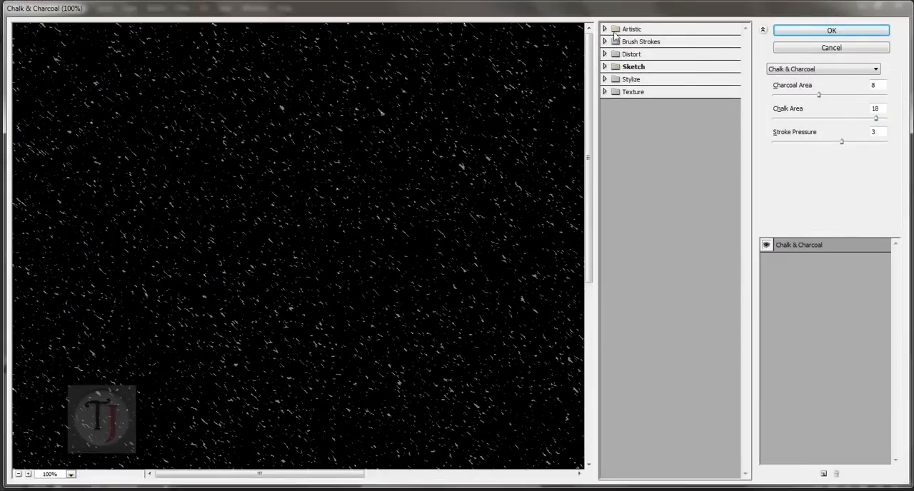
{"action": "left_click", "coordinate": [605, 29]}
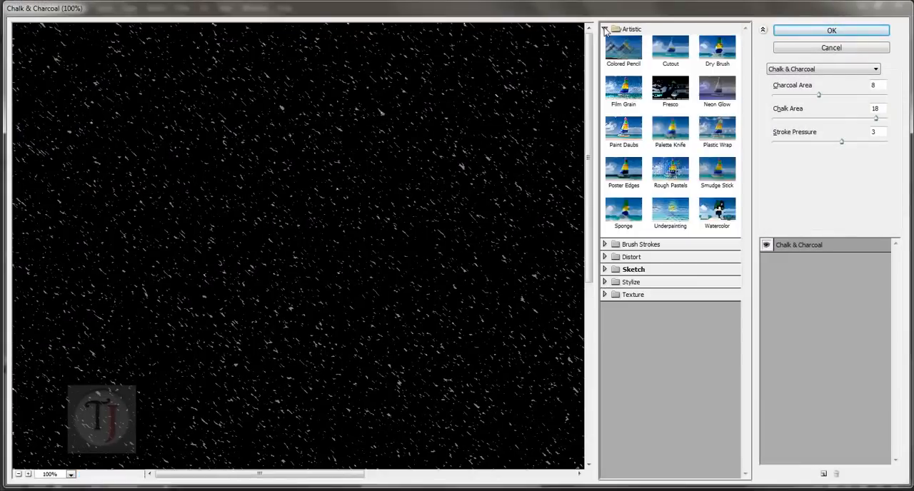
{"action": "left_click", "coordinate": [683, 49]}
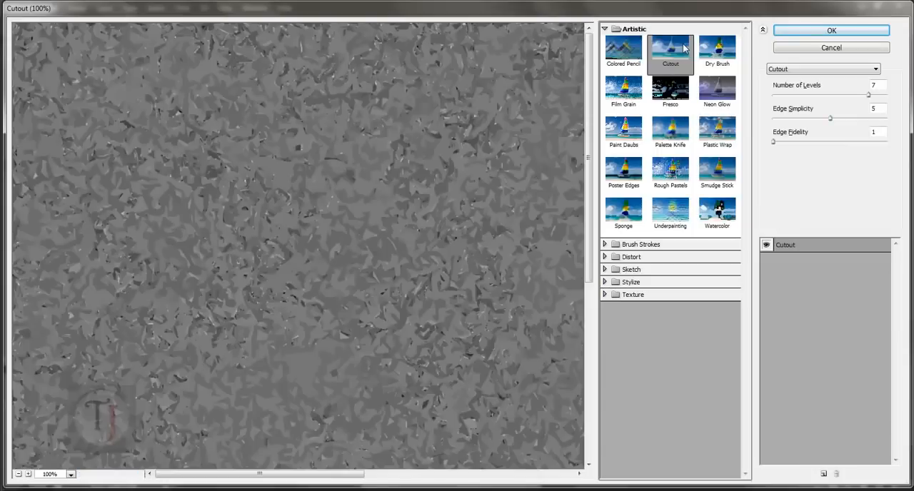
{"action": "left_click", "coordinate": [732, 65]}
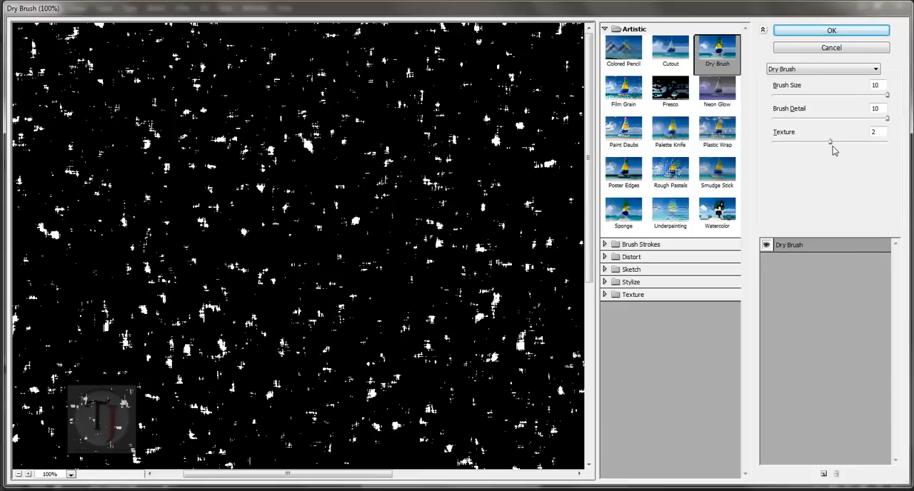
{"action": "left_click_drag", "start_coordinate": [801, 145], "coordinate": [834, 151]}
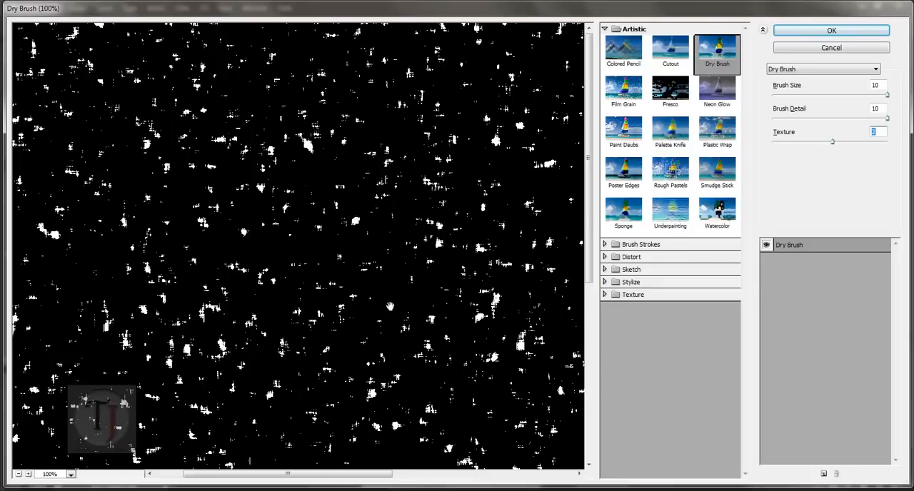
{"action": "left_click_drag", "start_coordinate": [458, 291], "coordinate": [429, 264]}
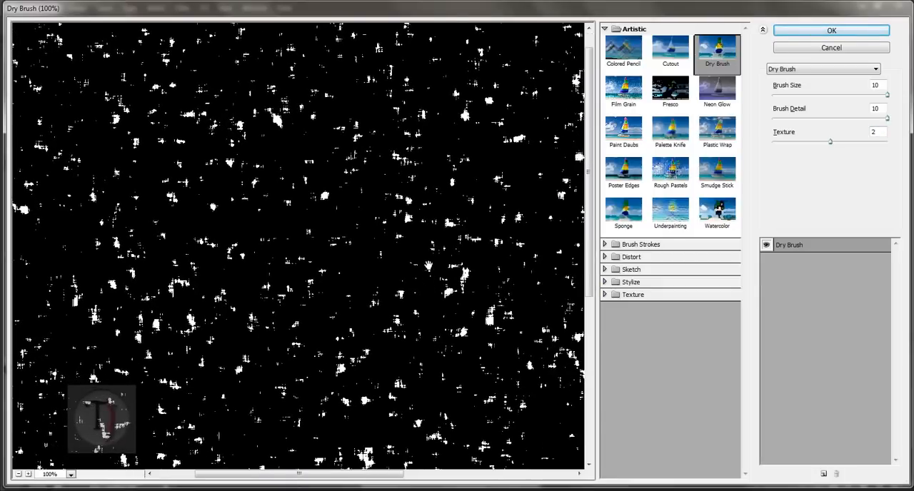
- Stack two more Dry Brush effect layers in the Filter Gallery to thin out the flakes and apply all three
{"action": "left_click", "coordinate": [807, 249]}
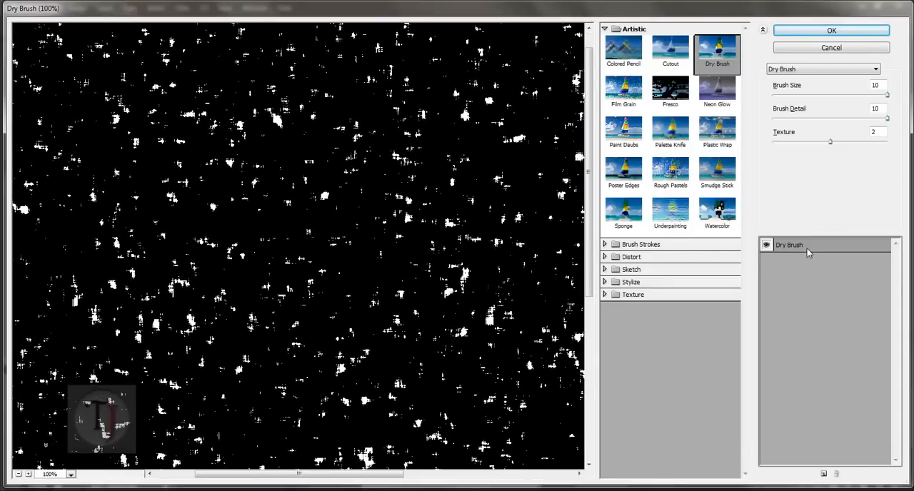
{"action": "left_click", "coordinate": [823, 474]}
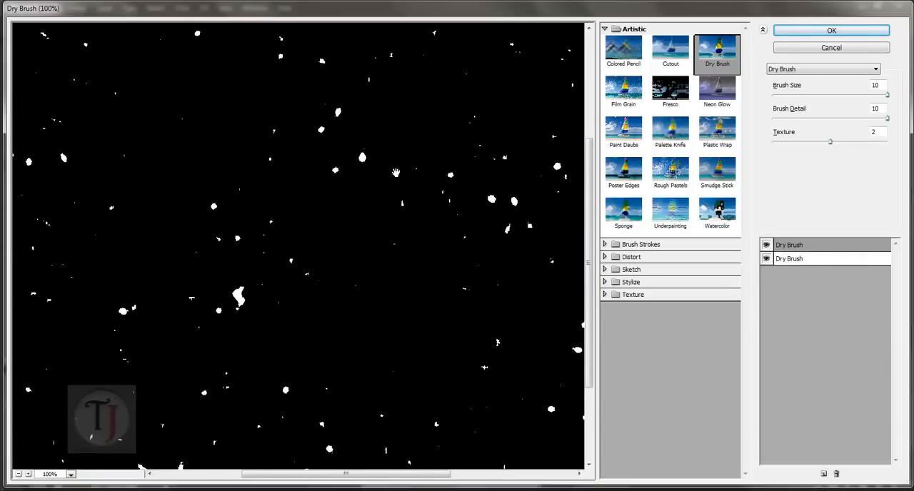
{"action": "left_click_drag", "start_coordinate": [395, 172], "coordinate": [414, 222]}
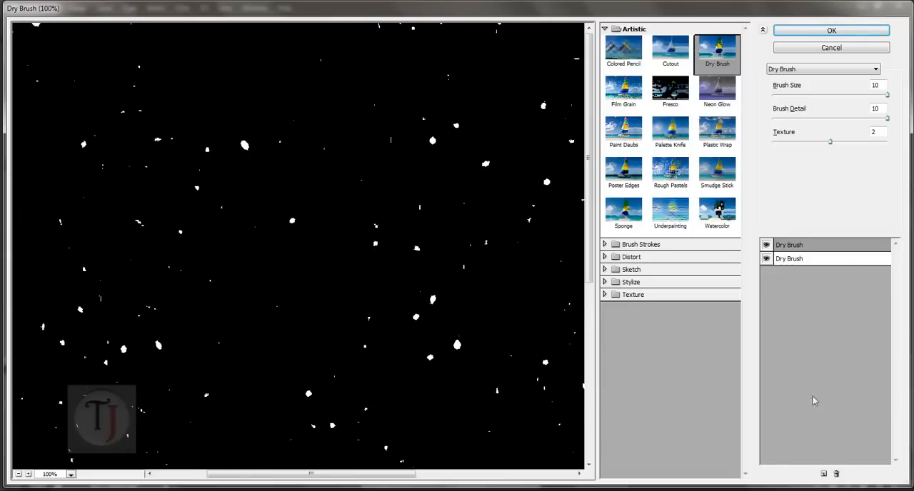
{"action": "left_click", "coordinate": [823, 474]}
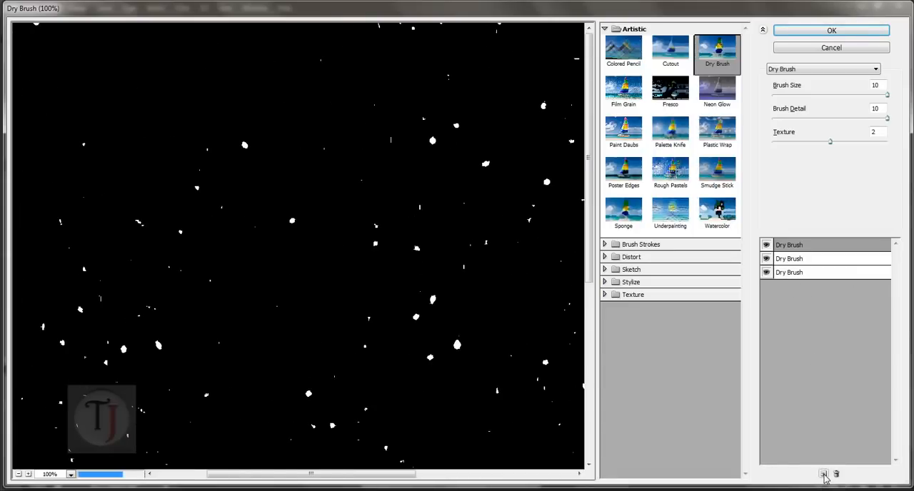
{"action": "left_click_drag", "start_coordinate": [390, 322], "coordinate": [337, 113]}
{"action": "left_click_drag", "start_coordinate": [349, 327], "coordinate": [359, 264]}
{"action": "left_click_drag", "start_coordinate": [515, 151], "coordinate": [457, 221]}
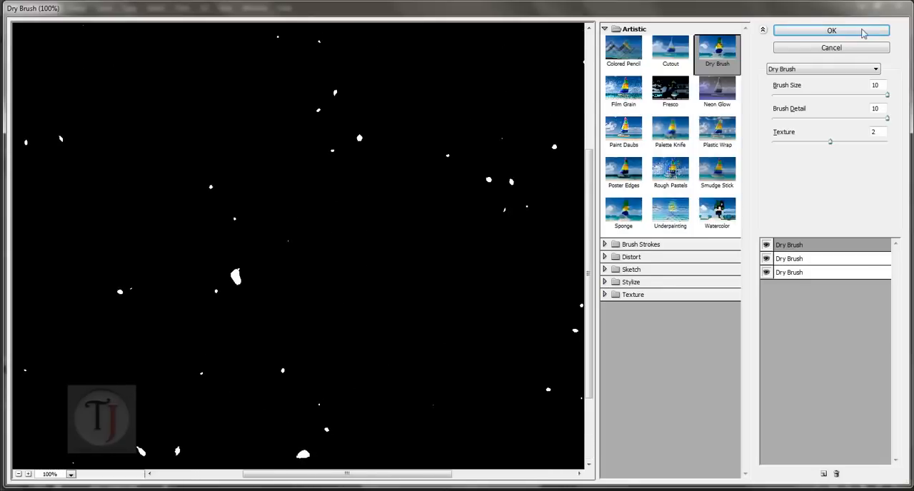
{"action": "left_click", "coordinate": [802, 34]}
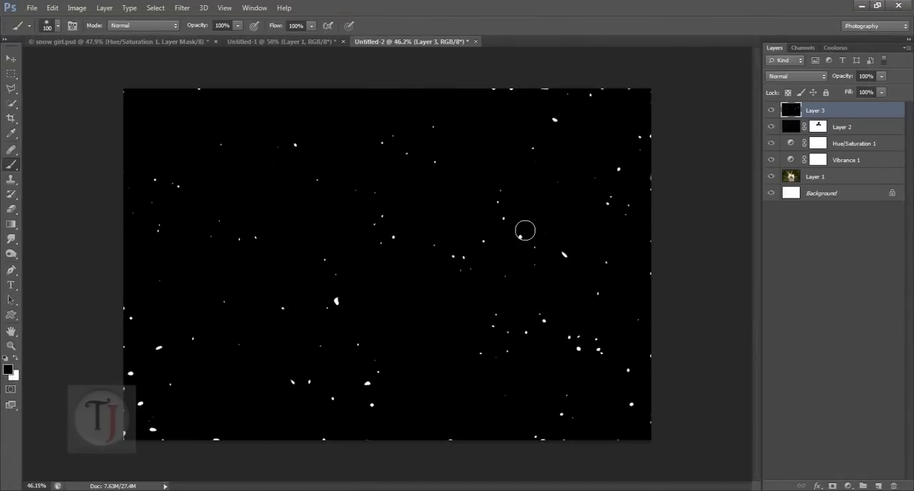
- Set the blend mode of Layer 3 to Screen
{"action": "left_click", "coordinate": [796, 76]}
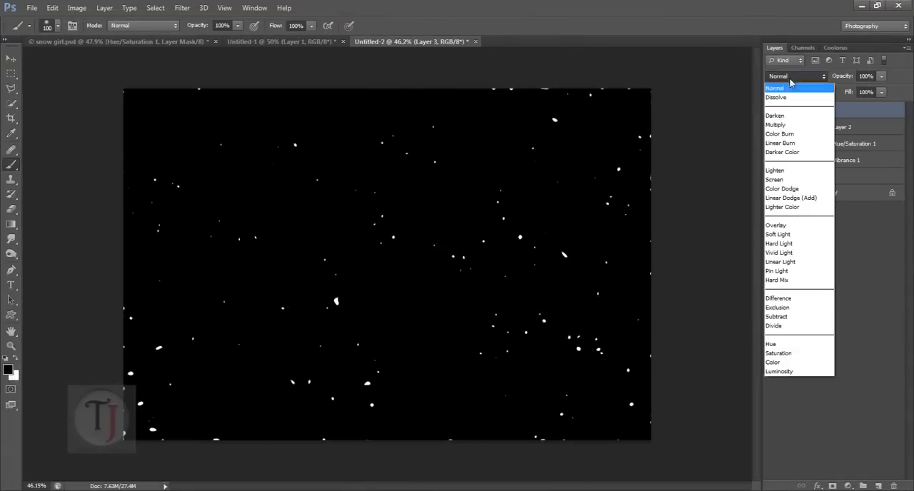
{"action": "left_click", "coordinate": [784, 184]}
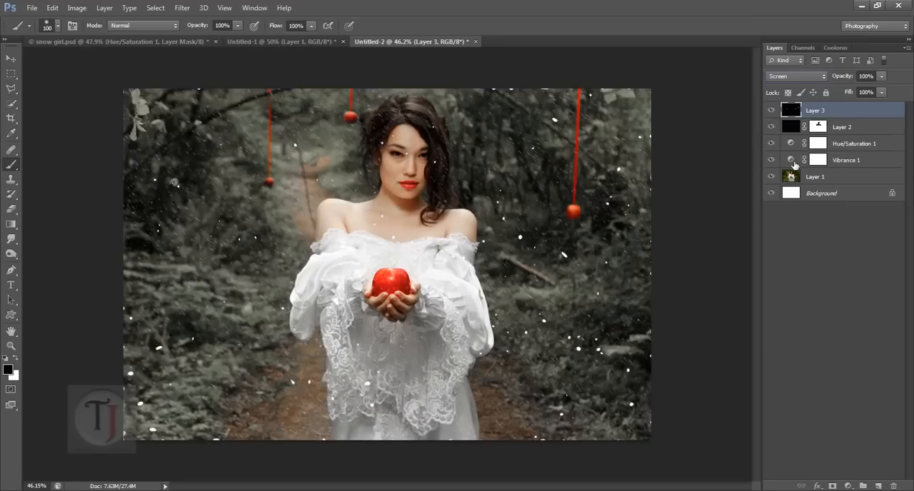
- Add a layer mask to Layer 3 and paint the snow off the woman's face and chest with a 100 px black brush
{"action": "left_click", "coordinate": [832, 485]}
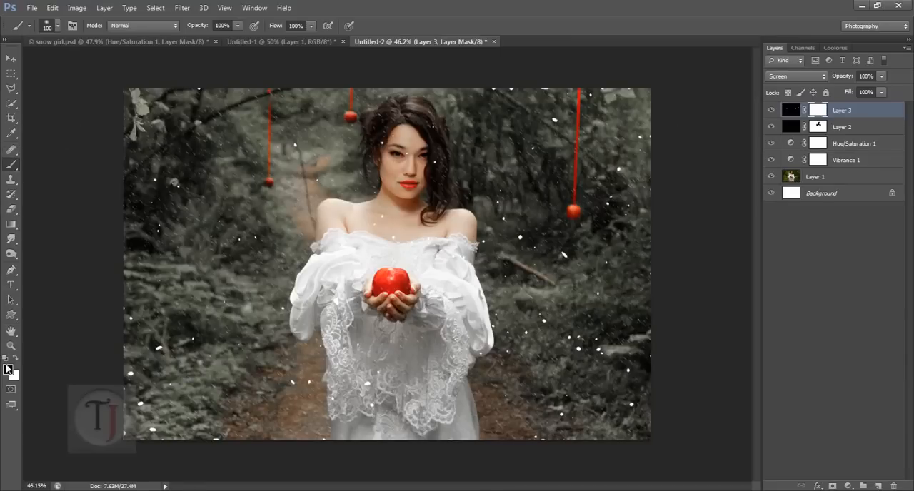
{"action": "scroll", "coordinate": [408, 176], "scroll_direction": "up", "scroll_amount": 3}
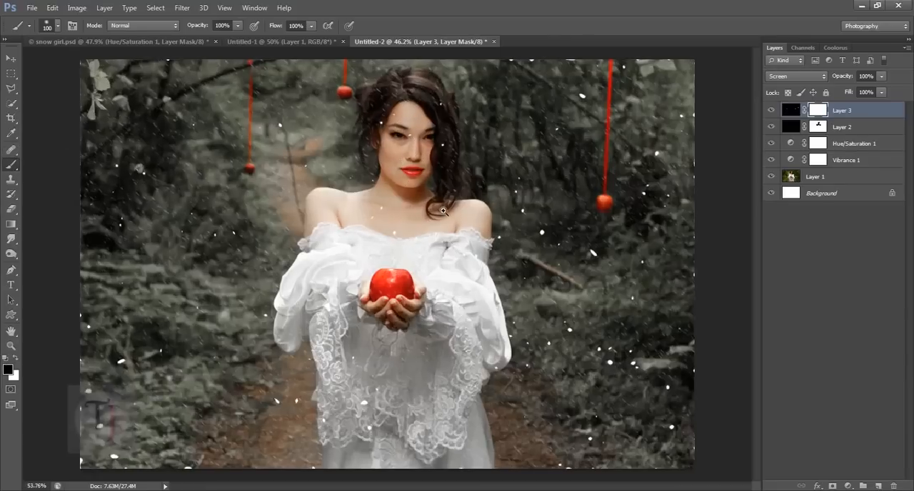
{"action": "mouse_move", "coordinate": [409, 198]}
{"action": "left_mouse_down"}
{"action": "mouse_move", "coordinate": [406, 158]}
{"action": "mouse_move", "coordinate": [392, 173]}
{"action": "mouse_move", "coordinate": [407, 217]}
{"action": "mouse_move", "coordinate": [399, 223]}
{"action": "mouse_move", "coordinate": [398, 180]}
{"action": "left_mouse_up"}
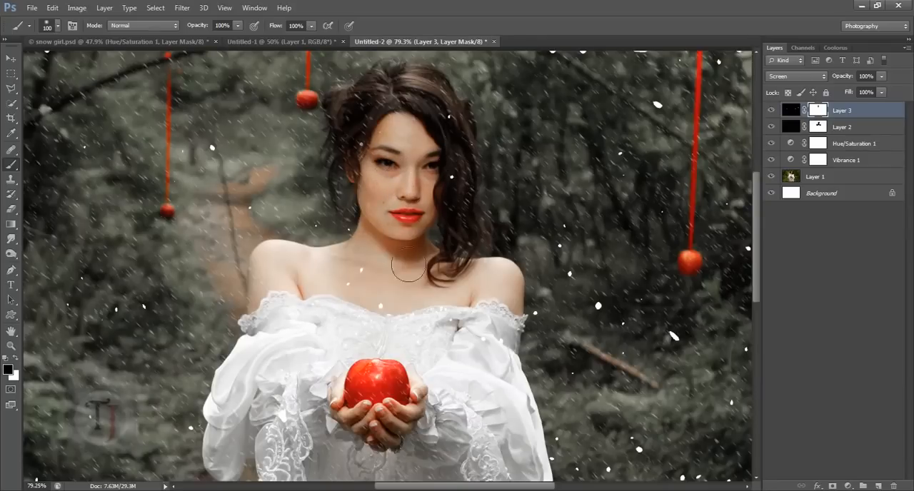
{"action": "mouse_move", "coordinate": [370, 295]}
{"action": "left_mouse_down"}
{"action": "mouse_move", "coordinate": [374, 287]}
{"action": "mouse_move", "coordinate": [390, 326]}
{"action": "left_mouse_up"}
{"action": "scroll", "coordinate": [384, 193], "scroll_direction": "down", "scroll_amount": 3}
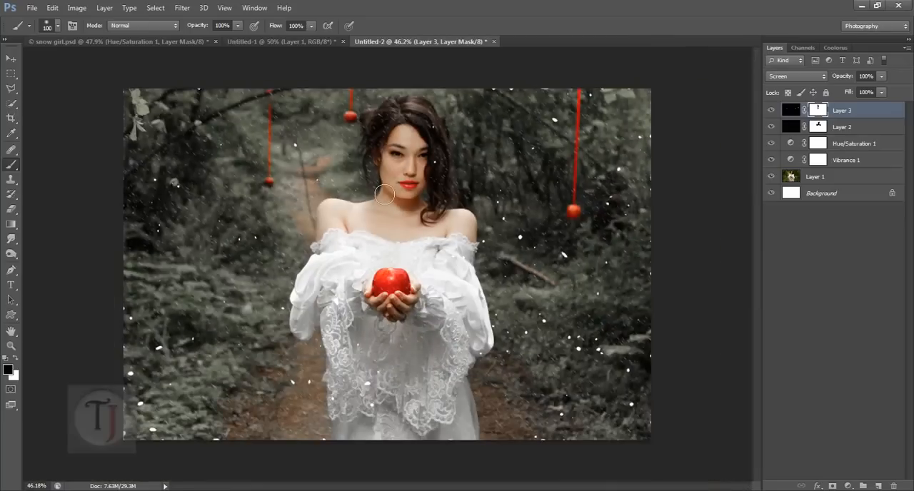
- Duplicate Layer 3 twice and merge both copies down into Layer 3, keeping its layer mask
{"action": "scroll", "coordinate": [384, 193], "scroll_direction": "up", "scroll_amount": 1}
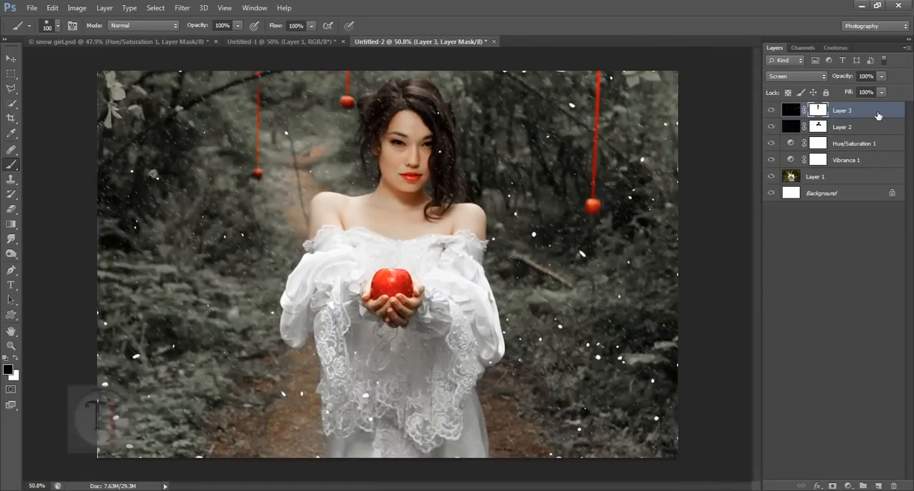
{"action": "key", "text": "ctrl+j"}
{"action": "key", "text": "ctrl+j"}
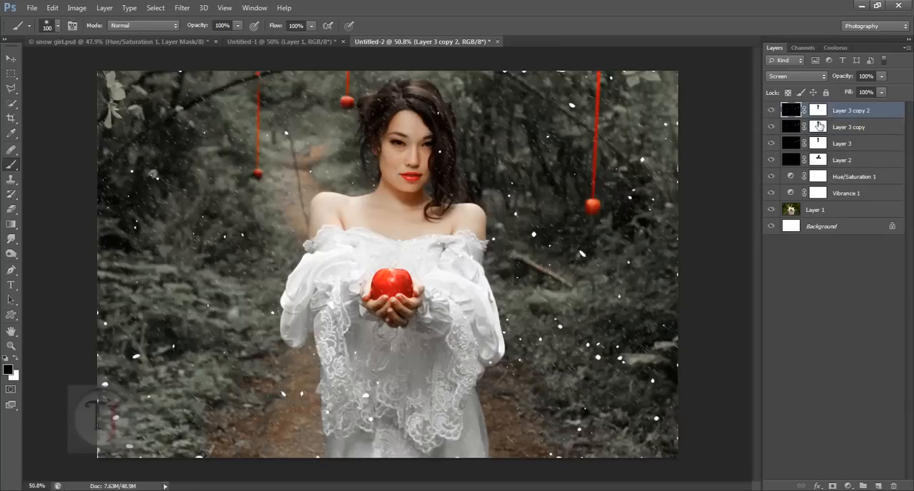
{"action": "key", "text": "ctrl+e"}
{"action": "key", "text": "ctrl+e"}
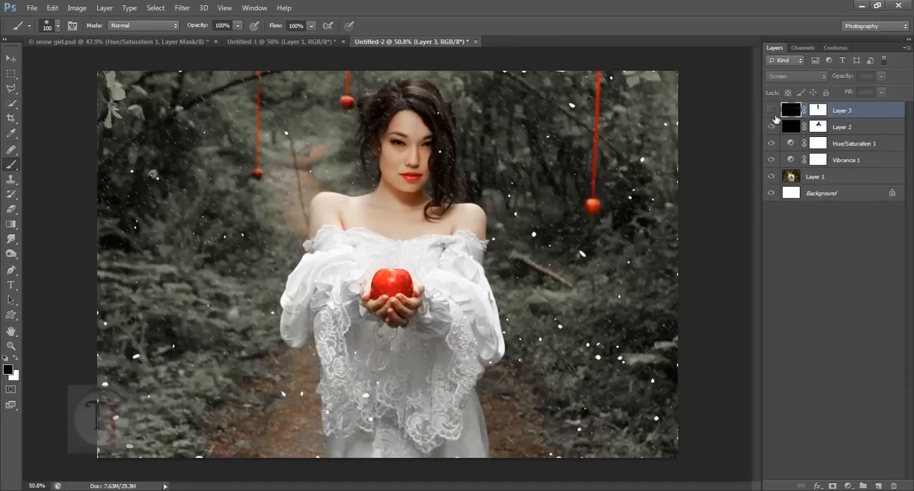
- Apply Gaussian Blur with a radius of 2.3 pixels to Layer 3, comparing the result with the preview off and on
{"action": "left_click", "coordinate": [182, 8]}
{"action": "mouse_move", "coordinate": [214, 124]}
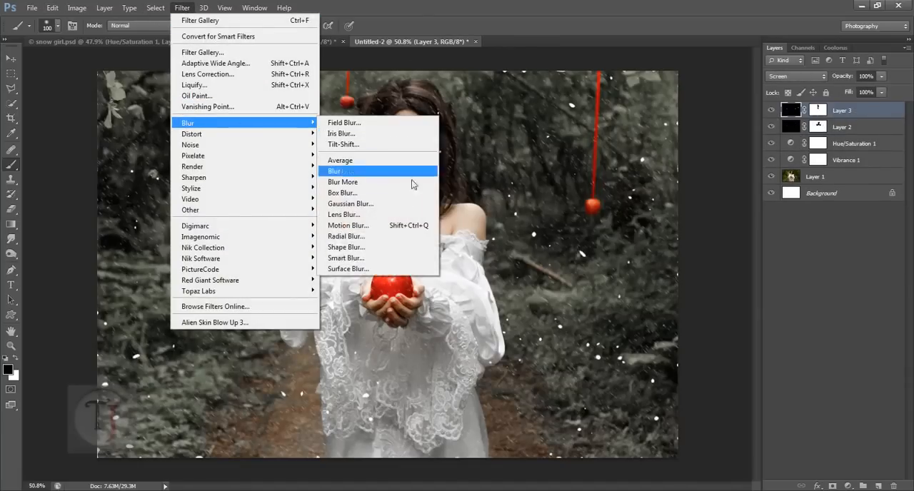
{"action": "left_click", "coordinate": [401, 204]}
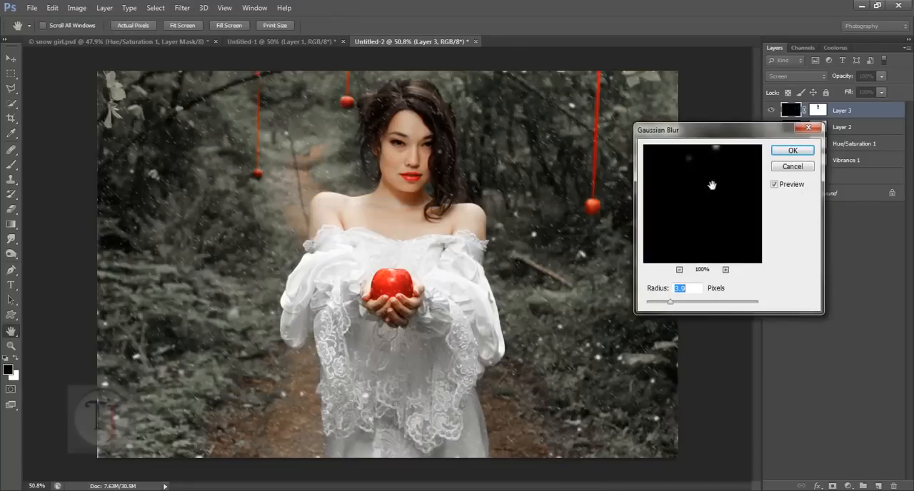
{"action": "left_click_drag", "start_coordinate": [717, 186], "coordinate": [706, 252]}
{"action": "left_click_drag", "start_coordinate": [678, 191], "coordinate": [715, 264]}
{"action": "left_click_drag", "start_coordinate": [667, 228], "coordinate": [645, 290]}
{"action": "left_click_drag", "start_coordinate": [701, 232], "coordinate": [724, 189]}
{"action": "left_click_drag", "start_coordinate": [670, 302], "coordinate": [660, 305]}
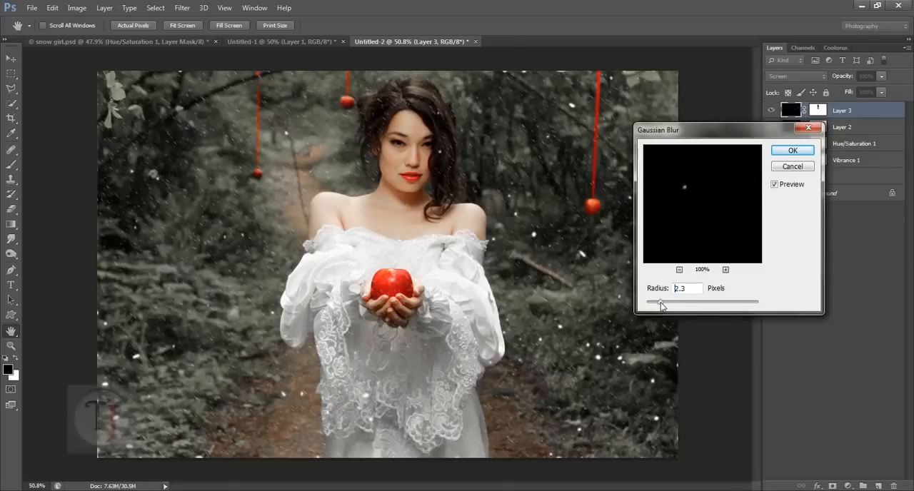
{"action": "left_click", "coordinate": [538, 237]}
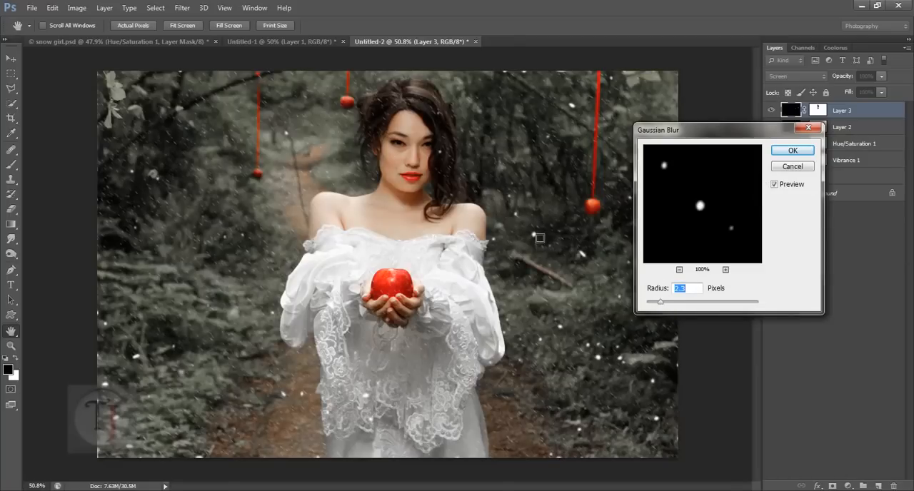
{"action": "left_click", "coordinate": [775, 185]}
{"action": "left_click", "coordinate": [775, 185]}
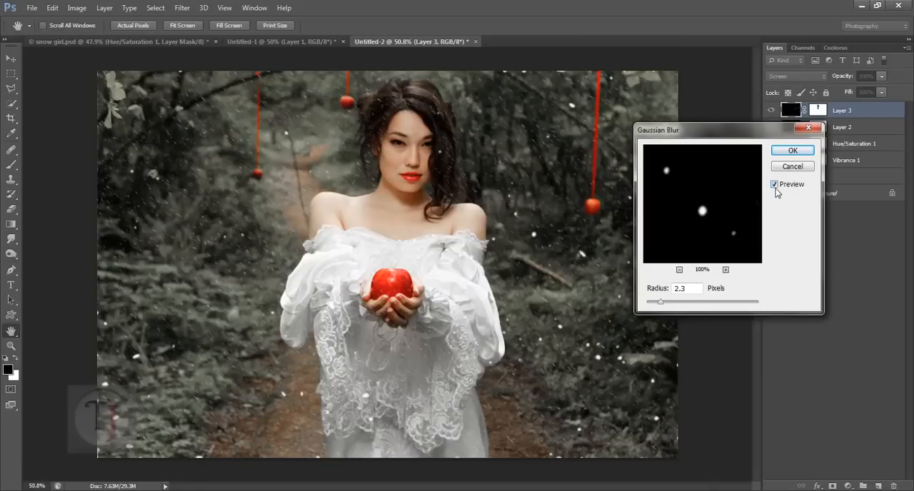
{"action": "left_click", "coordinate": [788, 152]}
{"action": "scroll", "coordinate": [388, 264], "scroll_direction": "up", "scroll_amount": 1}
{"action": "scroll", "coordinate": [388, 264], "scroll_direction": "down", "scroll_amount": 2}
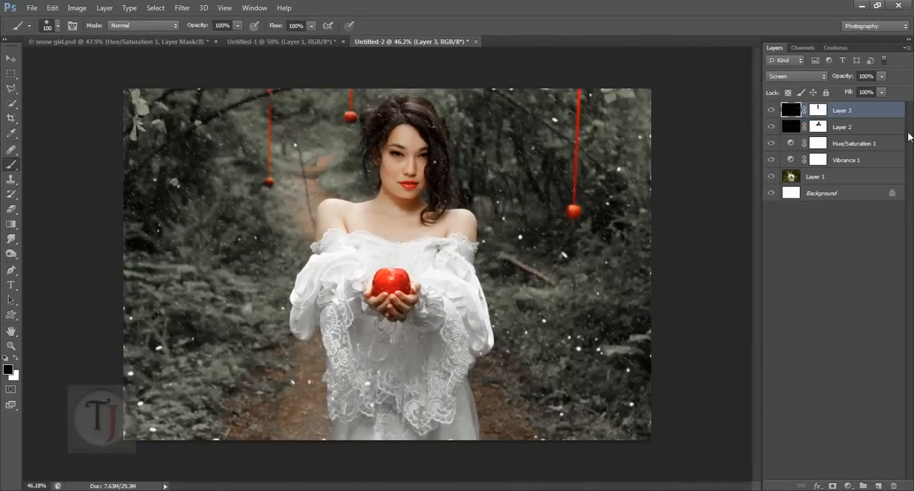
- Duplicate Layer 3 and delete the layer mask from the copy
{"action": "key", "text": "ctrl+j"}
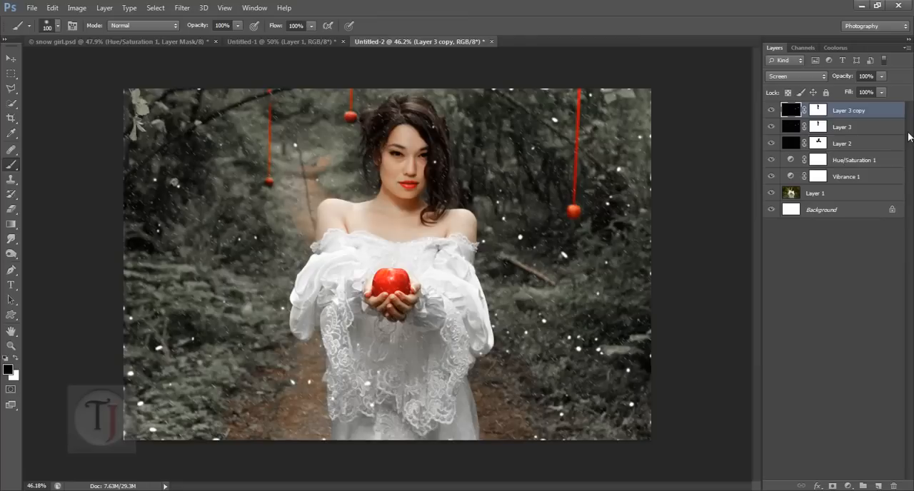
{"action": "left_click", "coordinate": [819, 111]}
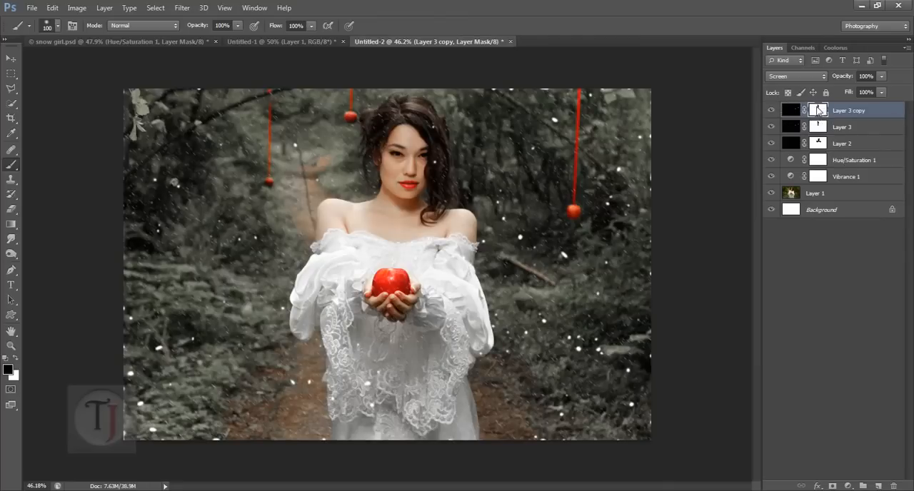
{"action": "right_click", "coordinate": [819, 110]}
{"action": "left_click", "coordinate": [808, 128]}
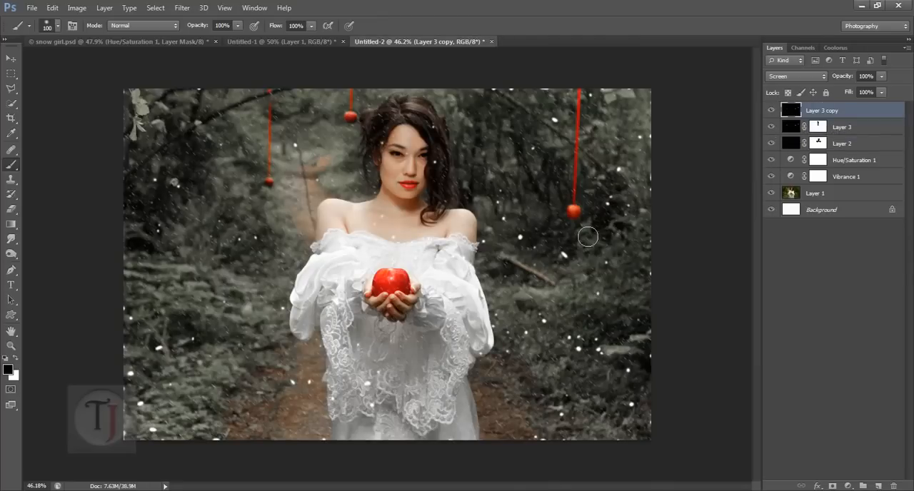
- Scale Layer 3 copy up to about 192% and move it to about X 622 px, Y 396.5 px for larger flakes
{"action": "key", "text": "ctrl+t"}
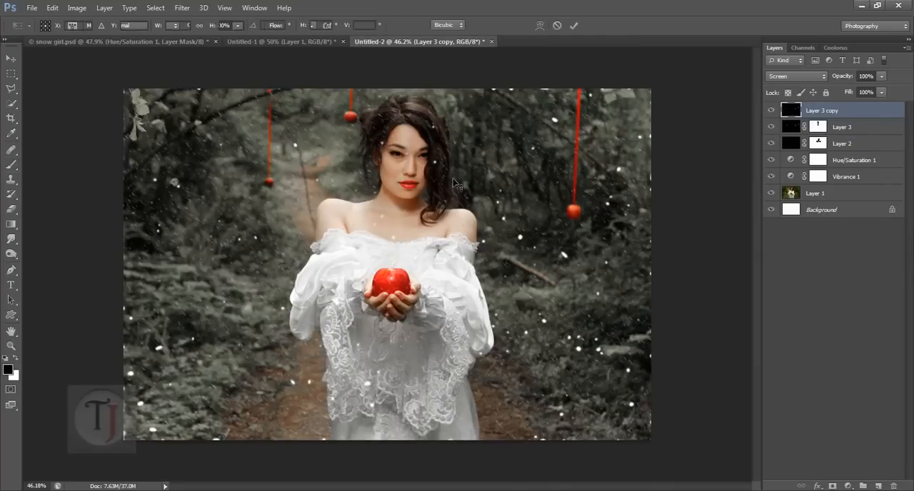
{"action": "scroll", "coordinate": [499, 190], "scroll_direction": "down", "scroll_amount": 2}
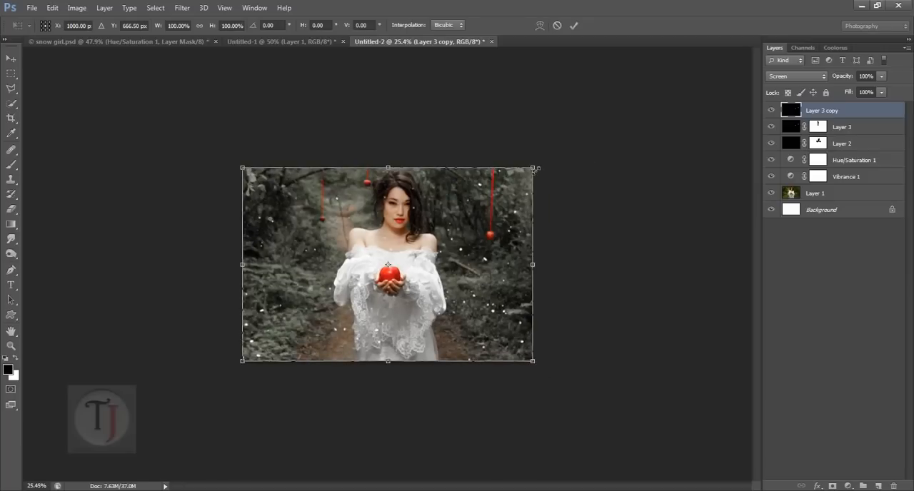
{"action": "left_click_drag", "start_coordinate": [535, 169], "coordinate": [693, 114]}
{"action": "scroll", "coordinate": [382, 233], "scroll_direction": "up", "scroll_amount": 2}
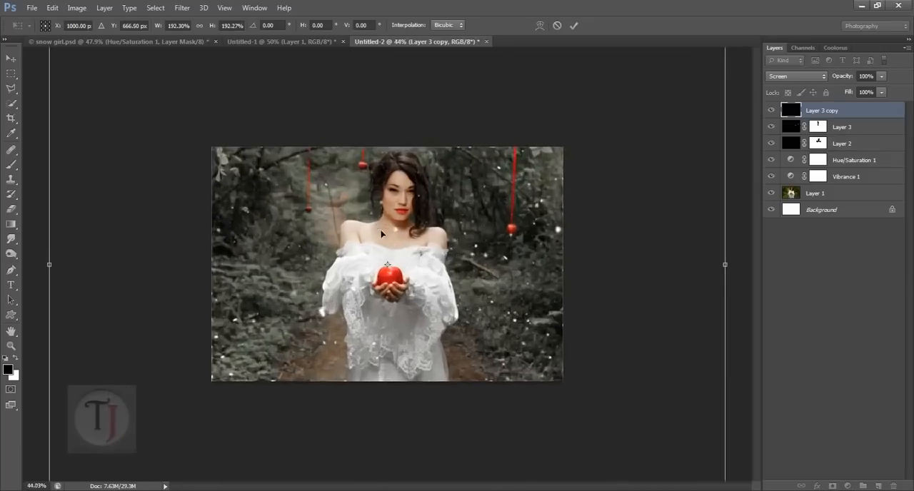
{"action": "scroll", "coordinate": [382, 233], "scroll_direction": "up", "scroll_amount": 1}
{"action": "left_click_drag", "start_coordinate": [459, 276], "coordinate": [352, 206]}
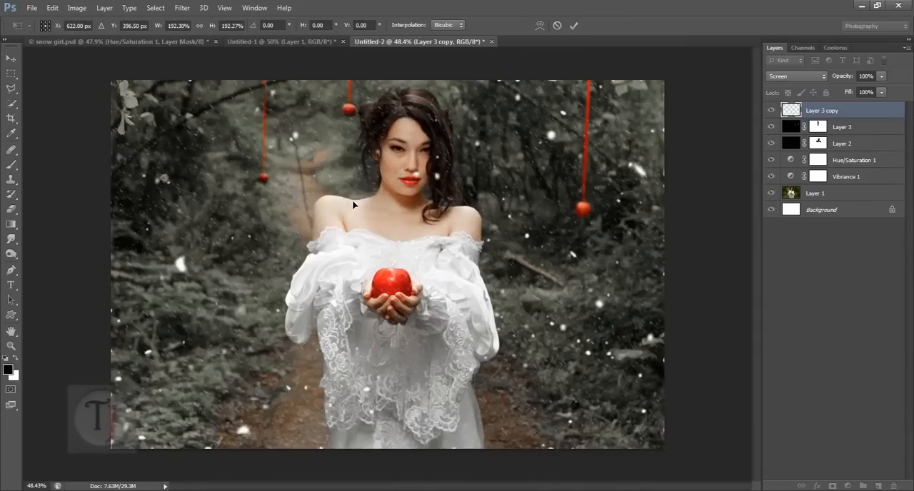
{"action": "key", "text": "Return"}
{"action": "key", "text": "b"}
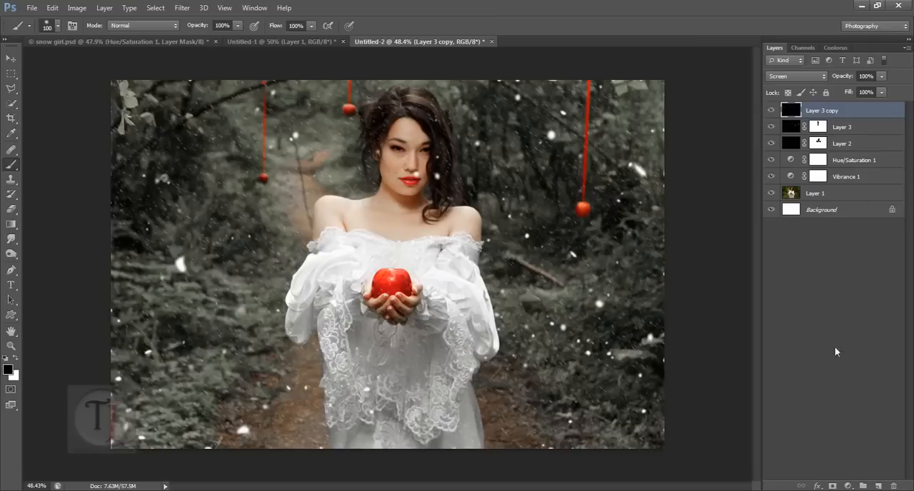
- Add a layer mask to Layer 3 copy and paint it black over the woman's face and neck to hide the flakes there
{"action": "left_click", "coordinate": [831, 486]}
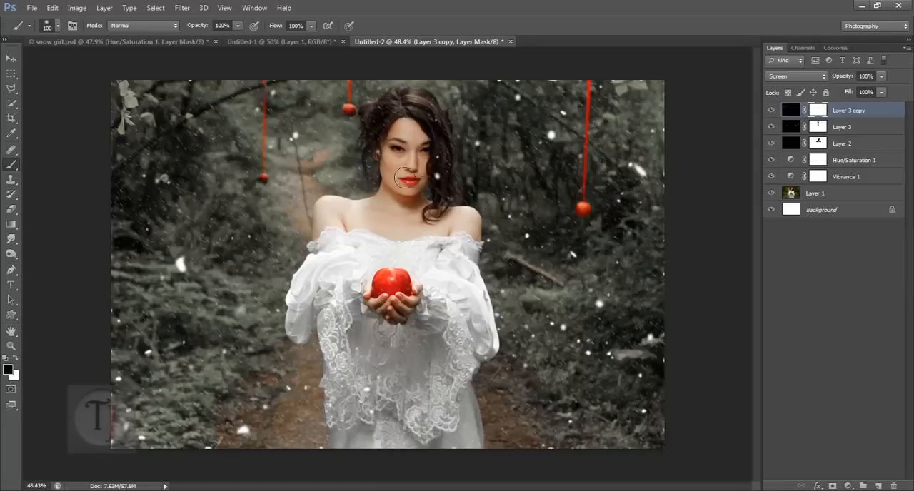
{"action": "mouse_move", "coordinate": [404, 179]}
{"action": "left_mouse_down"}
{"action": "mouse_move", "coordinate": [394, 172]}
{"action": "mouse_move", "coordinate": [390, 201]}
{"action": "left_mouse_up"}
- Turn on Color Balance 1 in snow girl.psd and examine its midtones and shadows settings
{"action": "left_click", "coordinate": [172, 42]}
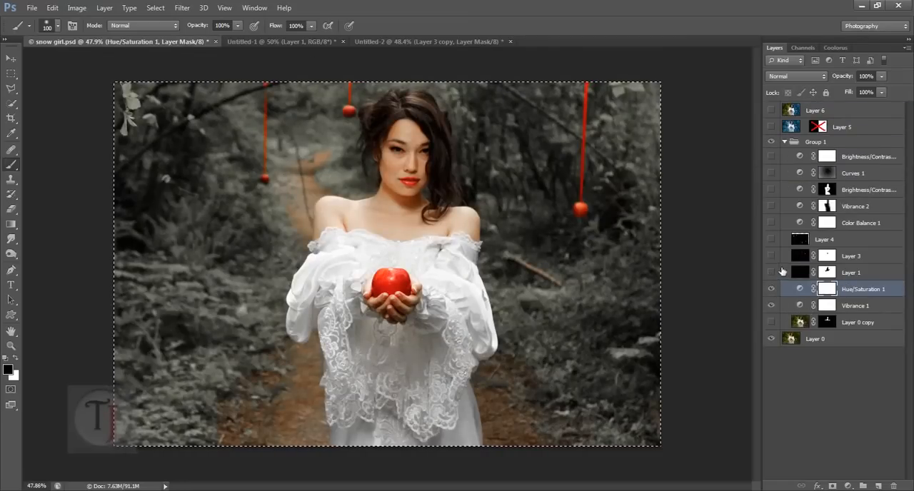
{"action": "left_click", "coordinate": [797, 223]}
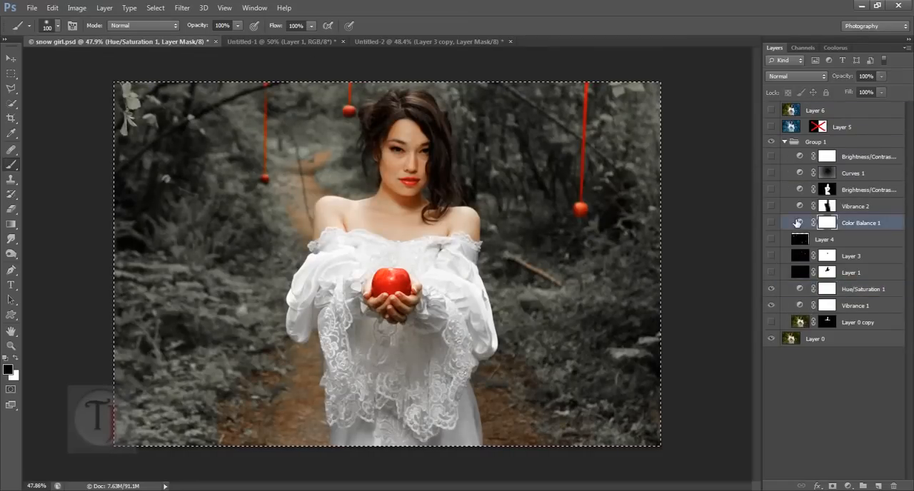
{"action": "left_click", "coordinate": [771, 223]}
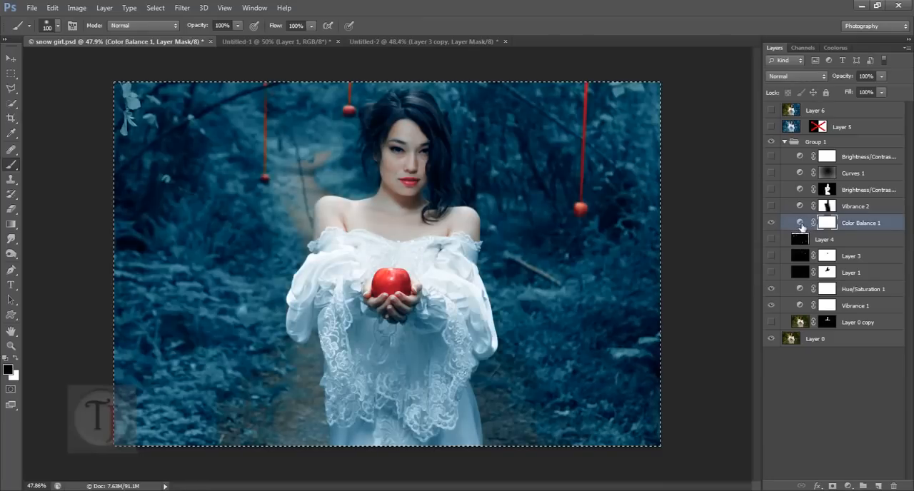
{"action": "double_click", "coordinate": [799, 225]}
{"action": "left_click", "coordinate": [708, 259]}
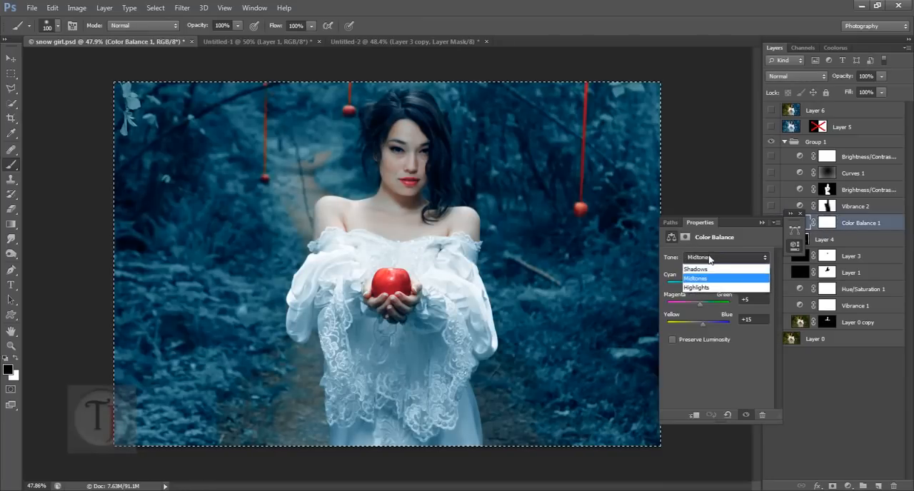
{"action": "left_click", "coordinate": [714, 275]}
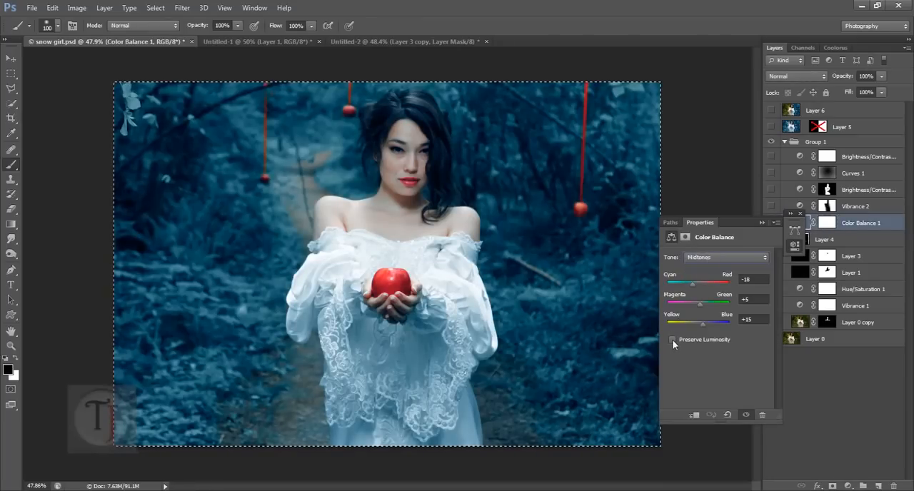
{"action": "left_click", "coordinate": [709, 258]}
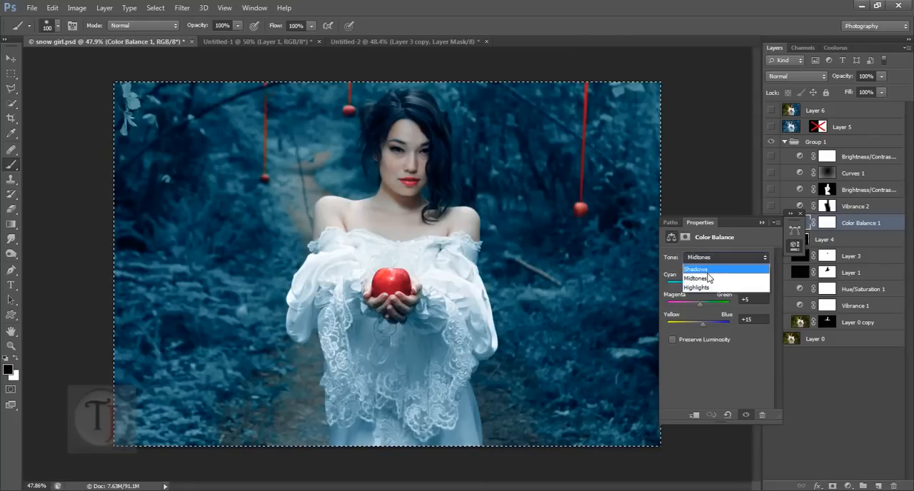
{"action": "left_click", "coordinate": [709, 269]}
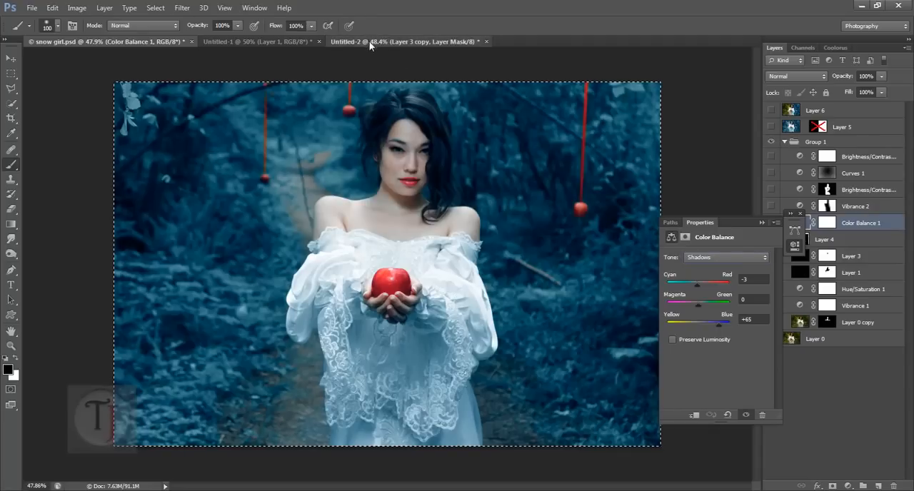
- Add a Color Balance adjustment above Layer 3 copy in Untitled-2 and set its shadows to Cyan-Red -3 and Yellow-Blue +65
{"action": "left_click", "coordinate": [414, 41]}
{"action": "left_click", "coordinate": [761, 222]}
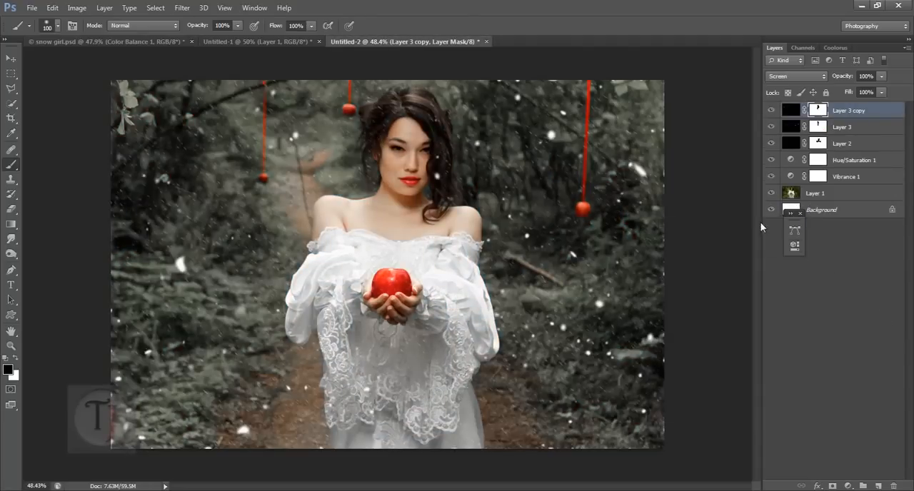
{"action": "left_click", "coordinate": [847, 485]}
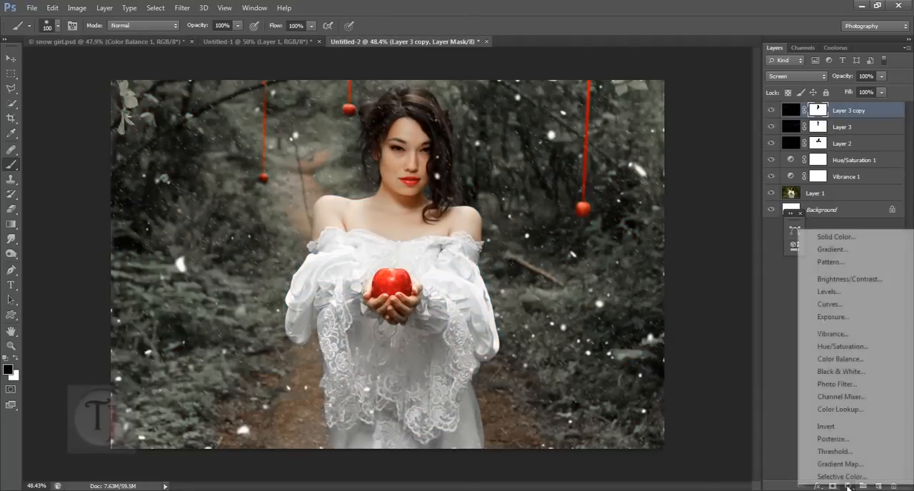
{"action": "left_click", "coordinate": [844, 361]}
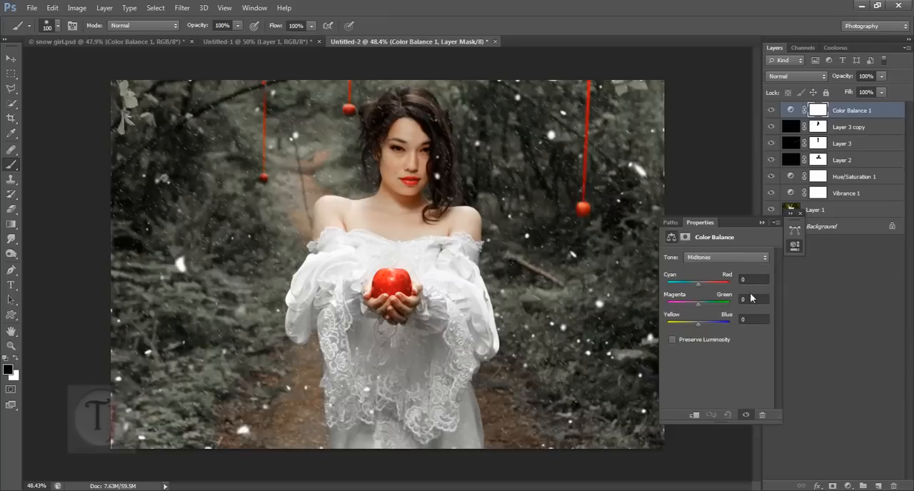
{"action": "left_click", "coordinate": [750, 282]}
{"action": "left_click", "coordinate": [714, 257]}
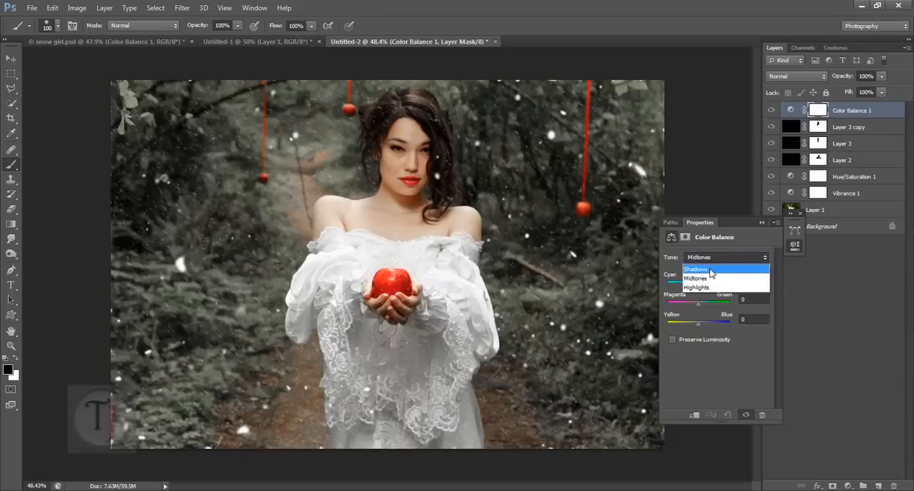
{"action": "left_click", "coordinate": [713, 268]}
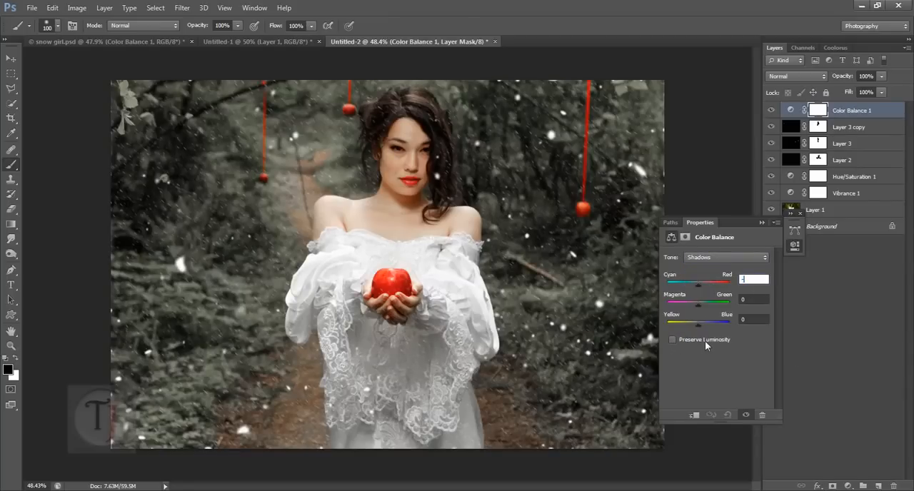
{"action": "type", "text": "-3"}
{"action": "key", "text": "Tab"}
{"action": "key", "text": "Tab"}
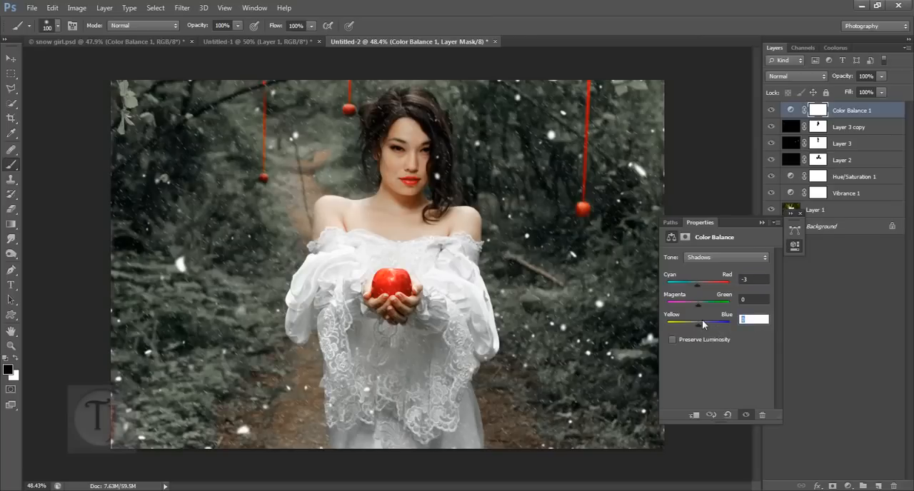
{"action": "type", "text": "65"}
- Match the Color Balance midtones to snow girl.psd by setting Cyan-Red -18, Magenta-Green +5 and Yellow-Blue +15 in Untitled-2
{"action": "left_click", "coordinate": [70, 40]}
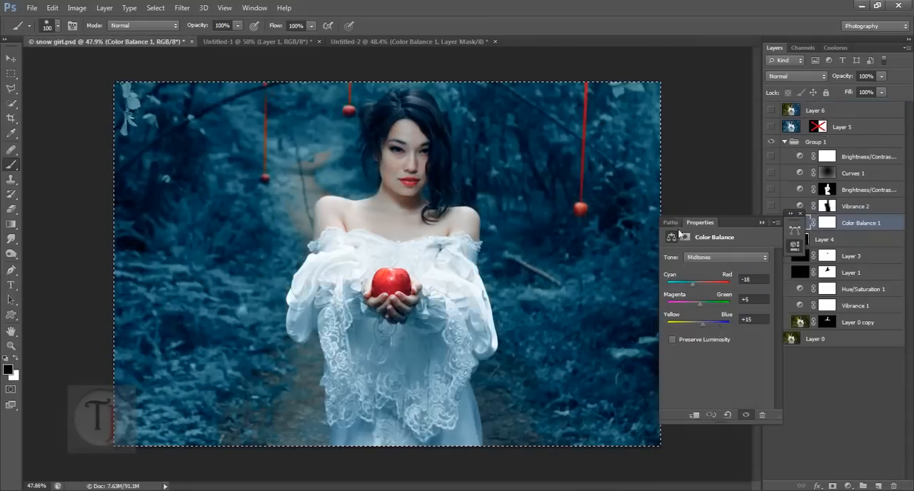
{"action": "left_click", "coordinate": [361, 42]}
{"action": "left_click", "coordinate": [756, 284]}
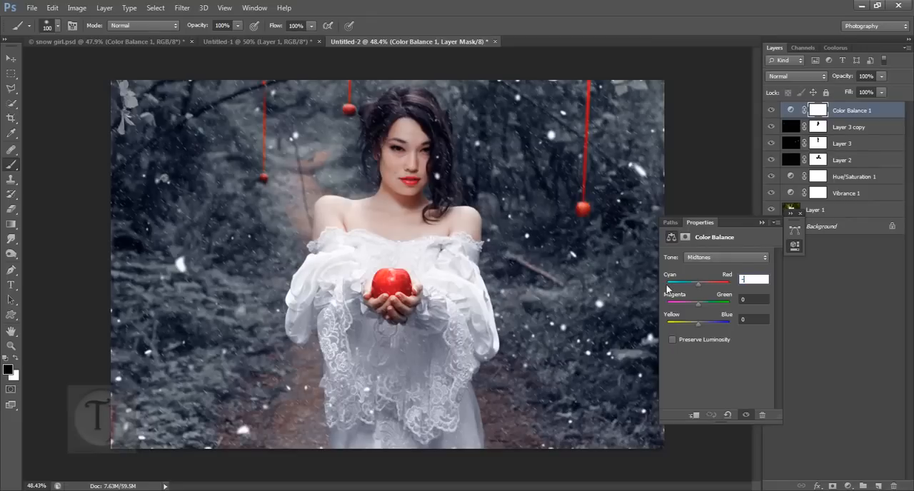
{"action": "left_click", "coordinate": [760, 301]}
{"action": "type", "text": "5"}
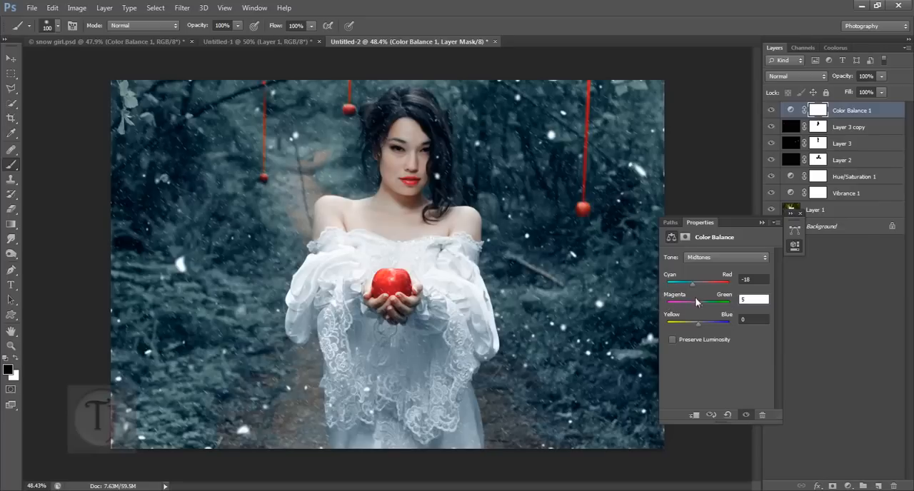
{"action": "left_click", "coordinate": [758, 320]}
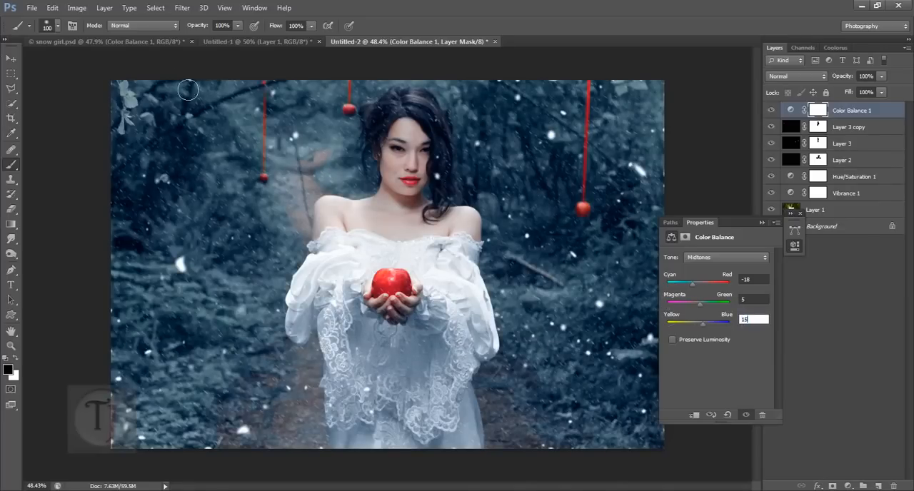
- Check the Color Balance highlights in snow girl.psd and set the highlights Cyan-Red value to -53 in Untitled-2
{"action": "left_click", "coordinate": [165, 42]}
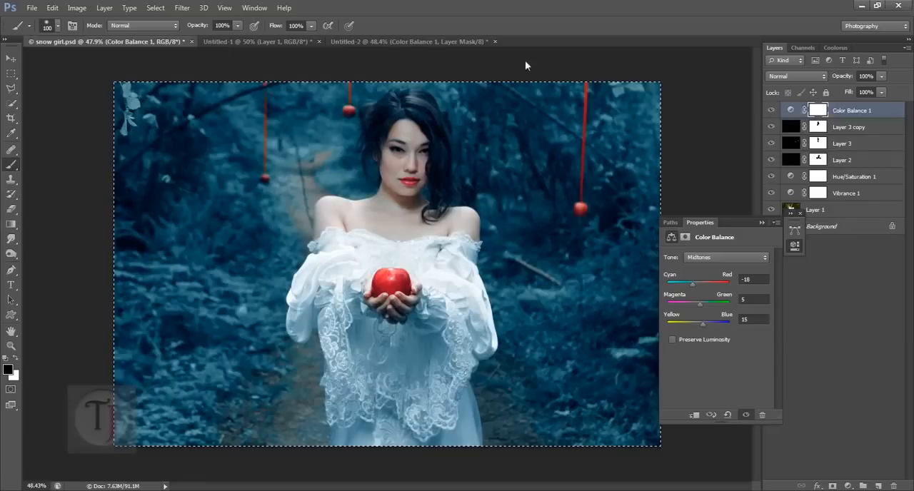
{"action": "left_click", "coordinate": [717, 258]}
{"action": "left_click", "coordinate": [717, 286]}
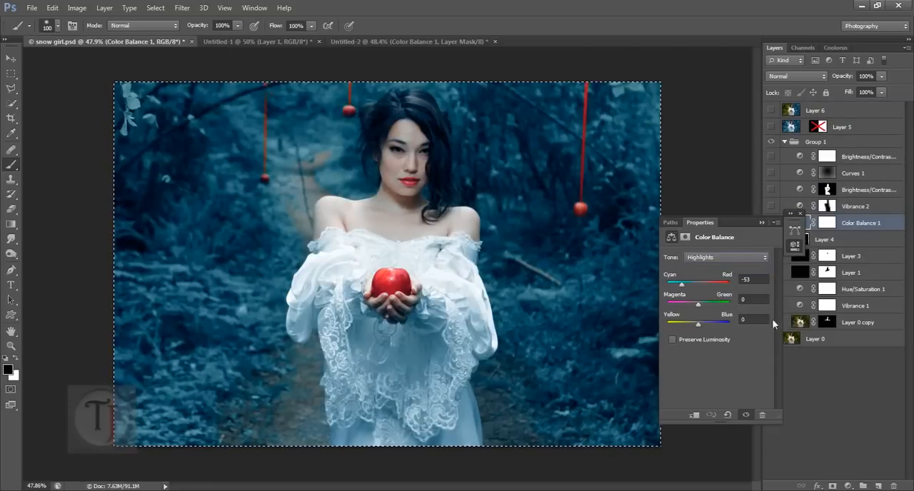
{"action": "left_click", "coordinate": [399, 42]}
{"action": "left_click", "coordinate": [736, 261]}
{"action": "left_click", "coordinate": [736, 289]}
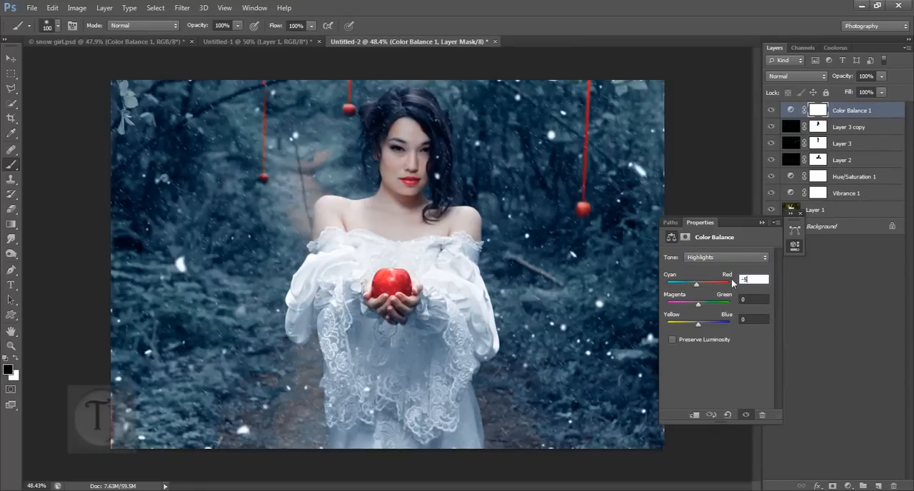
{"action": "type", "text": "3"}
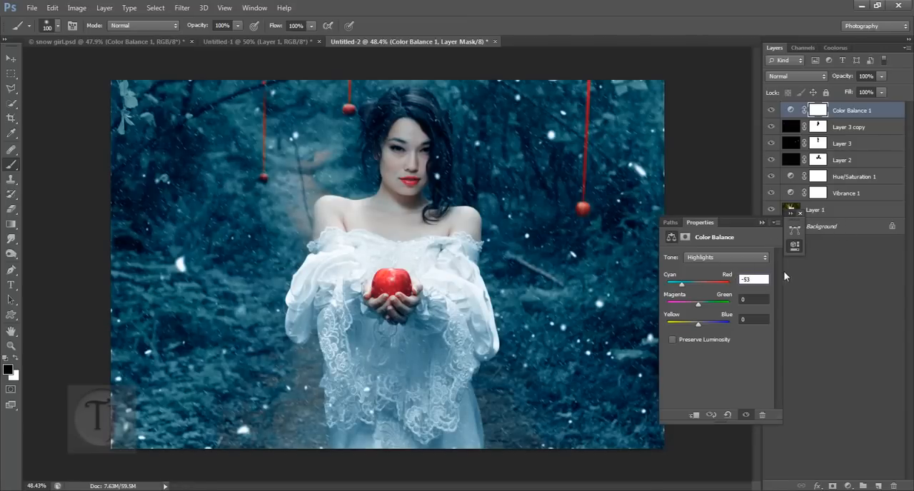
{"action": "left_click_drag", "start_coordinate": [697, 326], "coordinate": [698, 323]}
{"action": "left_click", "coordinate": [799, 213]}
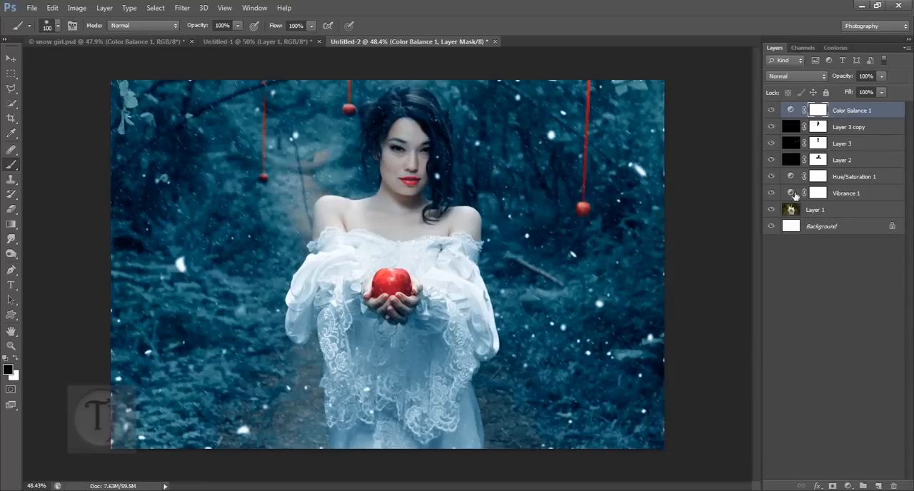
- Raise the Yellows saturation and set the Greens saturation to +37 in Hue/Saturation 1, comparing the image with Color Balance 1 off and on
{"action": "double_click", "coordinate": [797, 179]}
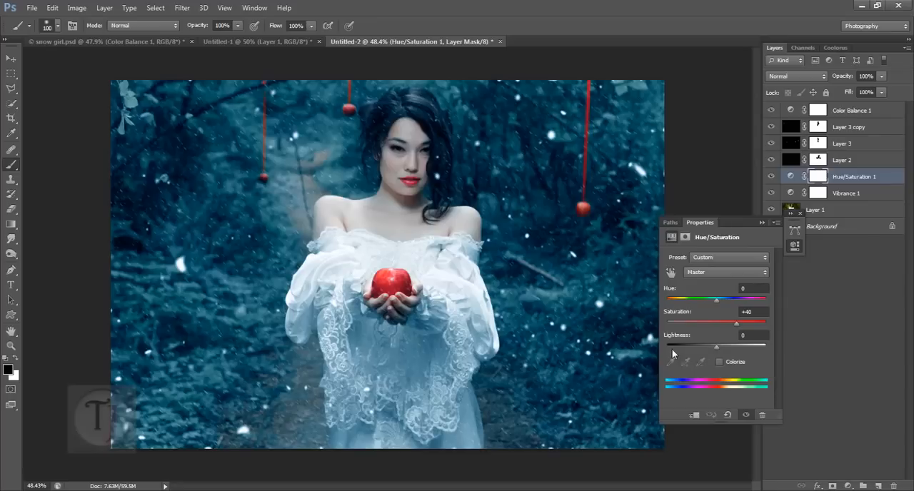
{"action": "left_click", "coordinate": [709, 272]}
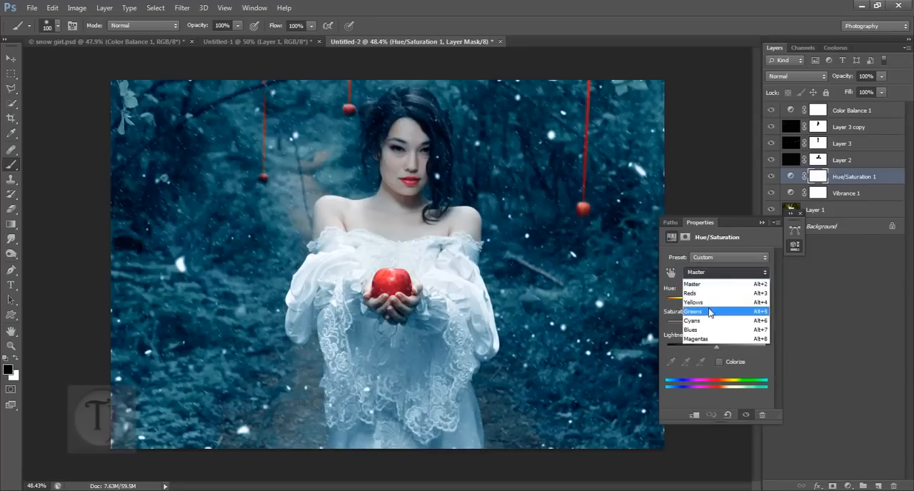
{"action": "left_click", "coordinate": [710, 302]}
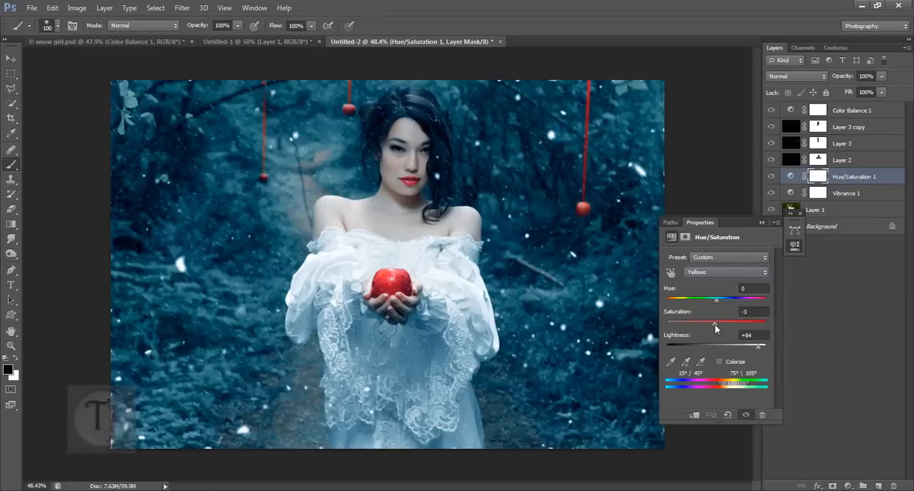
{"action": "left_click_drag", "start_coordinate": [716, 327], "coordinate": [725, 329]}
{"action": "left_click", "coordinate": [720, 276]}
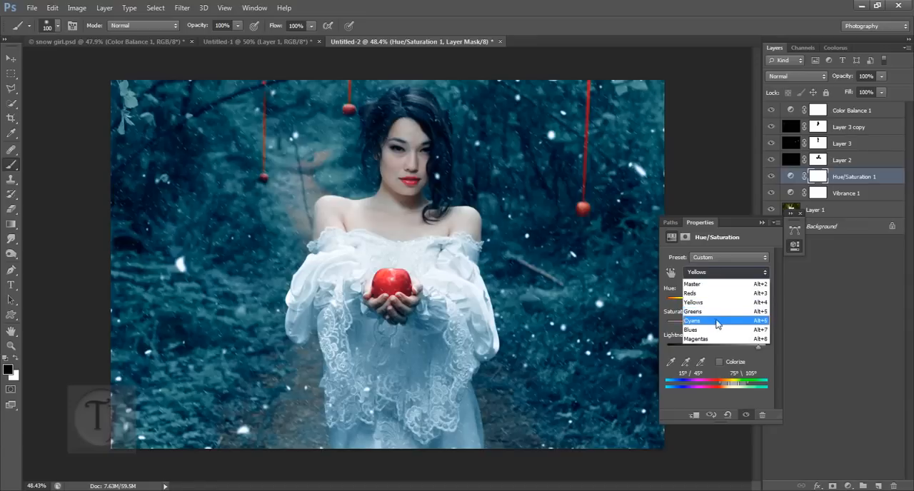
{"action": "left_click", "coordinate": [717, 318]}
{"action": "left_click_drag", "start_coordinate": [718, 327], "coordinate": [729, 328]}
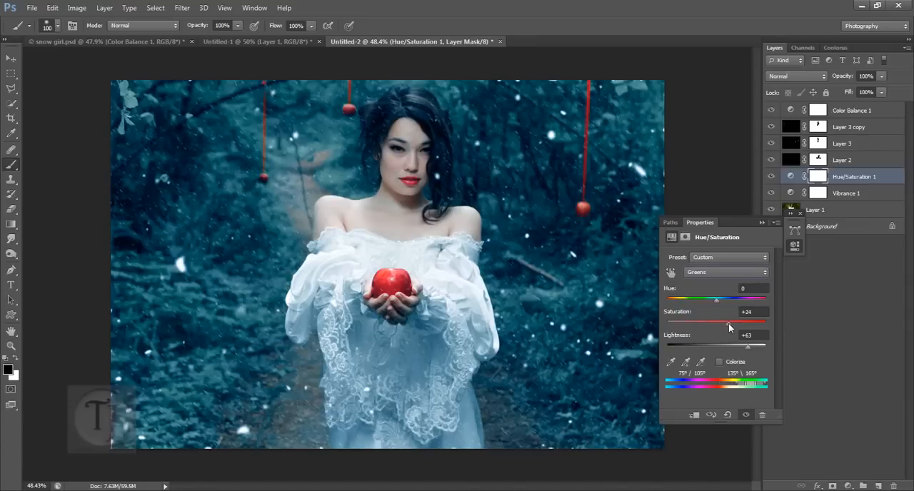
{"action": "left_click", "coordinate": [763, 225]}
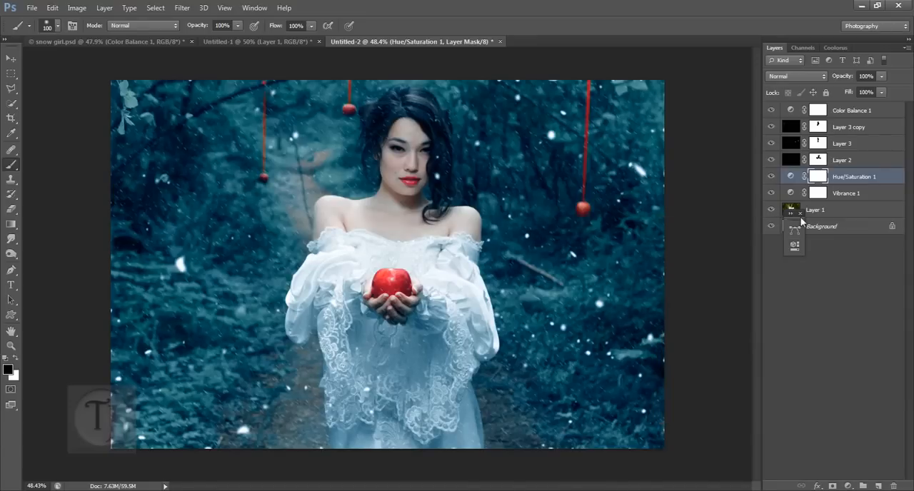
{"action": "left_click", "coordinate": [771, 111]}
{"action": "left_click", "coordinate": [772, 111]}
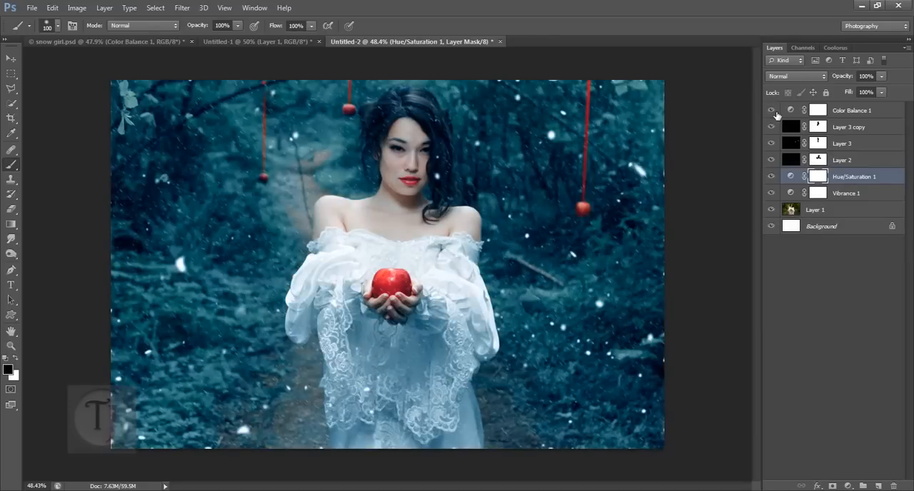
- Check Vibrance 2 in snow girl.psd and add a Vibrance adjustment above Color Balance 1 in Untitled-2 with Vibrance -24
{"action": "left_click", "coordinate": [174, 42]}
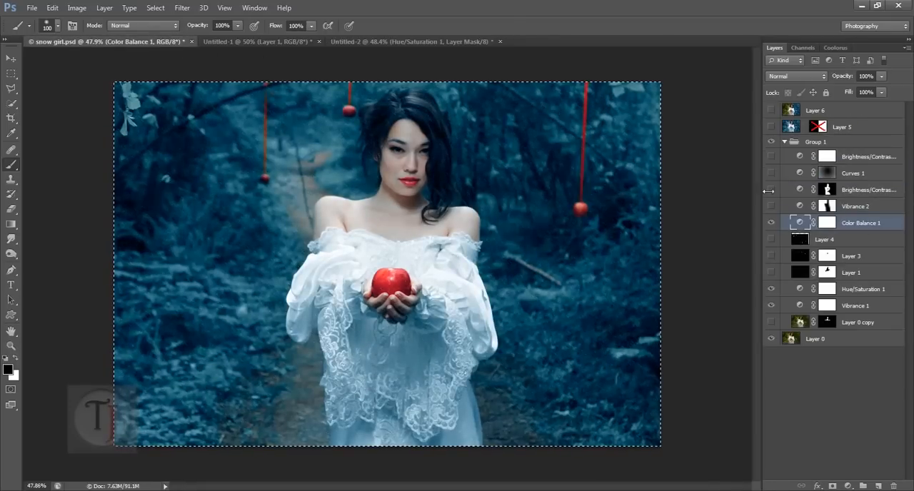
{"action": "left_click", "coordinate": [867, 211]}
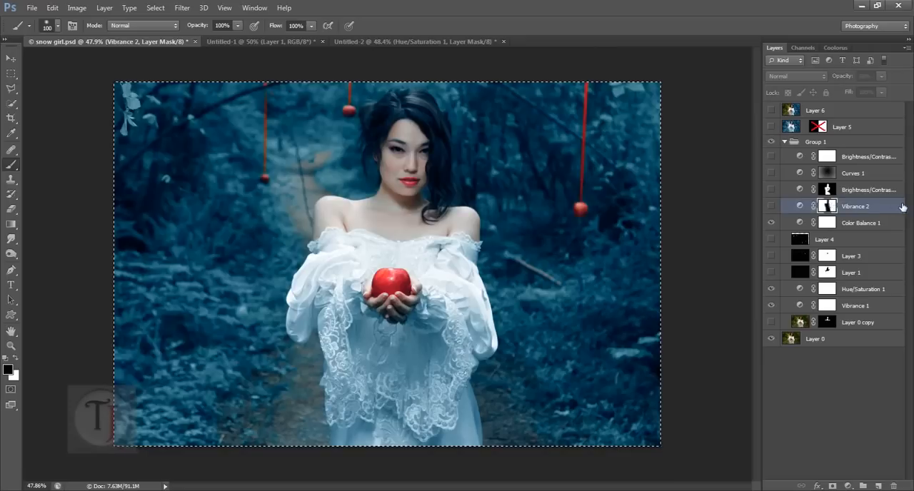
{"action": "left_click", "coordinate": [395, 41]}
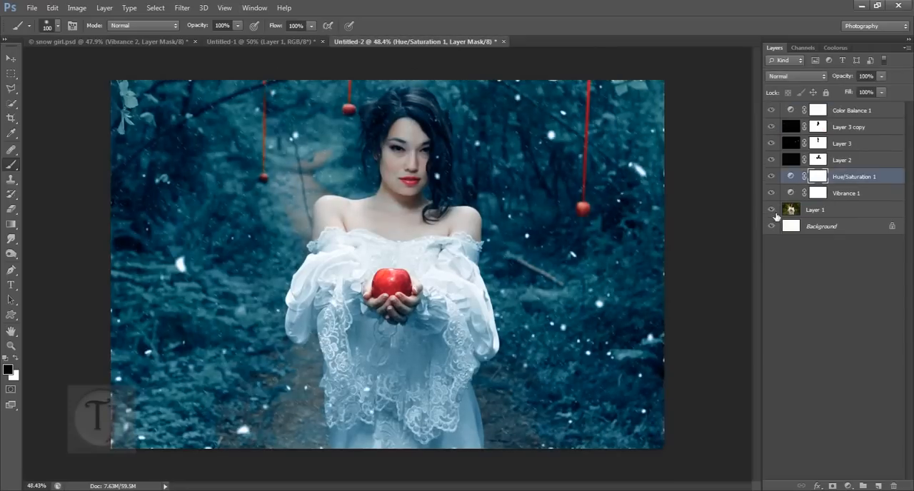
{"action": "left_click", "coordinate": [851, 112]}
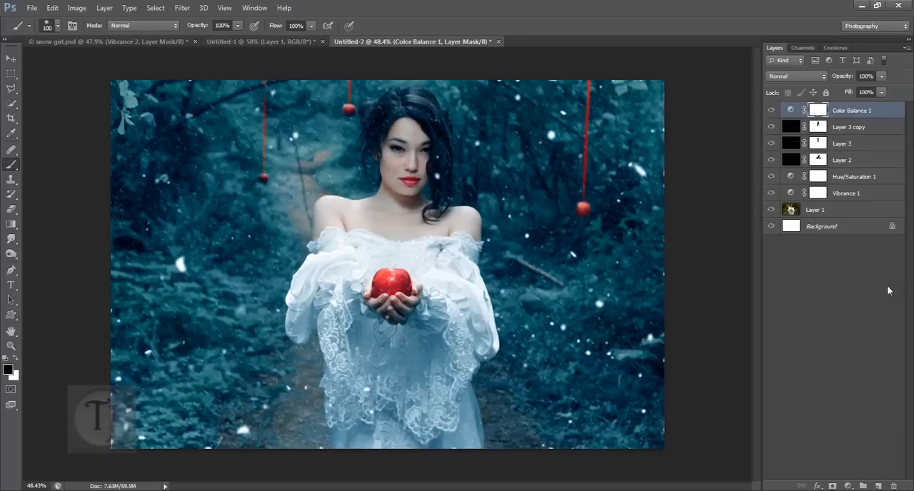
{"action": "left_click", "coordinate": [847, 486]}
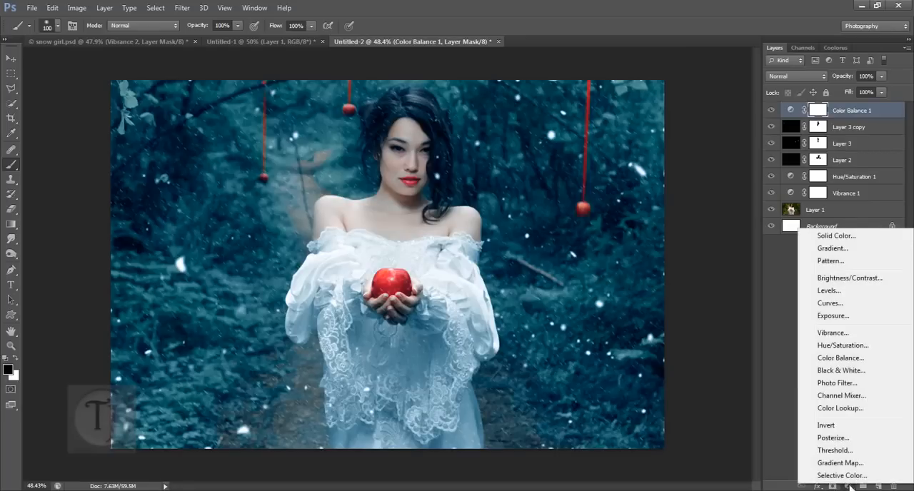
{"action": "left_click", "coordinate": [834, 332]}
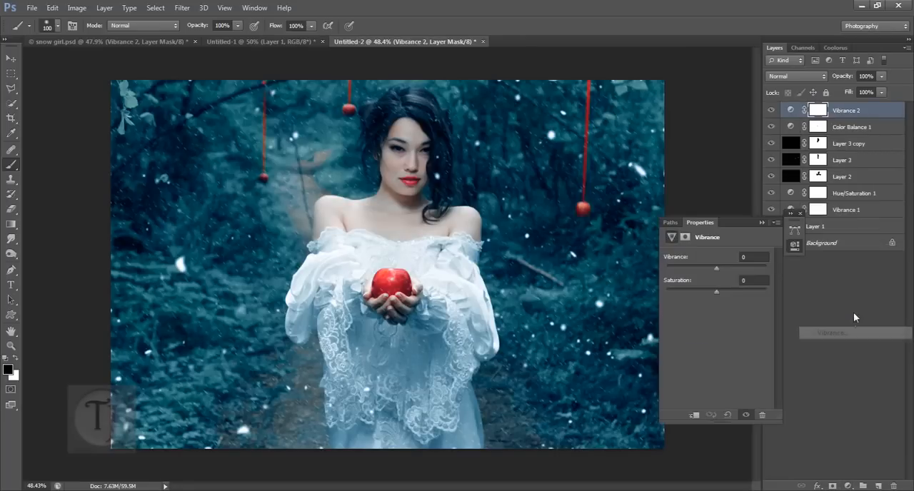
{"action": "mouse_move", "coordinate": [699, 267]}
{"action": "left_mouse_down"}
{"action": "mouse_move", "coordinate": [712, 266]}
{"action": "mouse_move", "coordinate": [704, 266]}
{"action": "left_mouse_up"}
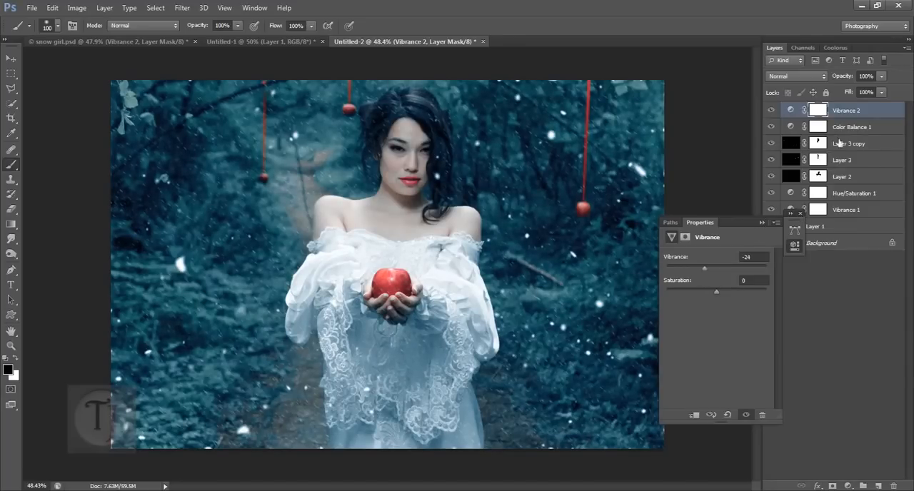
{"action": "left_click", "coordinate": [800, 214]}
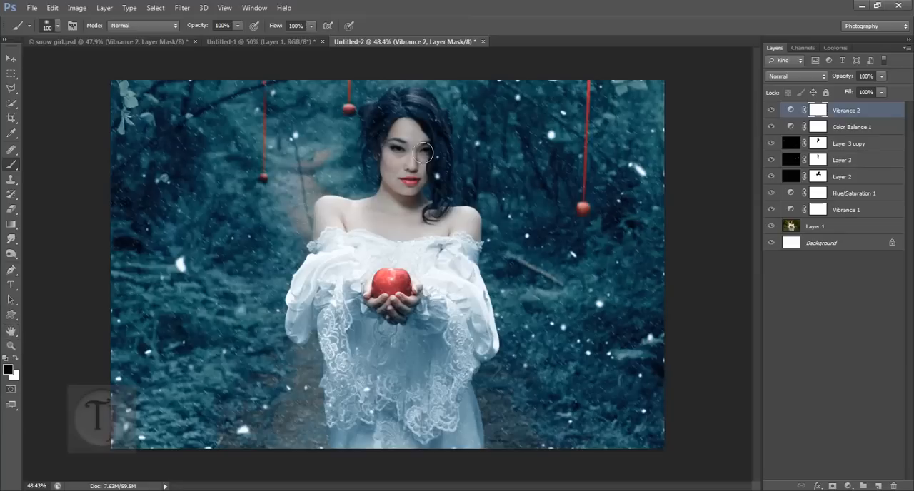
- Mask the woman out of Vibrance 2 by painting black over her body with a 175 px brush
{"action": "key", "text": "bracketright"}
{"action": "key", "text": "bracketright"}
{"action": "key", "text": "bracketright"}
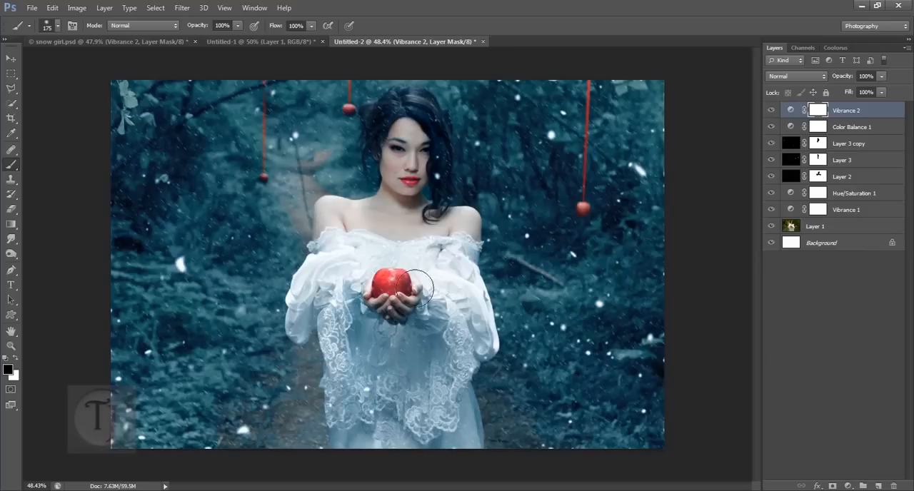
{"action": "mouse_move", "coordinate": [460, 330]}
{"action": "left_mouse_down"}
{"action": "mouse_move", "coordinate": [423, 392]}
{"action": "mouse_move", "coordinate": [429, 450]}
{"action": "left_mouse_up"}
- Compare the image with Vibrance 2 off and on and set that layer's opacity to 88%
{"action": "left_click", "coordinate": [771, 111]}
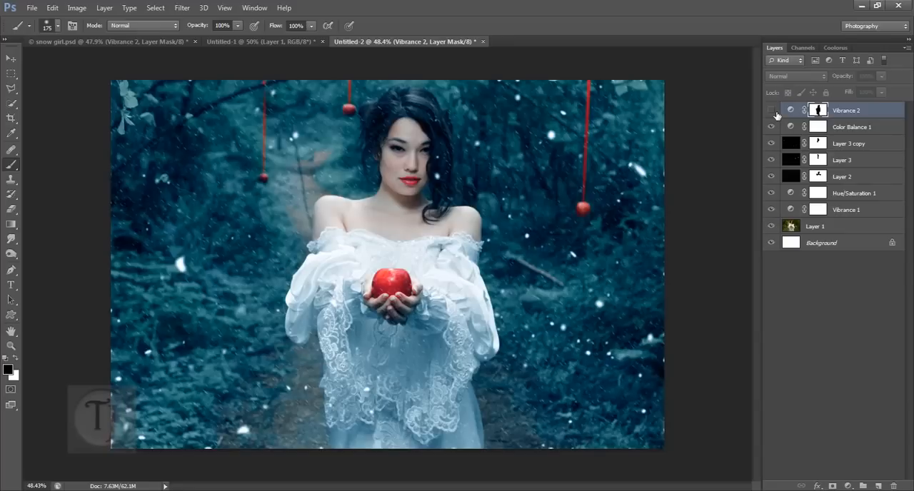
{"action": "left_click", "coordinate": [771, 110]}
{"action": "left_click", "coordinate": [773, 111]}
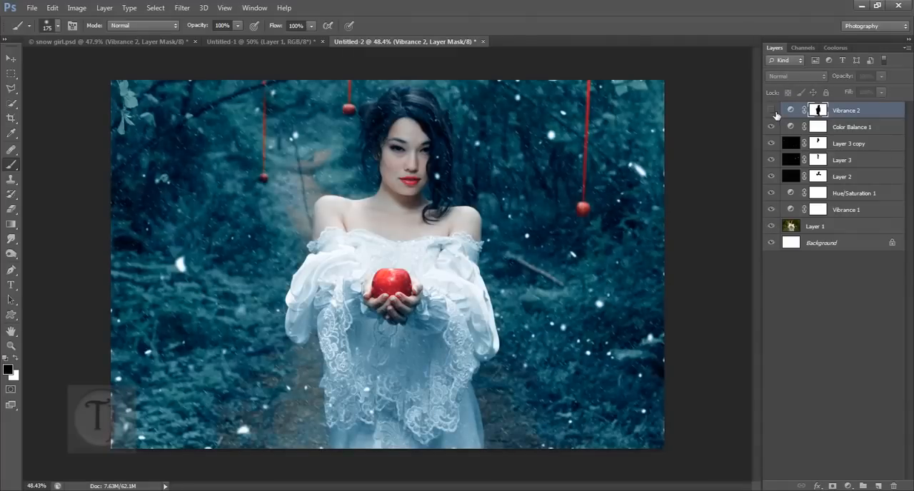
{"action": "left_click", "coordinate": [774, 112]}
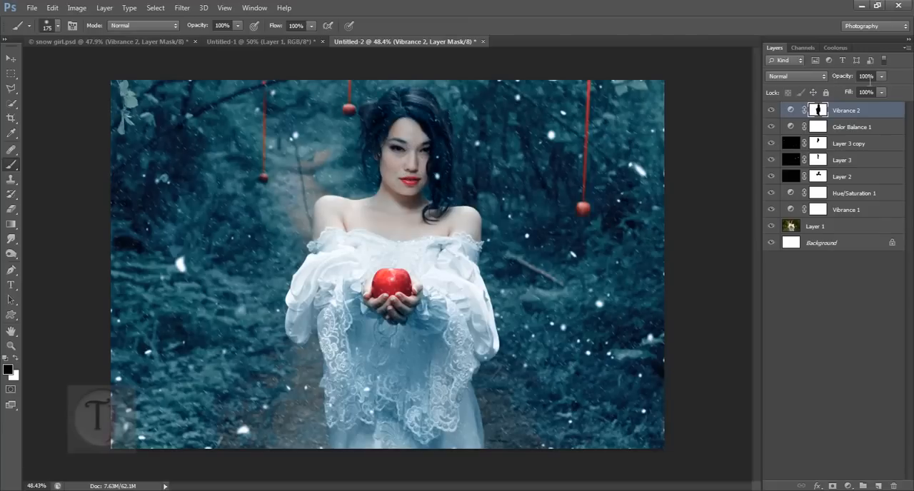
{"action": "left_click_drag", "start_coordinate": [851, 80], "coordinate": [804, 84]}
{"action": "left_click", "coordinate": [774, 113]}
{"action": "left_click", "coordinate": [775, 114]}
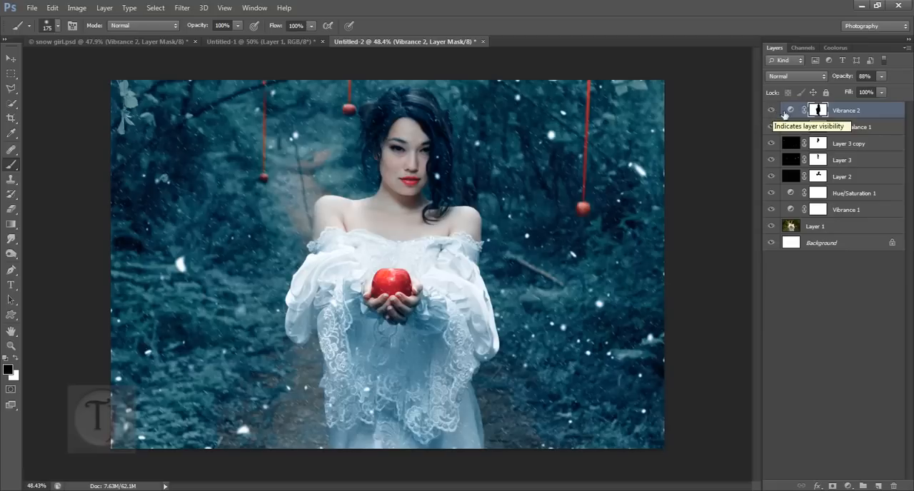
- Check snow girl.psd, add a Brightness/Contrast adjustment above Vibrance 2 in Untitled-2 with Contrast 48, and compare it off and on
{"action": "left_click", "coordinate": [115, 42]}
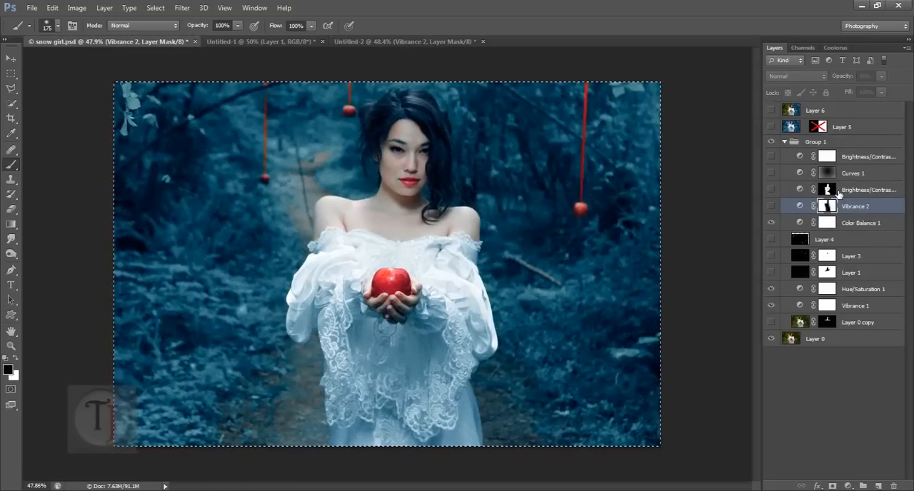
{"action": "left_click", "coordinate": [405, 43]}
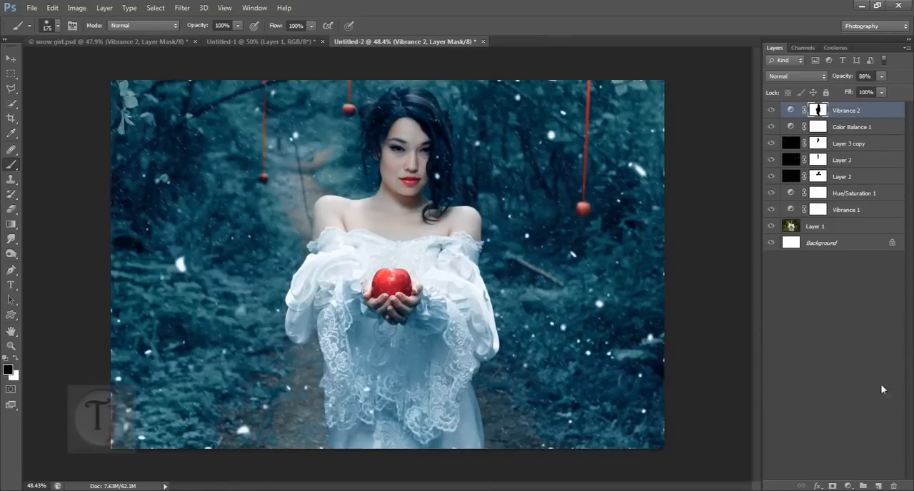
{"action": "left_click", "coordinate": [850, 486]}
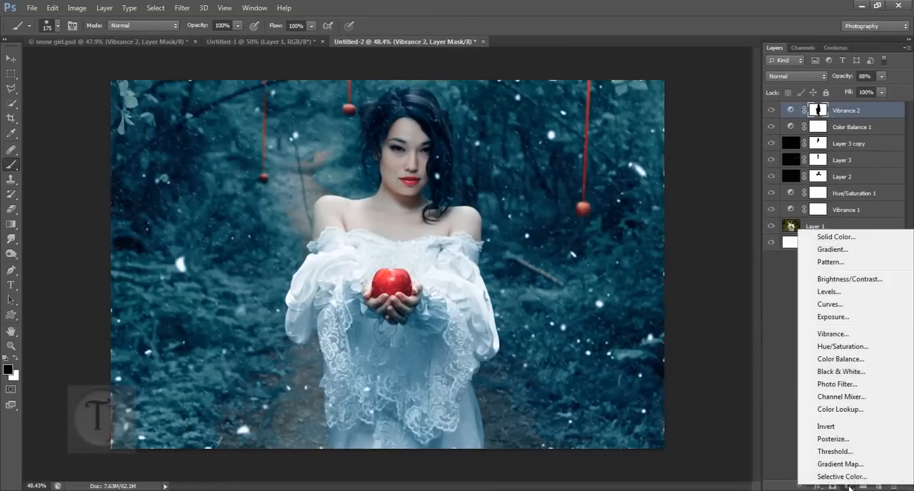
{"action": "left_click", "coordinate": [859, 279]}
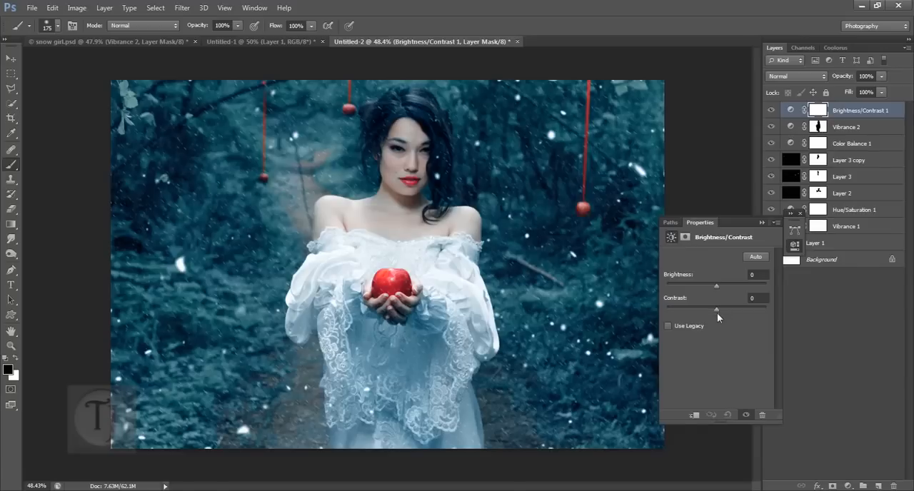
{"action": "left_click_drag", "start_coordinate": [716, 310], "coordinate": [734, 311]}
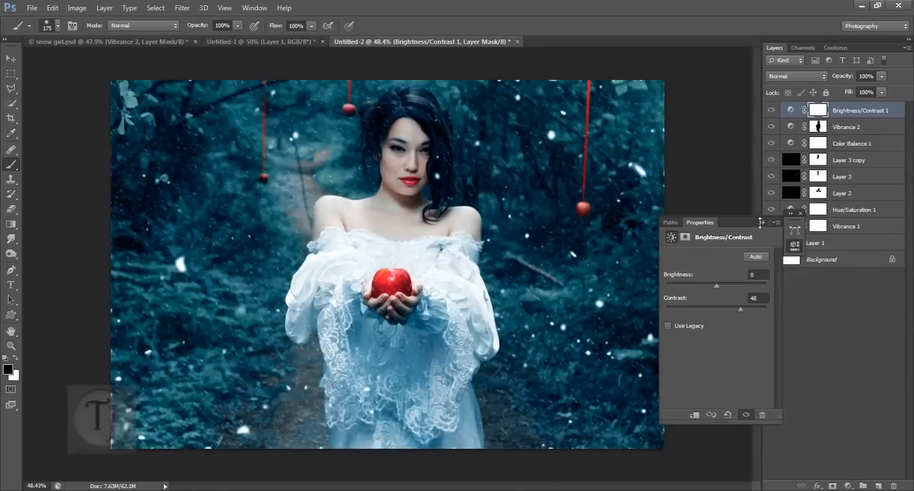
{"action": "left_click", "coordinate": [800, 212]}
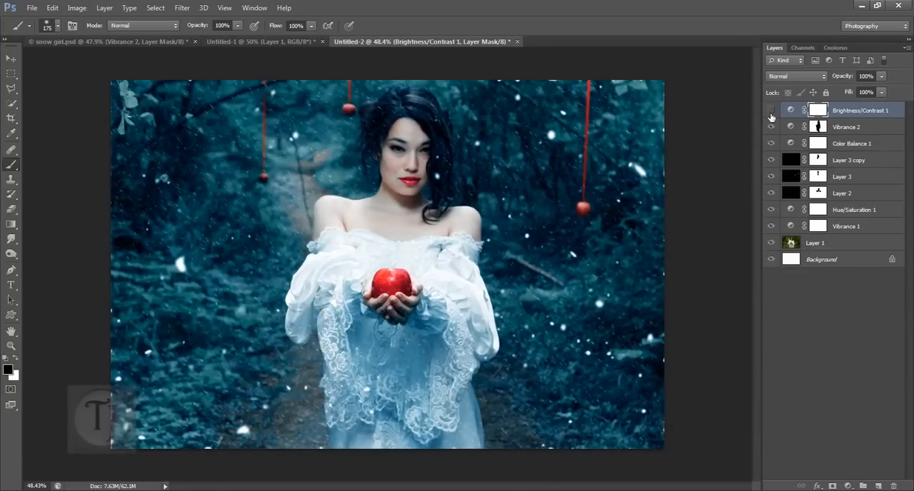
{"action": "left_click", "coordinate": [770, 110]}
{"action": "left_click", "coordinate": [770, 110]}
- Invert the Brightness/Contrast 1 mask to black and paint white over the woman's face, shoulders and upper dress
{"action": "left_click", "coordinate": [861, 128]}
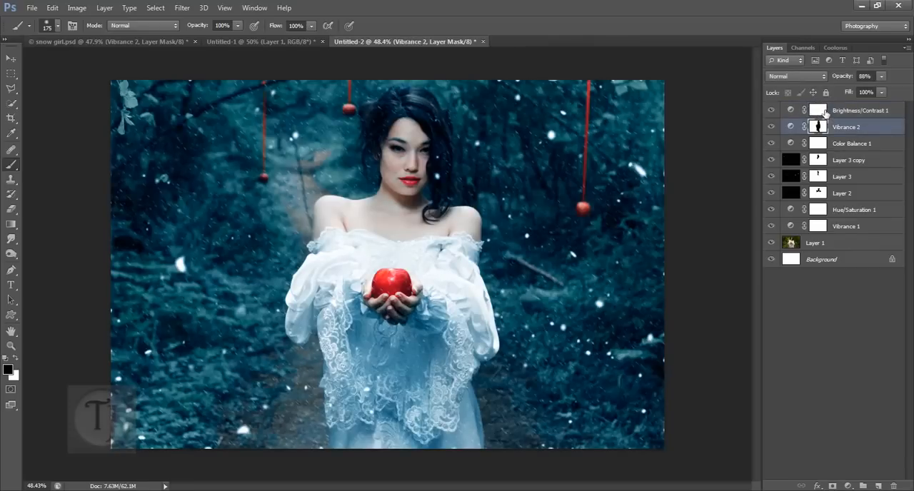
{"action": "left_click", "coordinate": [824, 113]}
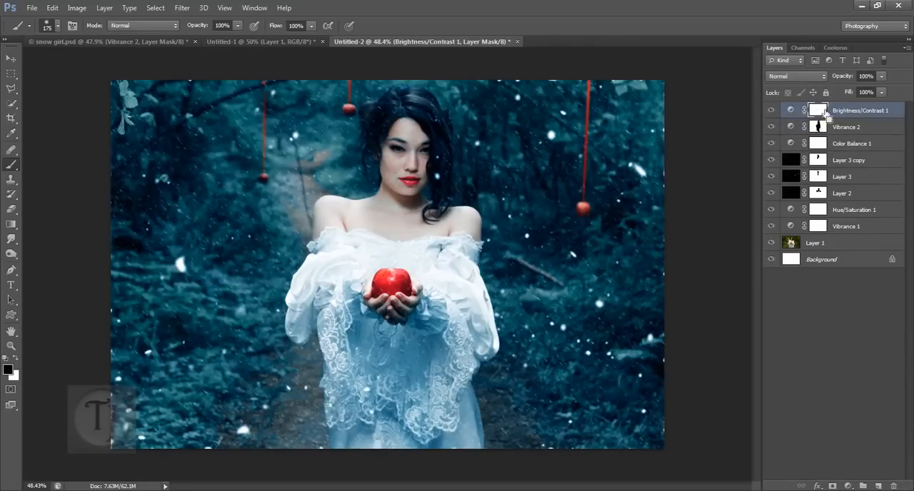
{"action": "key", "text": "ctrl+i"}
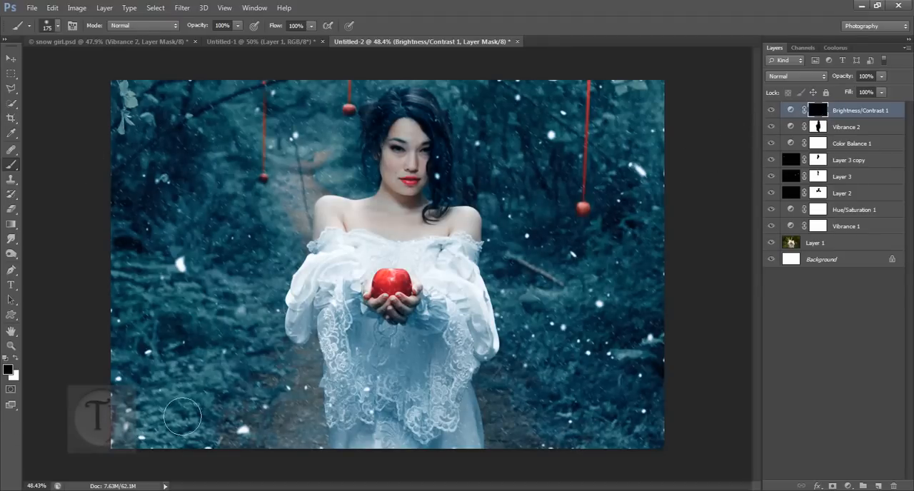
{"action": "key", "text": "z"}
{"action": "key", "text": "x"}
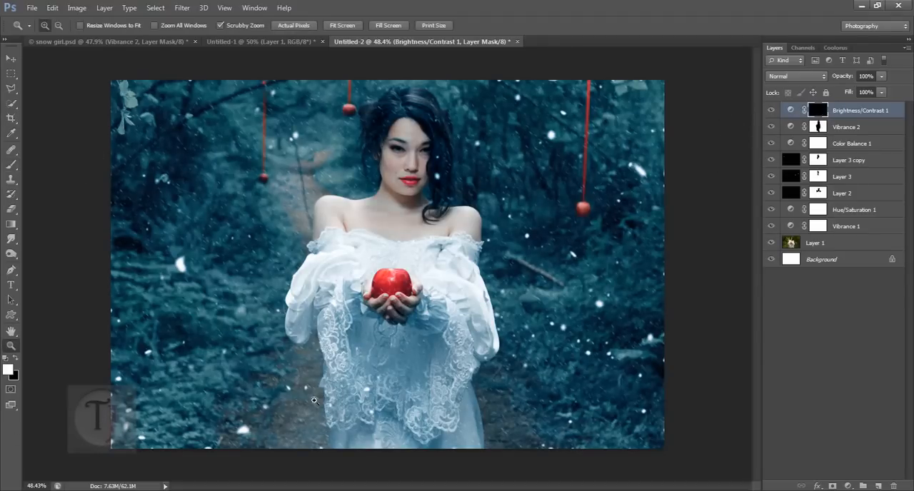
{"action": "left_click", "coordinate": [10, 164]}
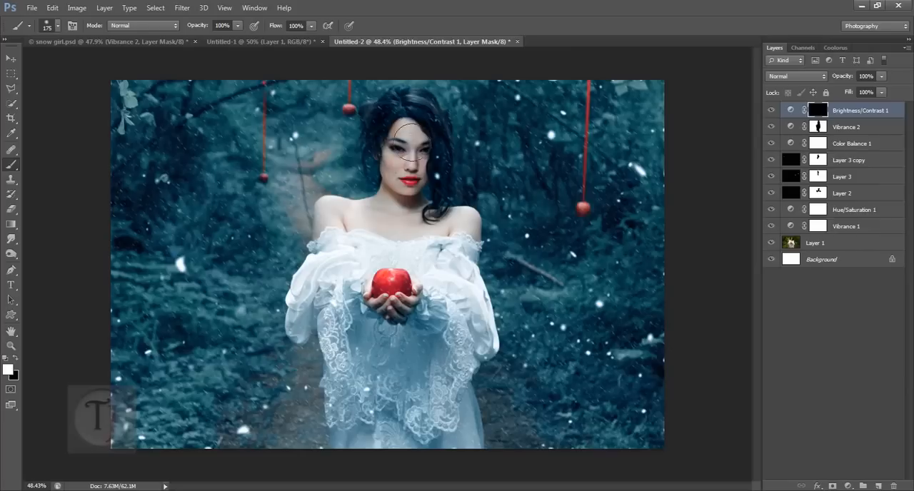
{"action": "mouse_move", "coordinate": [436, 201]}
{"action": "left_mouse_down"}
{"action": "mouse_move", "coordinate": [404, 230]}
{"action": "mouse_move", "coordinate": [365, 248]}
{"action": "mouse_move", "coordinate": [457, 264]}
{"action": "mouse_move", "coordinate": [424, 277]}
{"action": "left_mouse_up"}
- Lower the contrast of Brightness/Contrast 1 and compare the woman's face up close with the adjustment off and on
{"action": "double_click", "coordinate": [790, 110]}
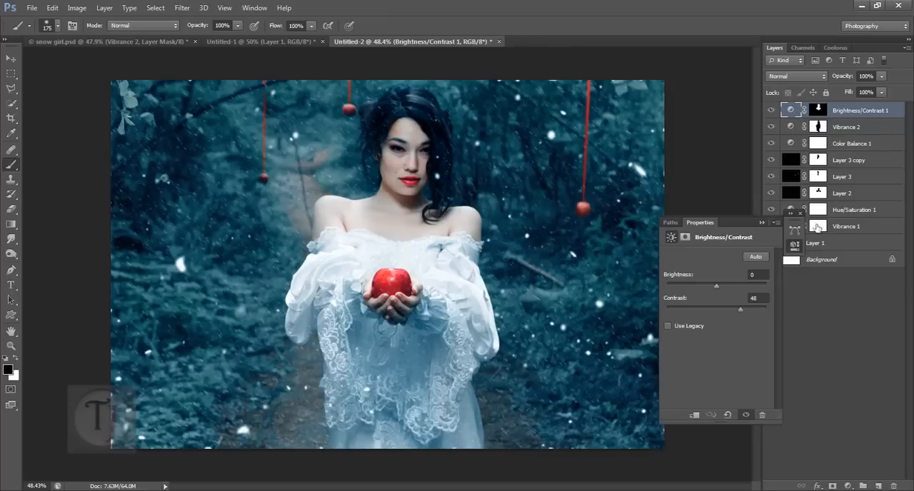
{"action": "left_click_drag", "start_coordinate": [729, 307], "coordinate": [728, 310]}
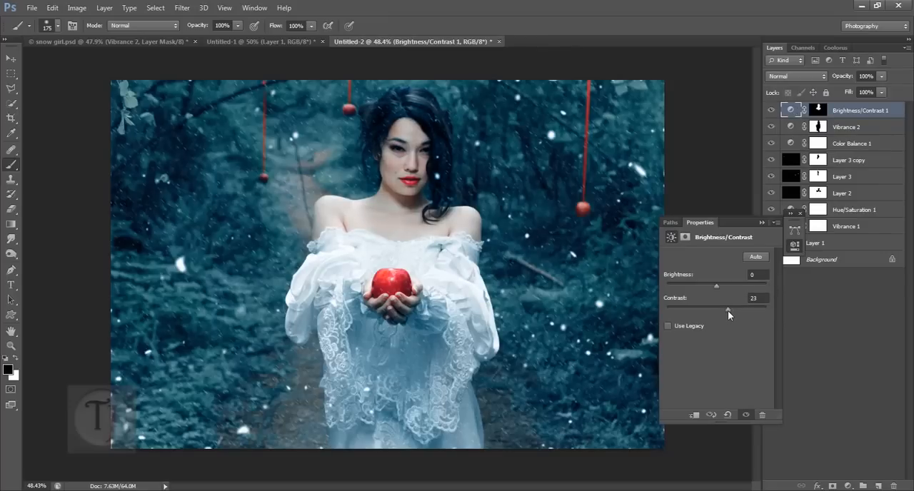
{"action": "left_click", "coordinate": [796, 215]}
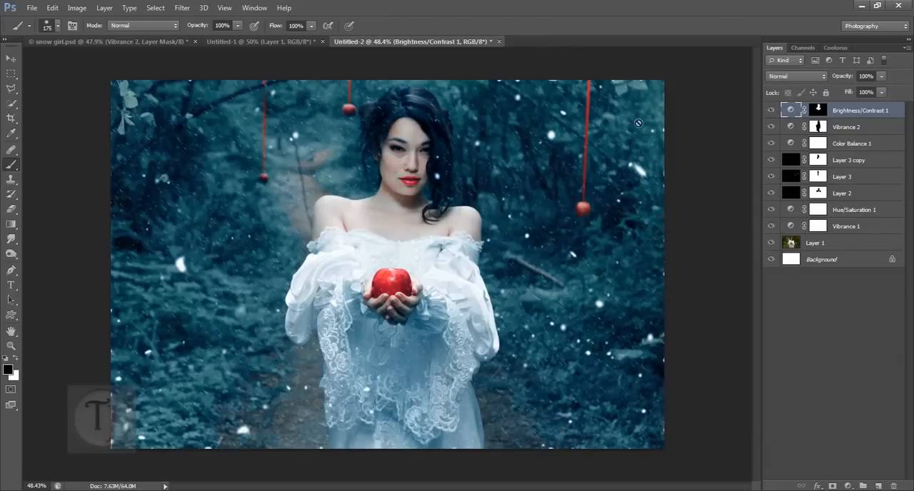
{"action": "left_click_drag", "start_coordinate": [441, 160], "coordinate": [479, 222]}
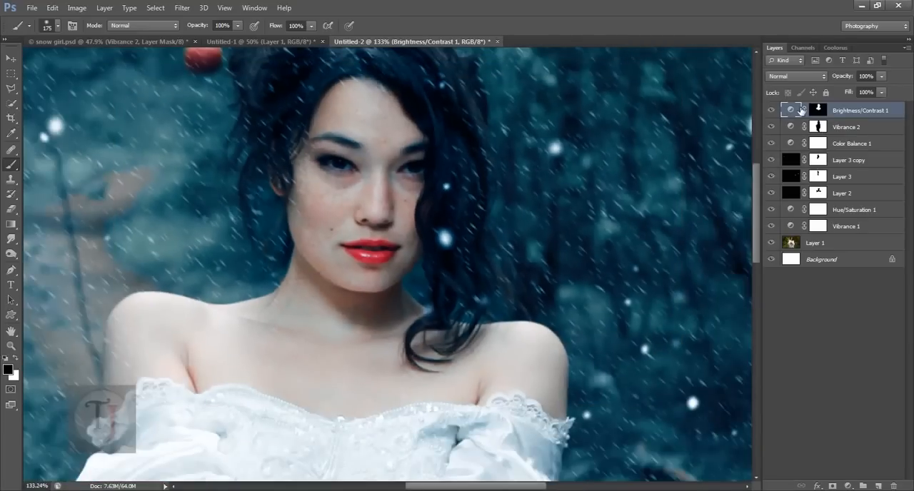
{"action": "left_click", "coordinate": [773, 111]}
{"action": "left_click", "coordinate": [773, 111]}
{"action": "left_click_drag", "start_coordinate": [570, 332], "coordinate": [521, 286]}
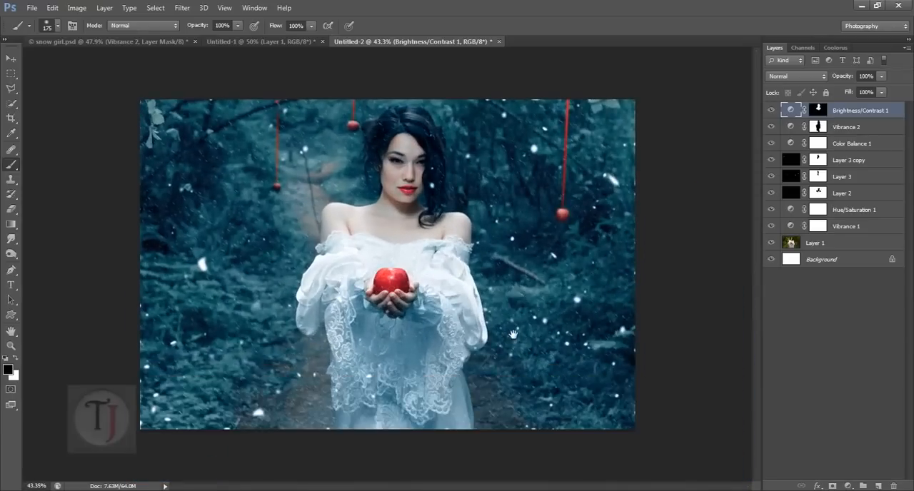
- Check the blend mode of the Curves 1 layer in snow girl.psd and return to Untitled-2
{"action": "left_click", "coordinate": [172, 43]}
{"action": "key", "text": "x"}
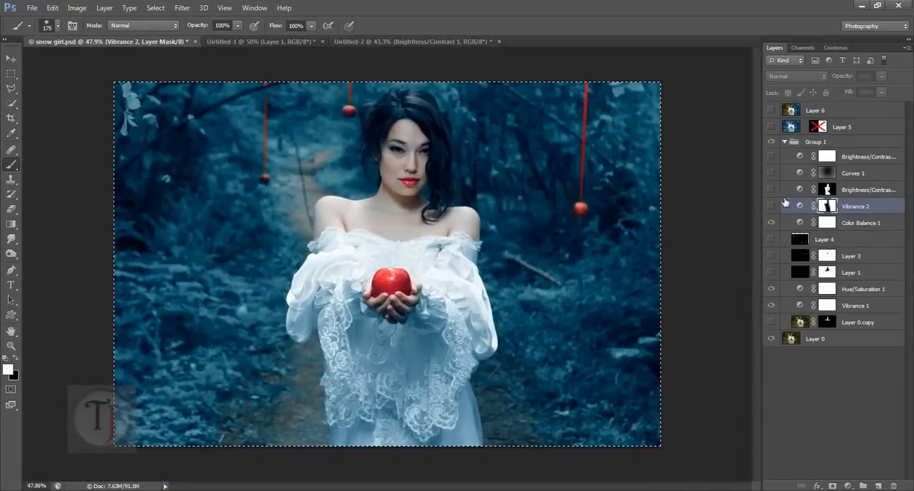
{"action": "left_click", "coordinate": [864, 174]}
{"action": "key", "text": "x"}
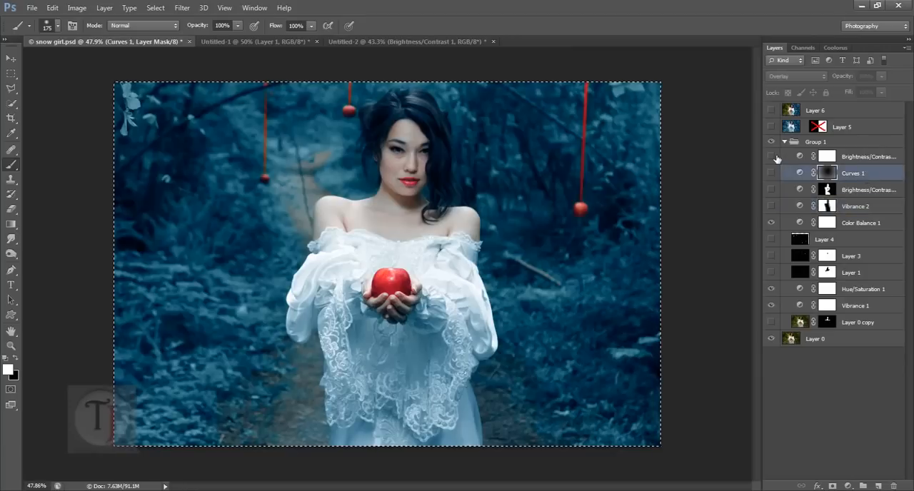
{"action": "key", "text": "ctrl+Tab"}
{"action": "key", "text": "ctrl+Tab"}
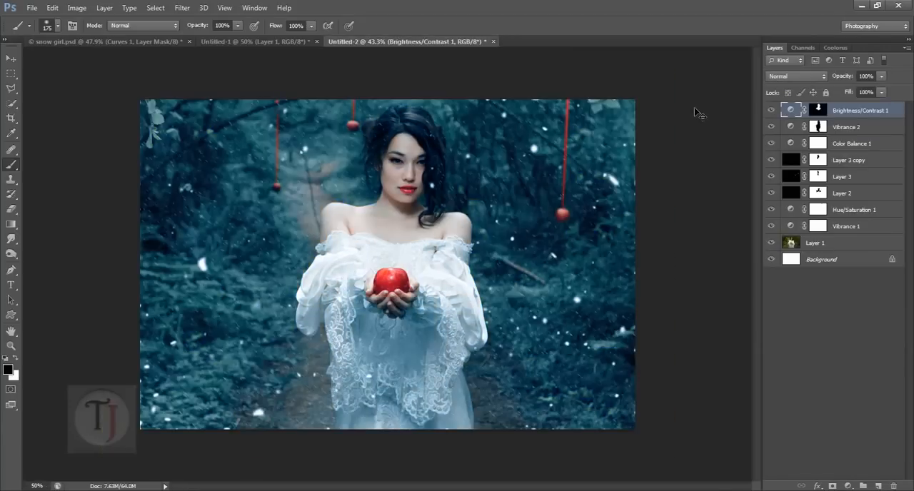
- Add a Curves adjustment above Brightness/Contrast 1 in Untitled-2 and set its blend mode to Overlay
{"action": "left_click", "coordinate": [847, 486]}
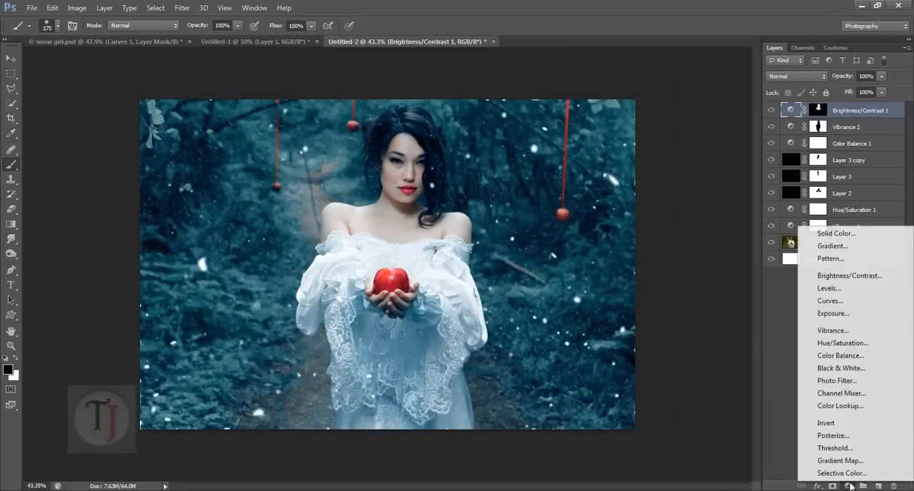
{"action": "left_click", "coordinate": [830, 300]}
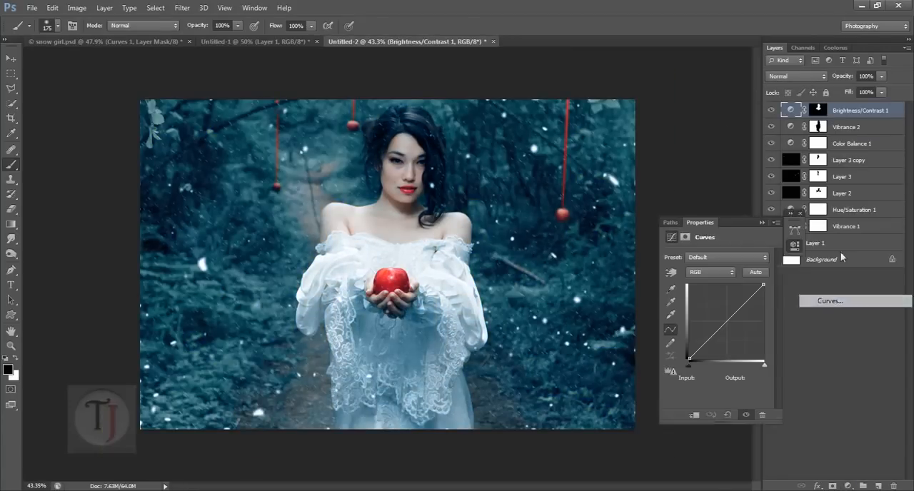
{"action": "left_click", "coordinate": [800, 76]}
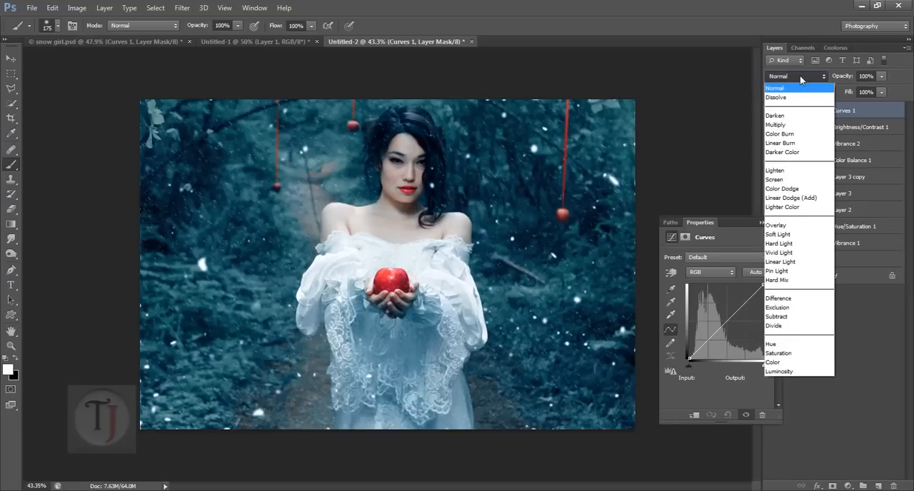
{"action": "left_click", "coordinate": [821, 226]}
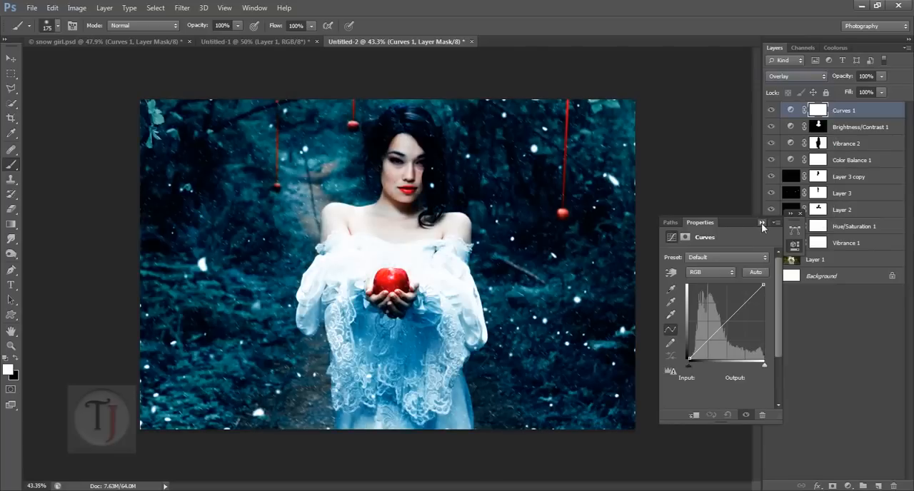
{"action": "left_click", "coordinate": [761, 222]}
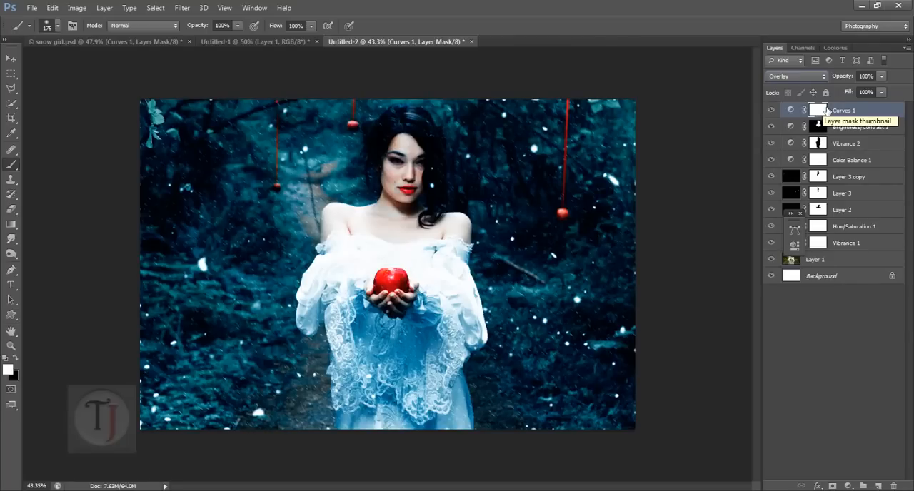
- Invert the Curves 1 mask to black and paint white over the forest on both sides of the woman, enlarging the brush to 800
{"action": "key", "text": "ctrl+i"}
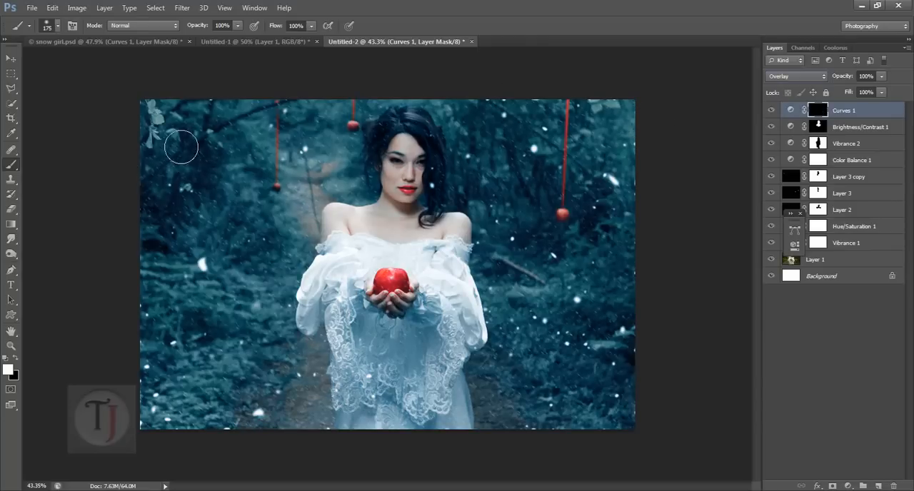
{"action": "mouse_move", "coordinate": [167, 238]}
{"action": "left_mouse_down"}
{"action": "mouse_move", "coordinate": [173, 117]}
{"action": "mouse_move", "coordinate": [179, 242]}
{"action": "mouse_move", "coordinate": [181, 210]}
{"action": "left_mouse_up"}
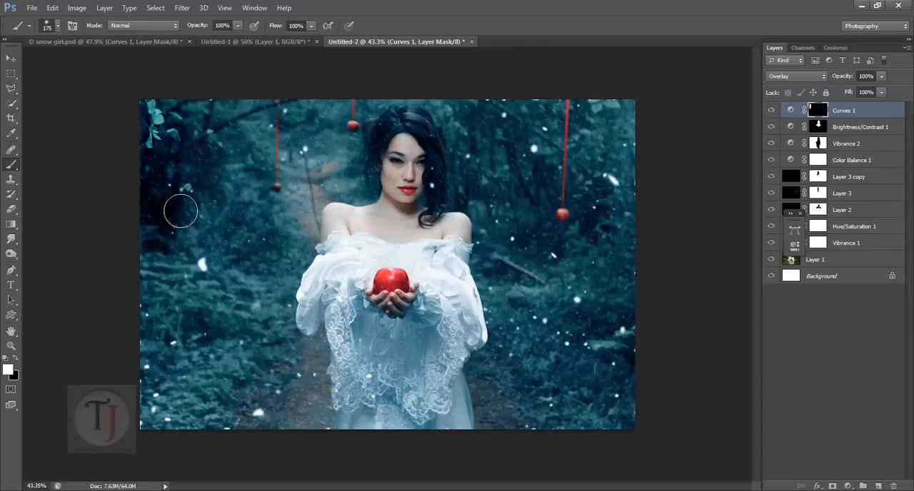
{"action": "key", "text": "bracketright"}
{"action": "key", "text": "bracketright"}
{"action": "key", "text": "bracketright"}
{"action": "key", "text": "bracketright"}
{"action": "key", "text": "bracketright"}
{"action": "key", "text": "bracketright"}
{"action": "key", "text": "bracketright"}
{"action": "key", "text": "bracketright"}
{"action": "mouse_move", "coordinate": [236, 249]}
{"action": "left_mouse_down"}
{"action": "mouse_move", "coordinate": [211, 230]}
{"action": "mouse_move", "coordinate": [184, 346]}
{"action": "mouse_move", "coordinate": [249, 490]}
{"action": "left_mouse_up"}
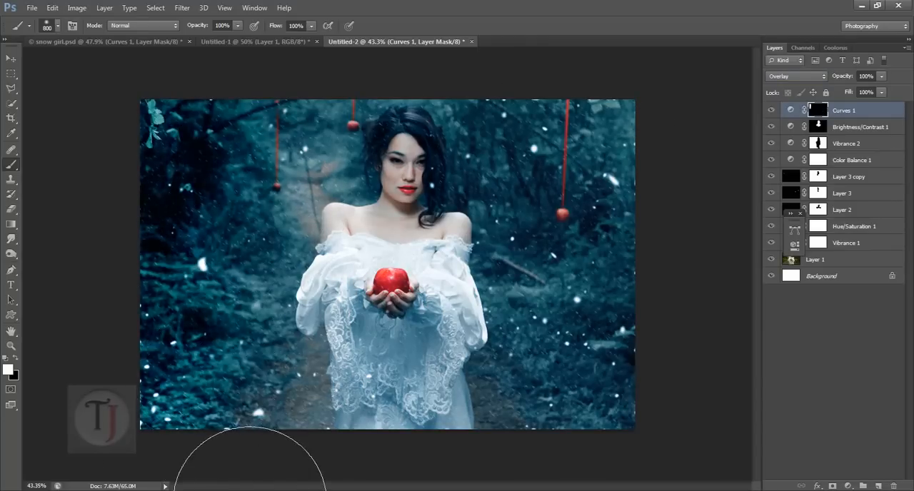
{"action": "mouse_move", "coordinate": [691, 189]}
{"action": "left_mouse_down"}
{"action": "mouse_move", "coordinate": [670, 490]}
{"action": "mouse_move", "coordinate": [673, 353]}
{"action": "mouse_move", "coordinate": [664, 153]}
{"action": "mouse_move", "coordinate": [653, 122]}
{"action": "left_mouse_up"}
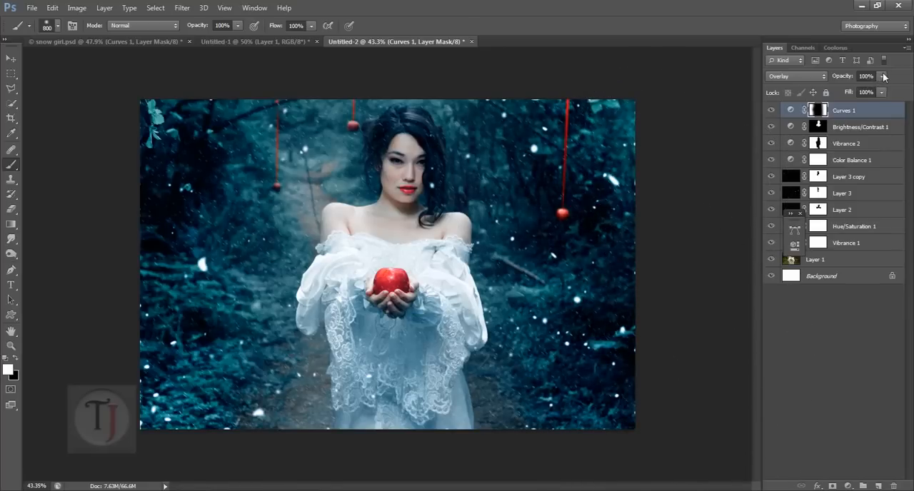
- Lower the Curves 1 layer's opacity to 25% and compare the image with the adjustment off and on
{"action": "left_click", "coordinate": [883, 76]}
{"action": "left_click", "coordinate": [847, 88]}
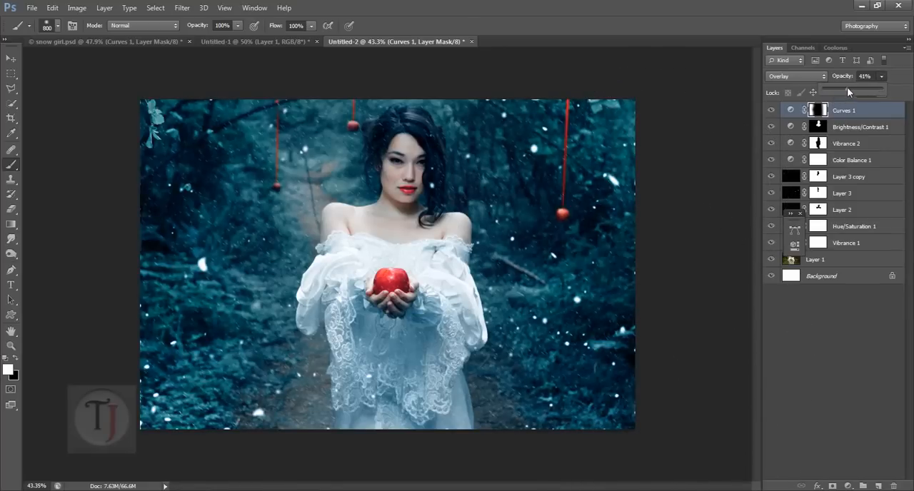
{"action": "left_click_drag", "start_coordinate": [820, 88], "coordinate": [836, 89]}
{"action": "left_click", "coordinate": [773, 112]}
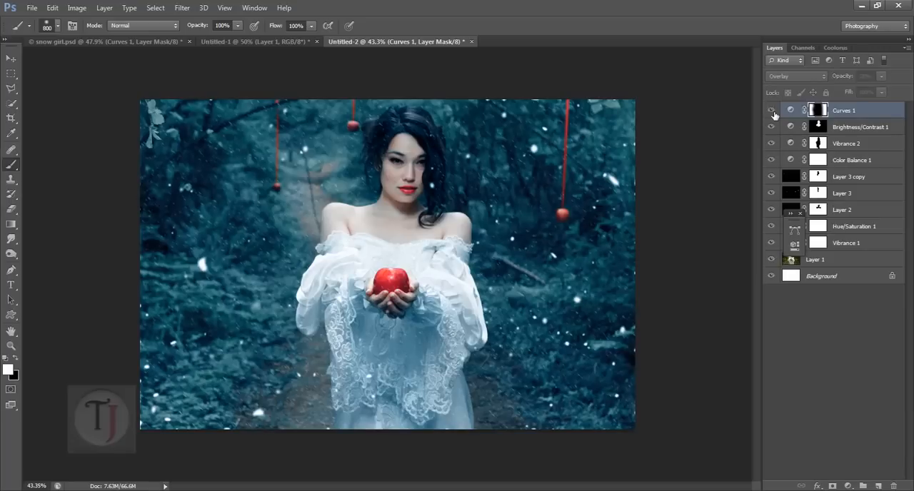
{"action": "left_click", "coordinate": [772, 112]}
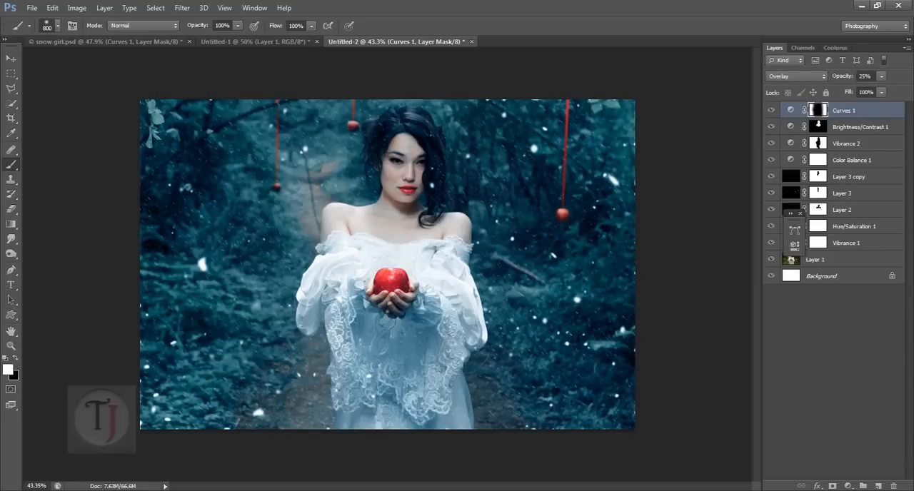
- Add a second Brightness/Contrast adjustment above Curves 1 with brightness set to 84
{"action": "left_click", "coordinate": [846, 486]}
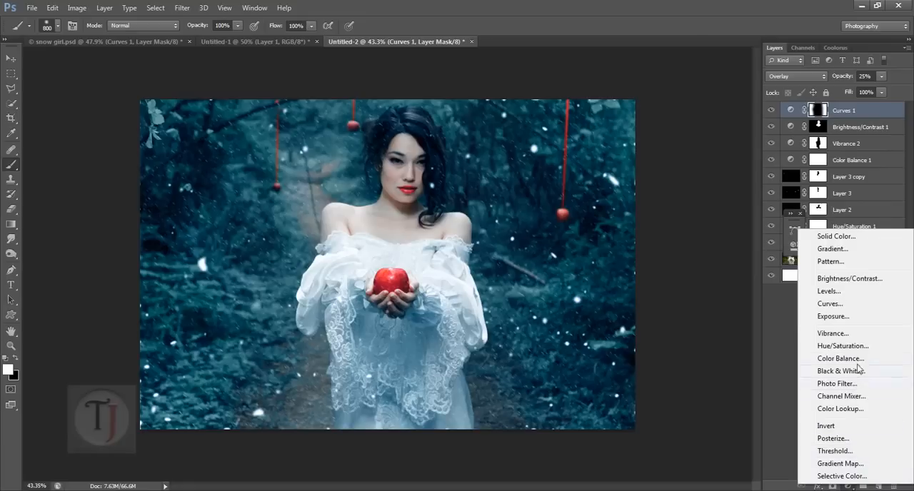
{"action": "left_click", "coordinate": [857, 281]}
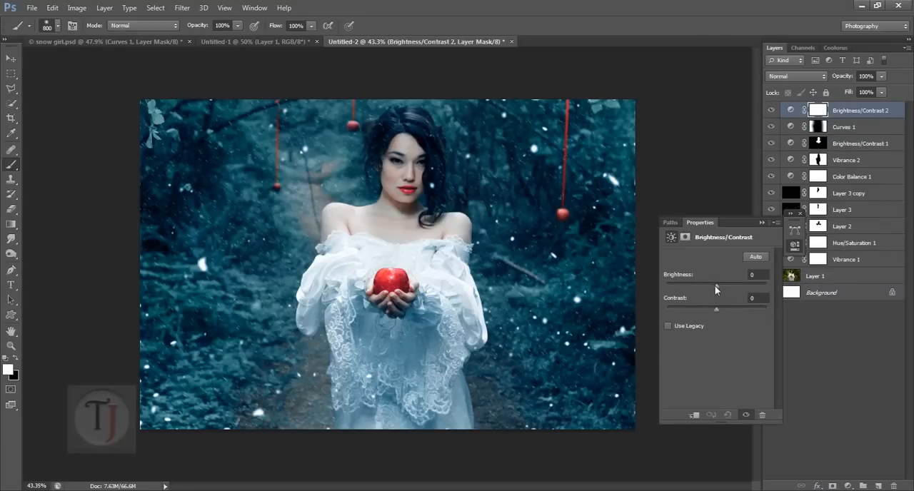
{"action": "left_click_drag", "start_coordinate": [715, 285], "coordinate": [744, 285]}
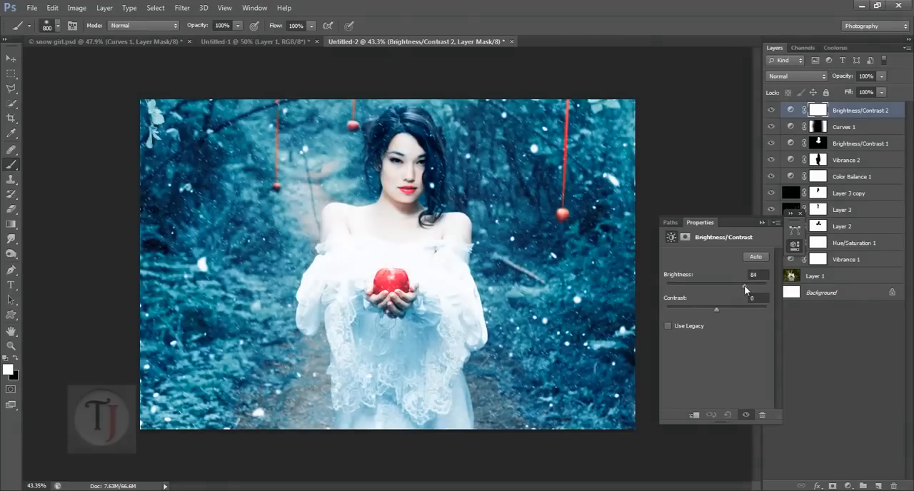
{"action": "left_click", "coordinate": [759, 222]}
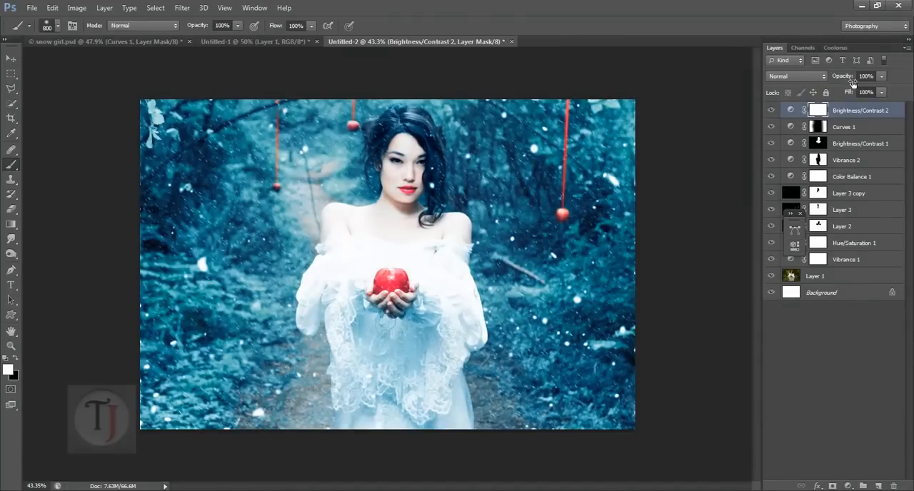
- Reduce the opacity of Brightness/Contrast 2 to 16% and compare the image with it off and on
{"action": "left_click_drag", "start_coordinate": [847, 81], "coordinate": [783, 85]}
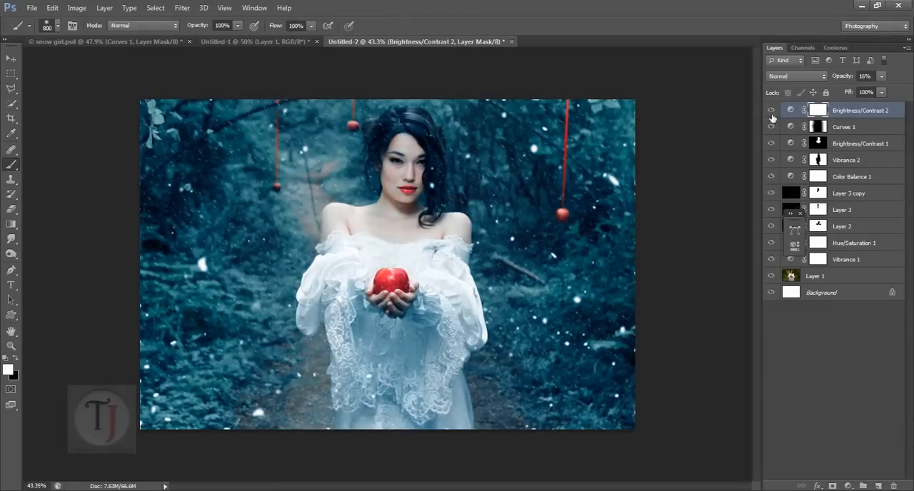
{"action": "left_click", "coordinate": [771, 111]}
{"action": "left_click", "coordinate": [771, 110]}
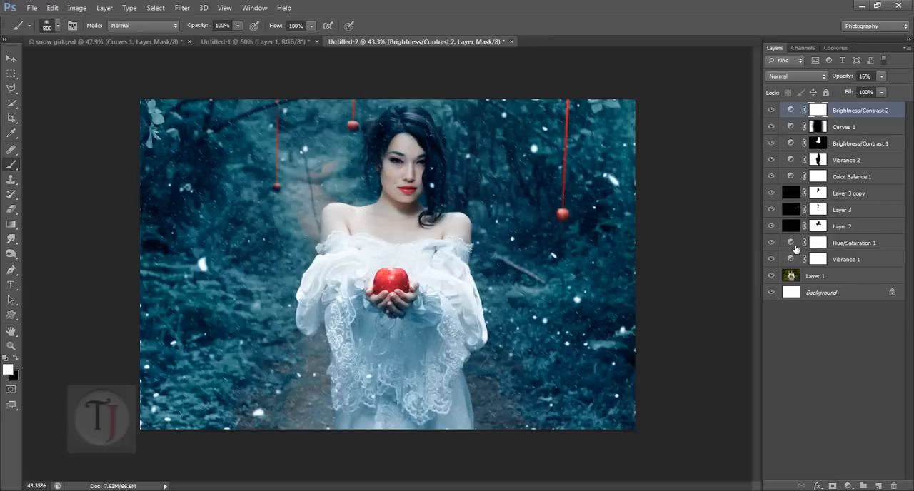
- Reopen the Hue/Saturation 1 adjustment and fine-tune the saturation and lightness of its Greens range
{"action": "double_click", "coordinate": [792, 244]}
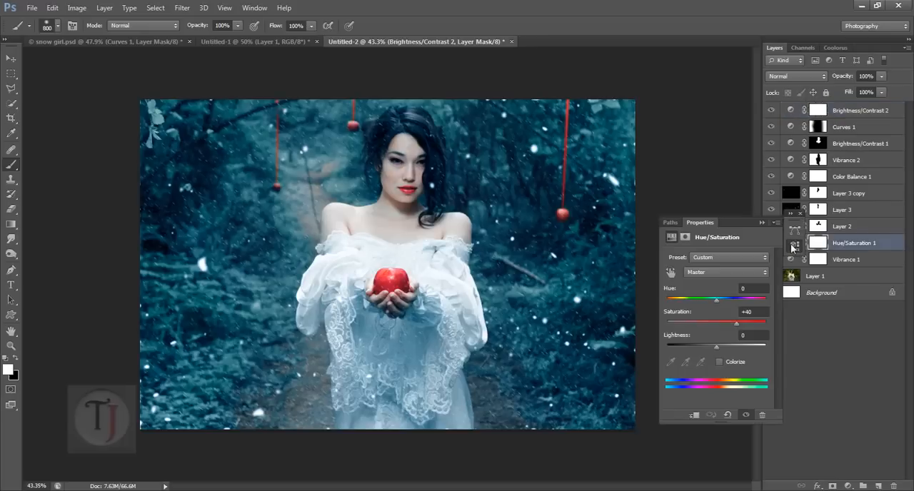
{"action": "left_click", "coordinate": [718, 272]}
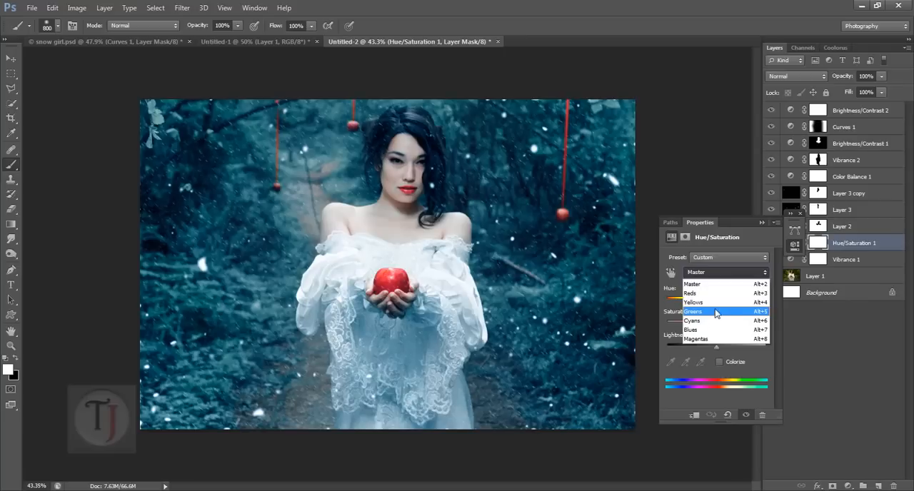
{"action": "left_click", "coordinate": [714, 312]}
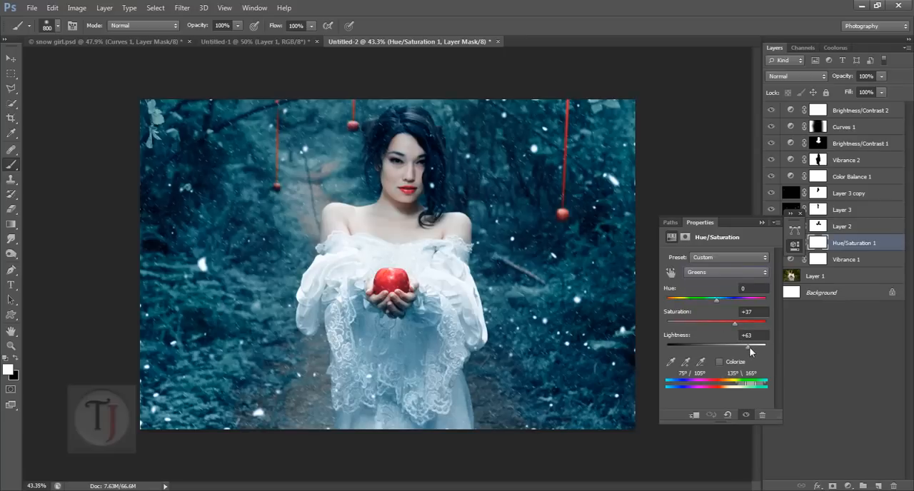
{"action": "left_click_drag", "start_coordinate": [749, 346], "coordinate": [708, 323]}
- Set the saturation of the Yellows range in Hue/Saturation 1 to +24
{"action": "left_click", "coordinate": [720, 273]}
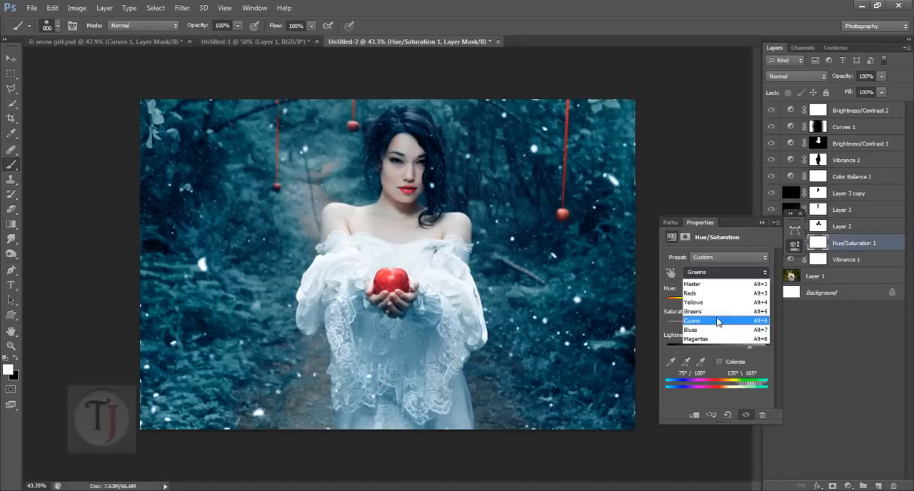
{"action": "left_click", "coordinate": [716, 302]}
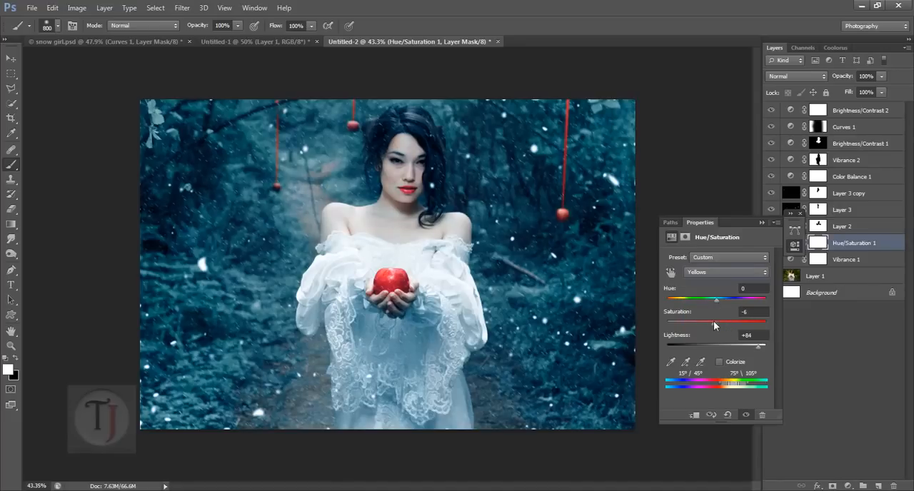
{"action": "mouse_move", "coordinate": [717, 322]}
{"action": "left_mouse_down"}
{"action": "mouse_move", "coordinate": [735, 323]}
{"action": "mouse_move", "coordinate": [728, 326]}
{"action": "left_mouse_up"}
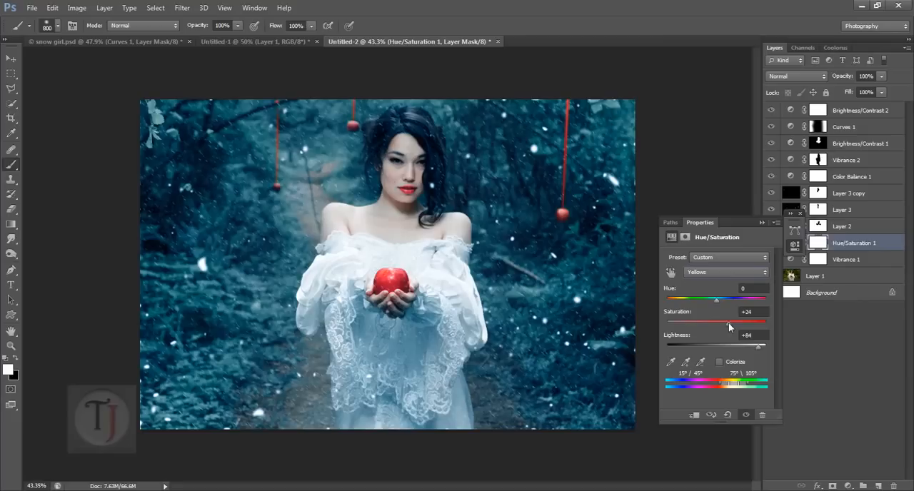